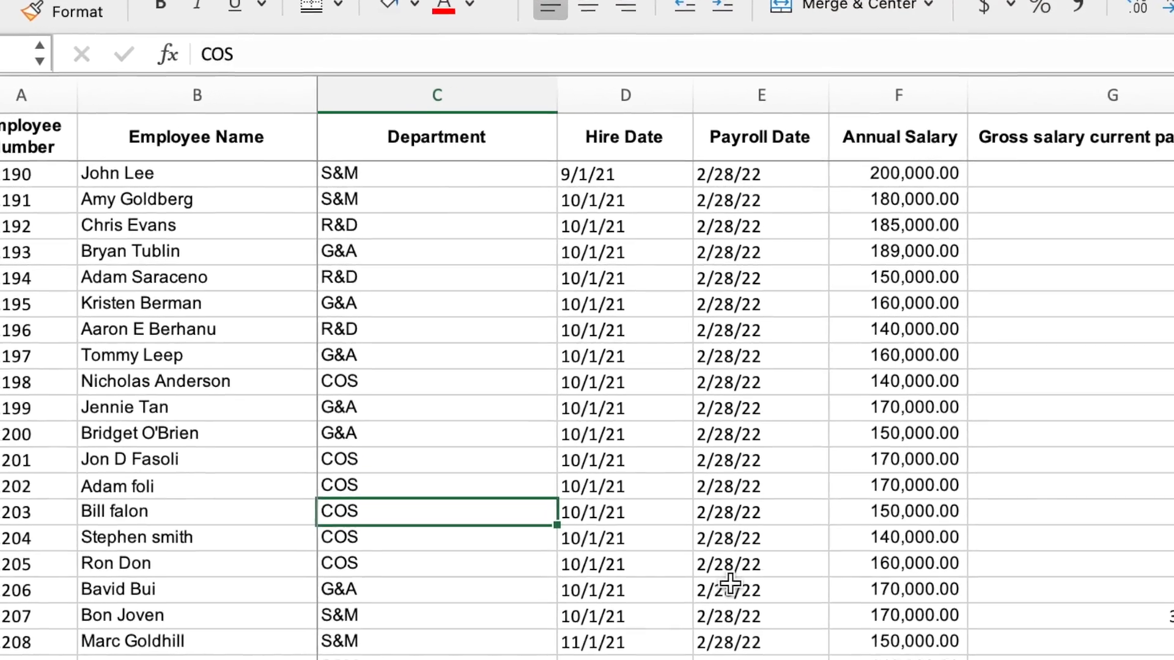
Check the payroll dates in the Trinet data, and look over the S&M and R&D departments on the Summary sheet
click(768, 575)
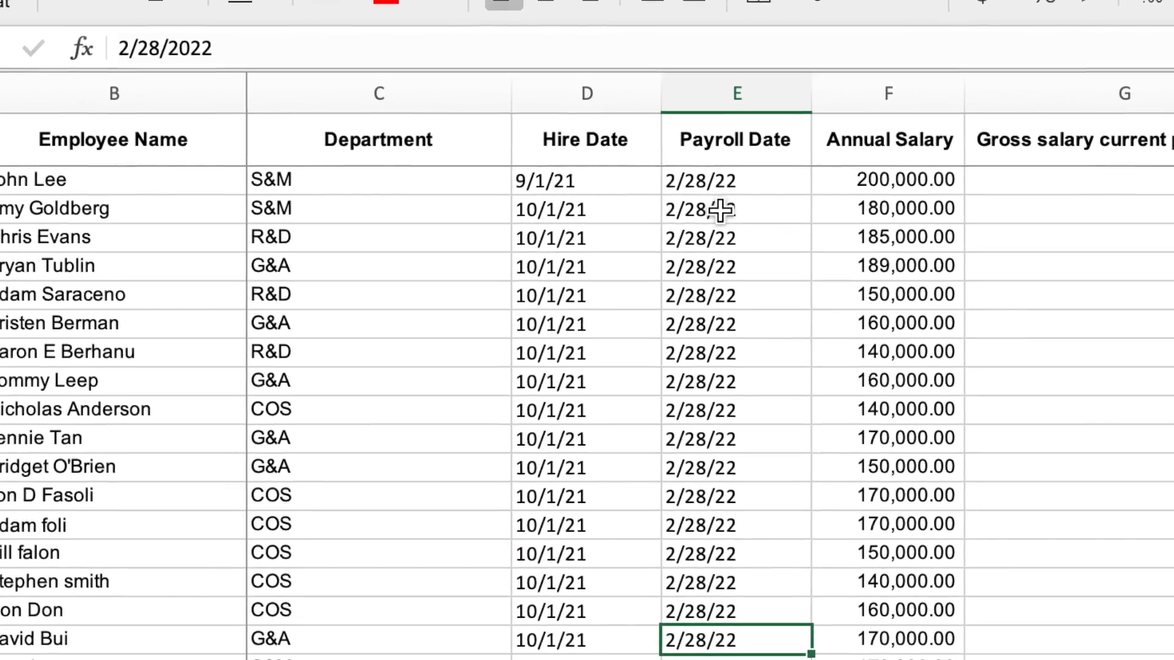
click(720, 210)
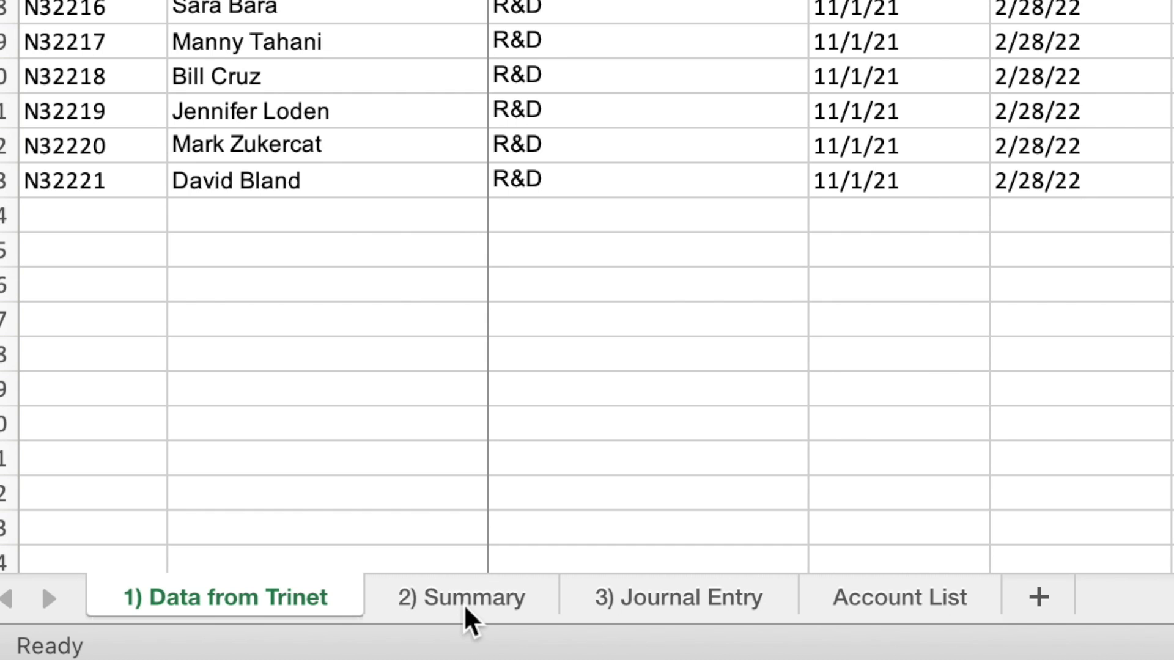
click(440, 617)
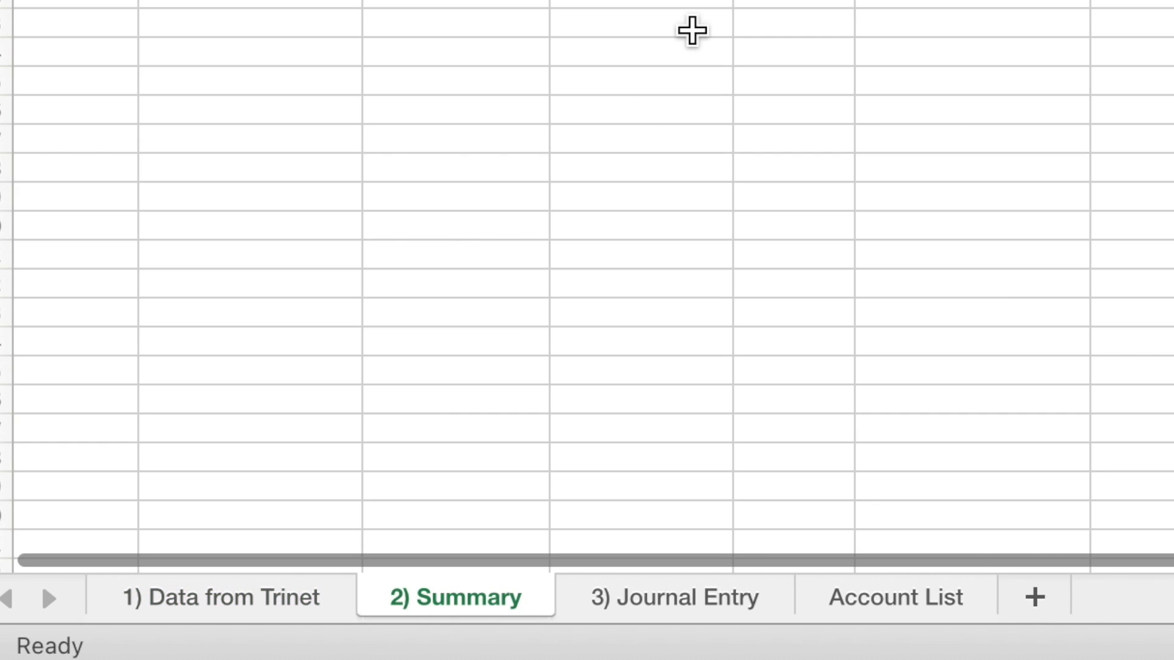
click(692, 28)
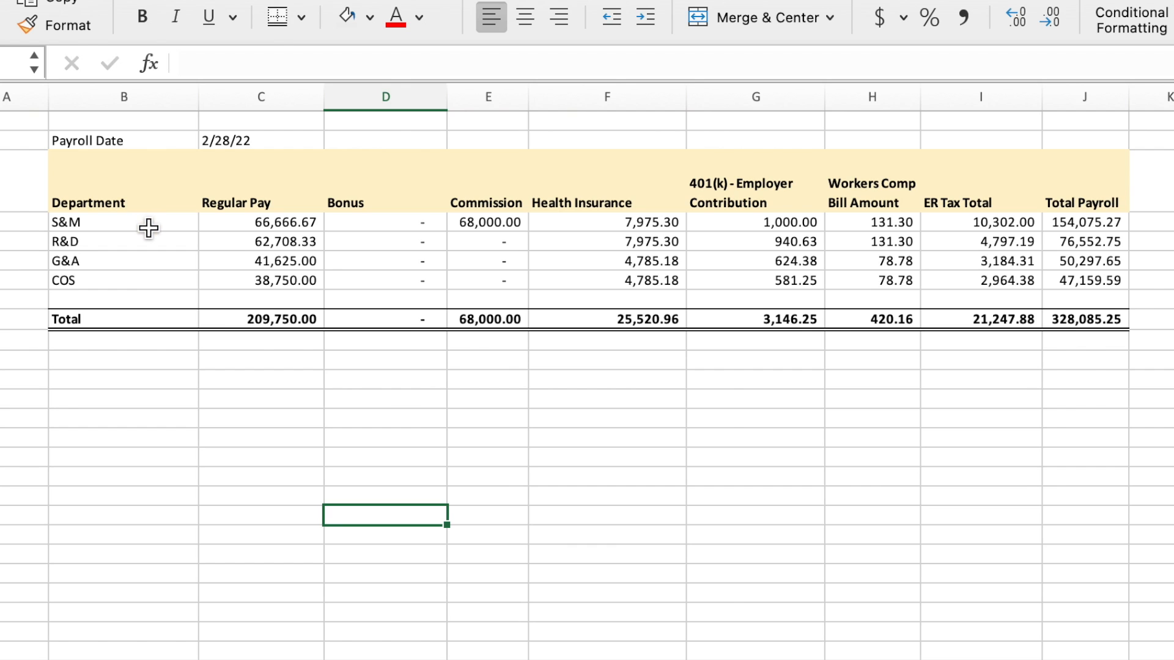
click(149, 228)
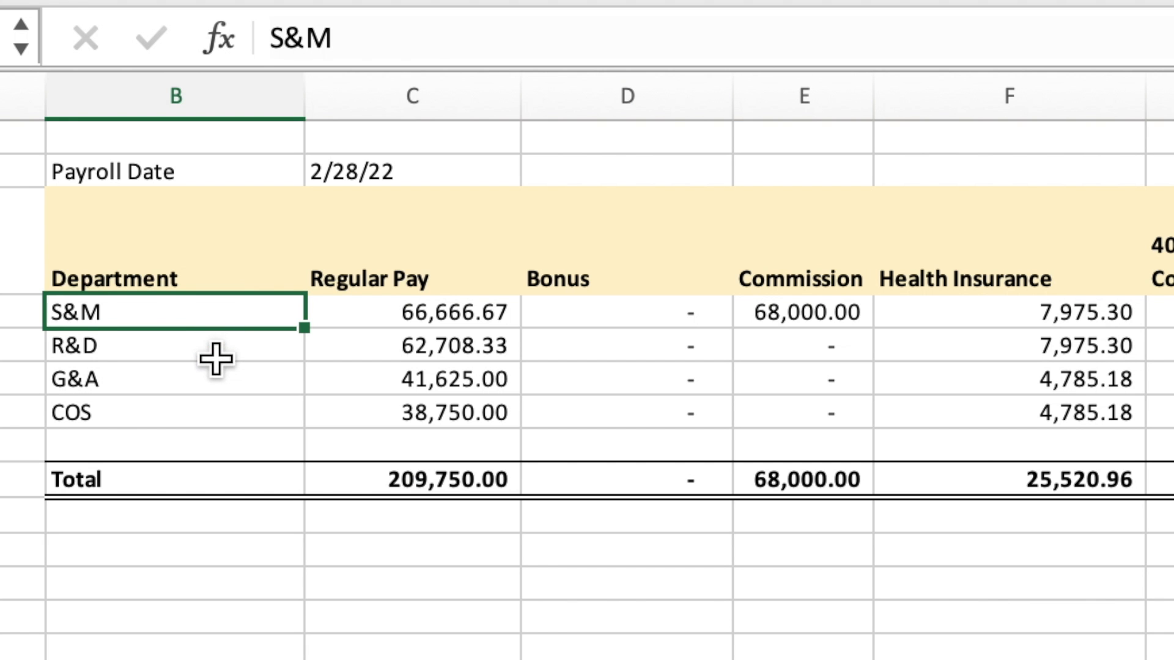
click(149, 245)
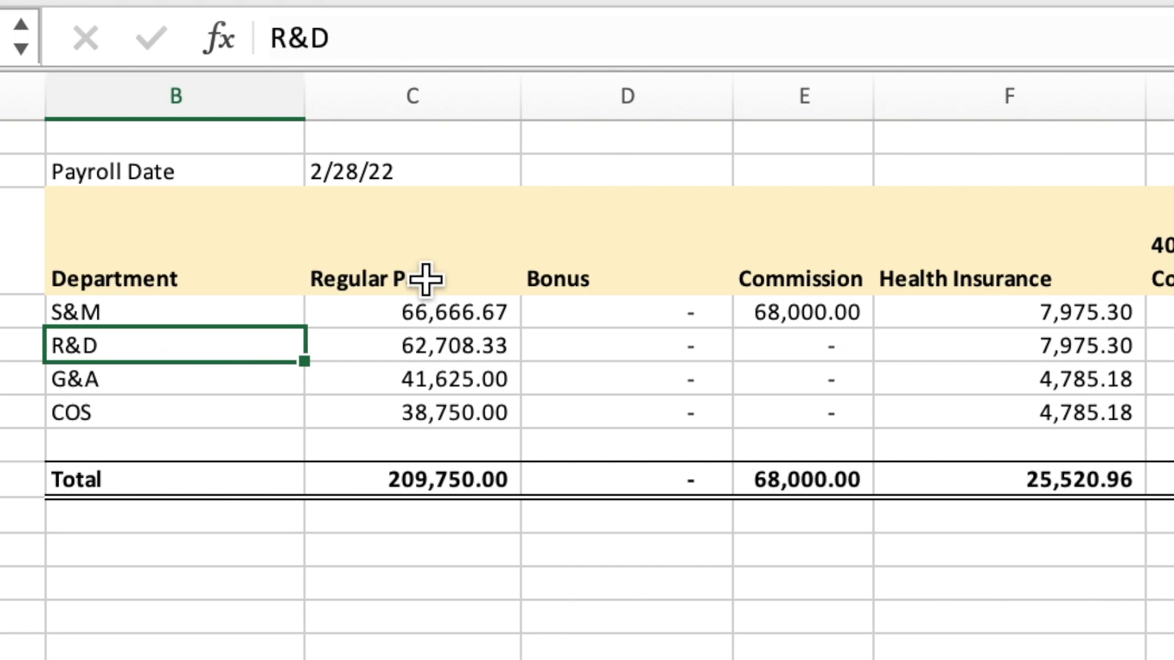
Examine the Summary sheet's pay category headings, from Regular Pay through Health Insurance and 401(k) to Total Payroll
click(426, 279)
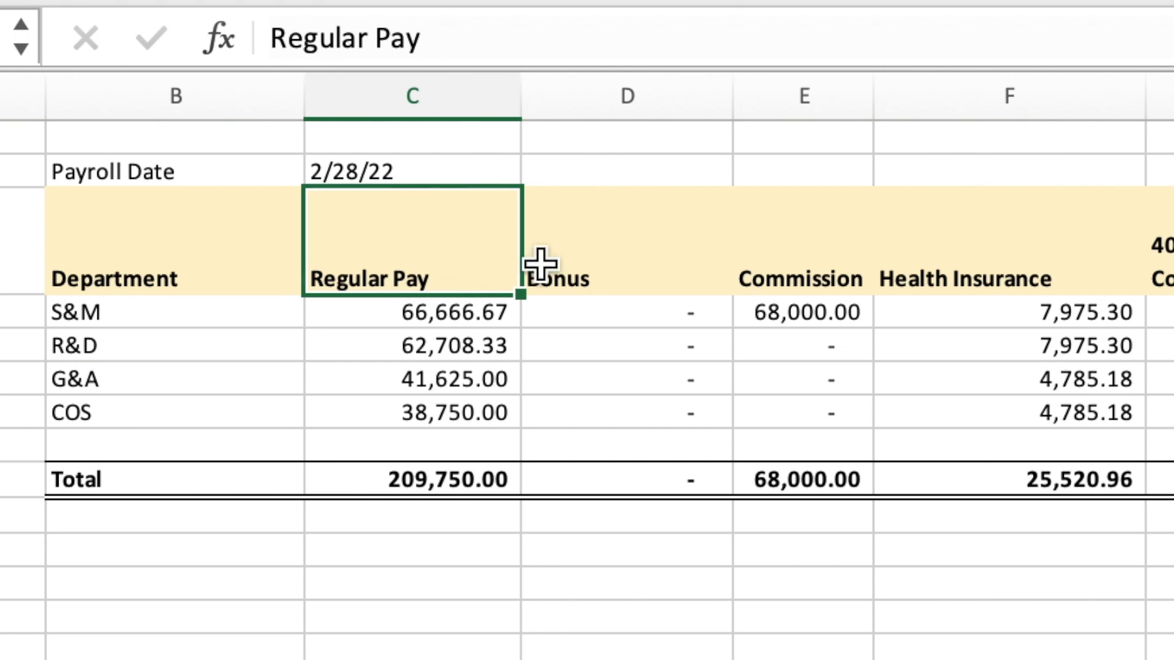
click(633, 253)
click(852, 250)
click(935, 254)
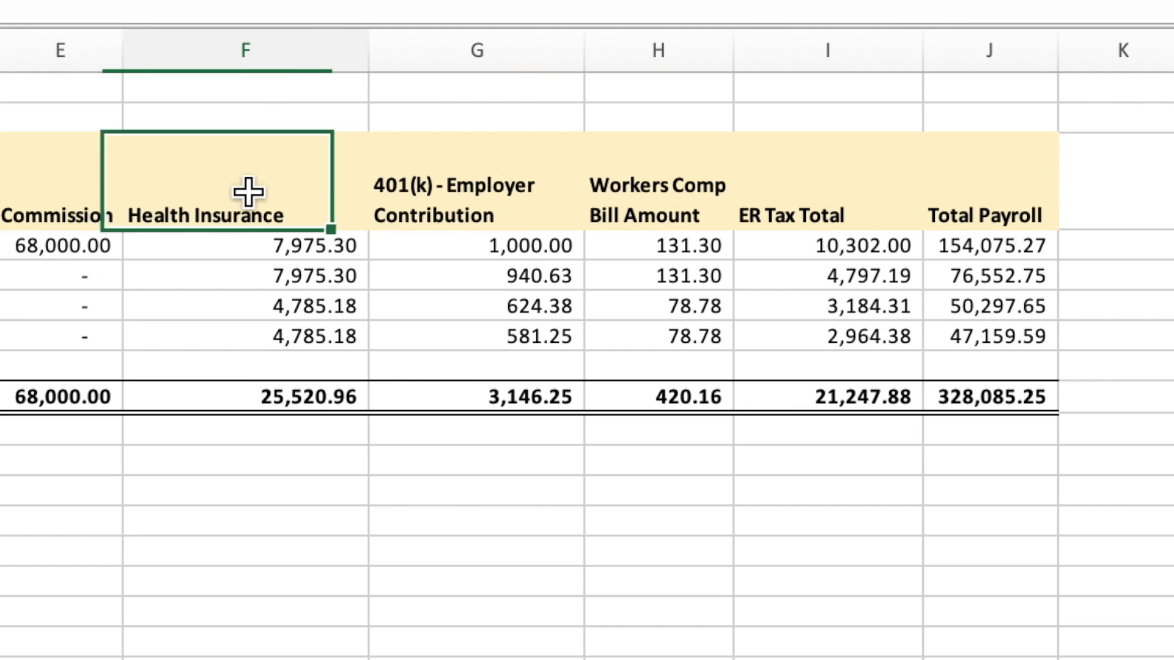
click(403, 191)
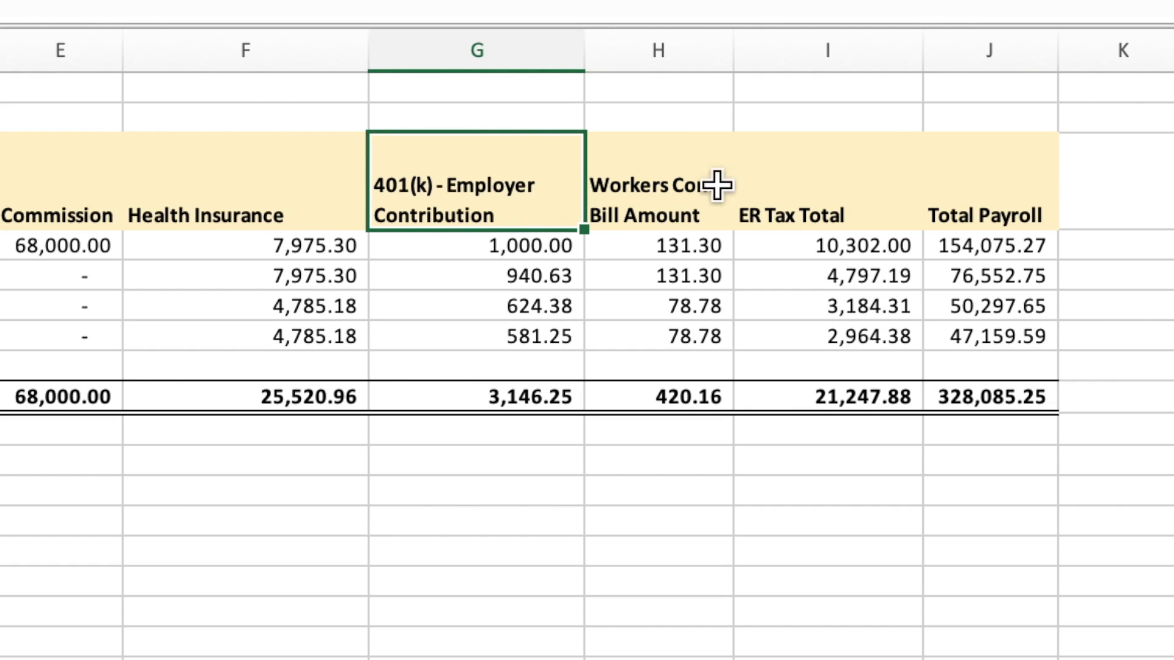
click(1006, 185)
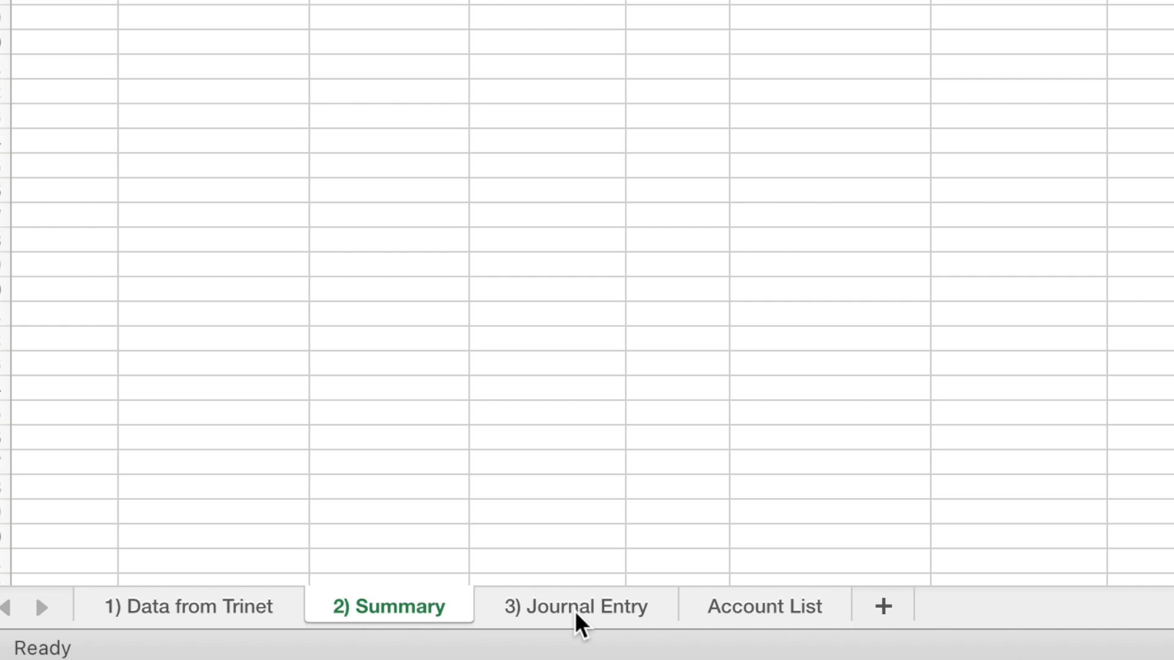
Examine the Journal Entry sheet's lines and memos, and get the simple sample template from the import web page
click(577, 614)
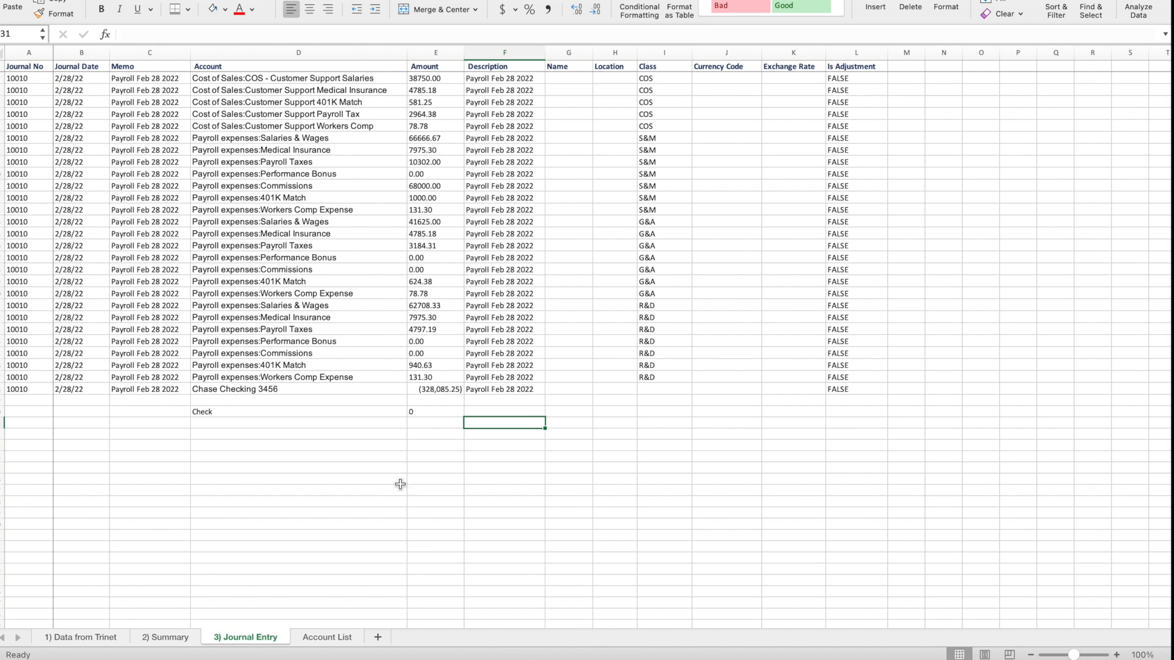
click(401, 484)
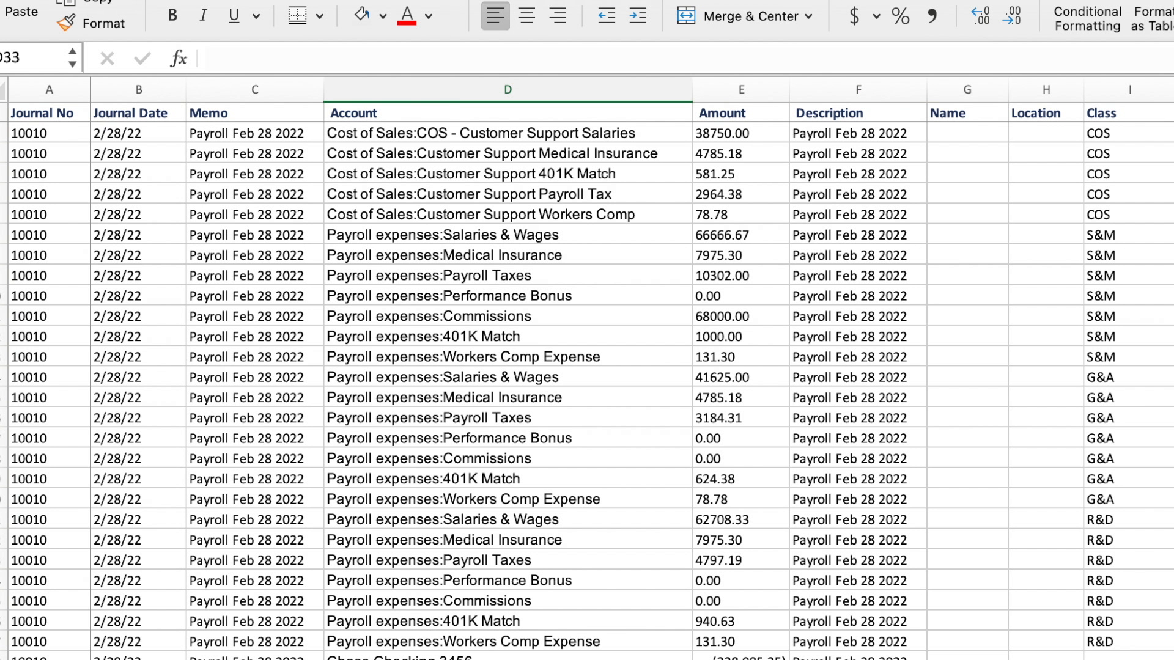
click(306, 513)
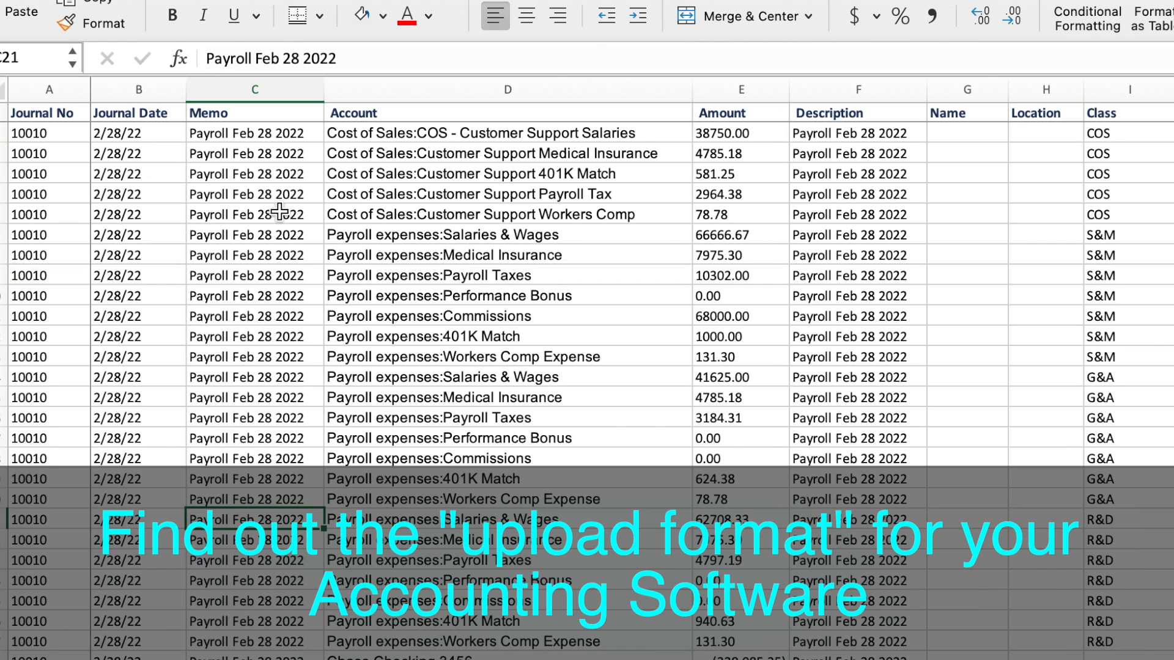
click(243, 220)
click(239, 289)
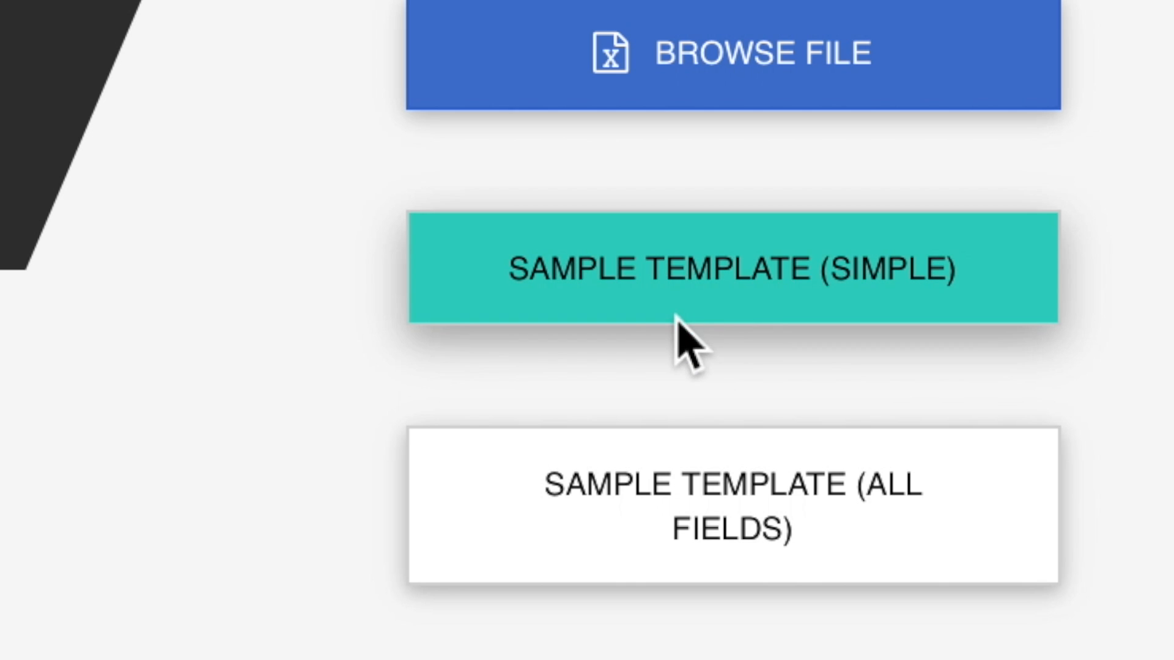
click(572, 297)
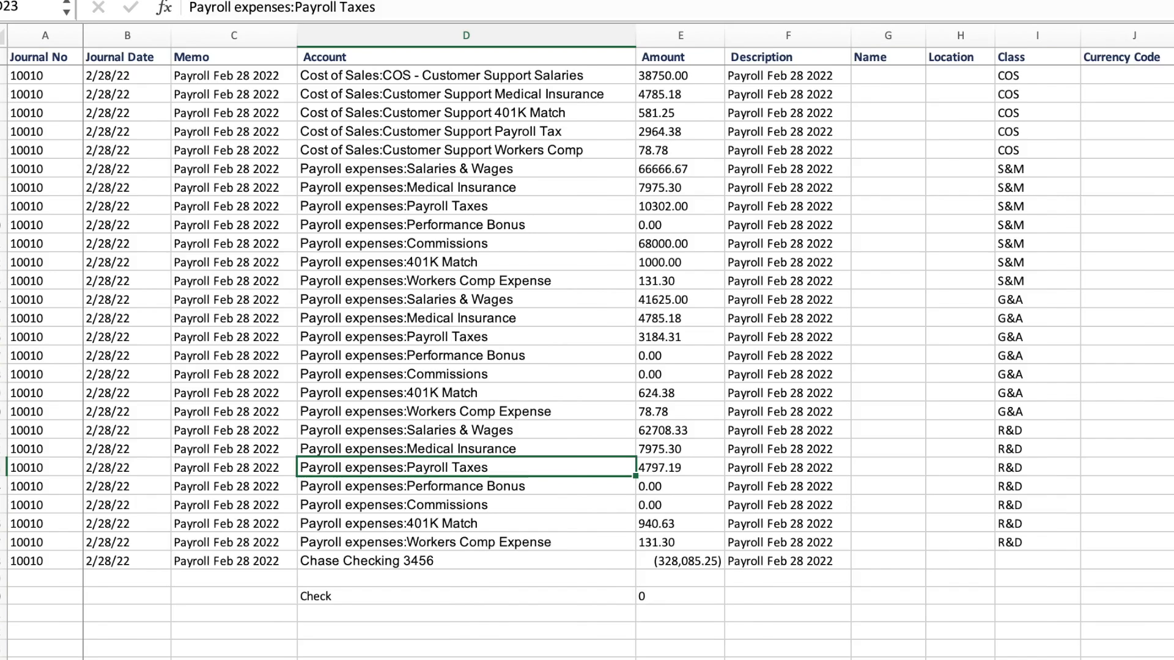
Examine the Trinet data's Payroll Date, Annual Salary, Regular Pay, Bonus and Commission columns
key(ctrl+Page_Up)
click(649, 453)
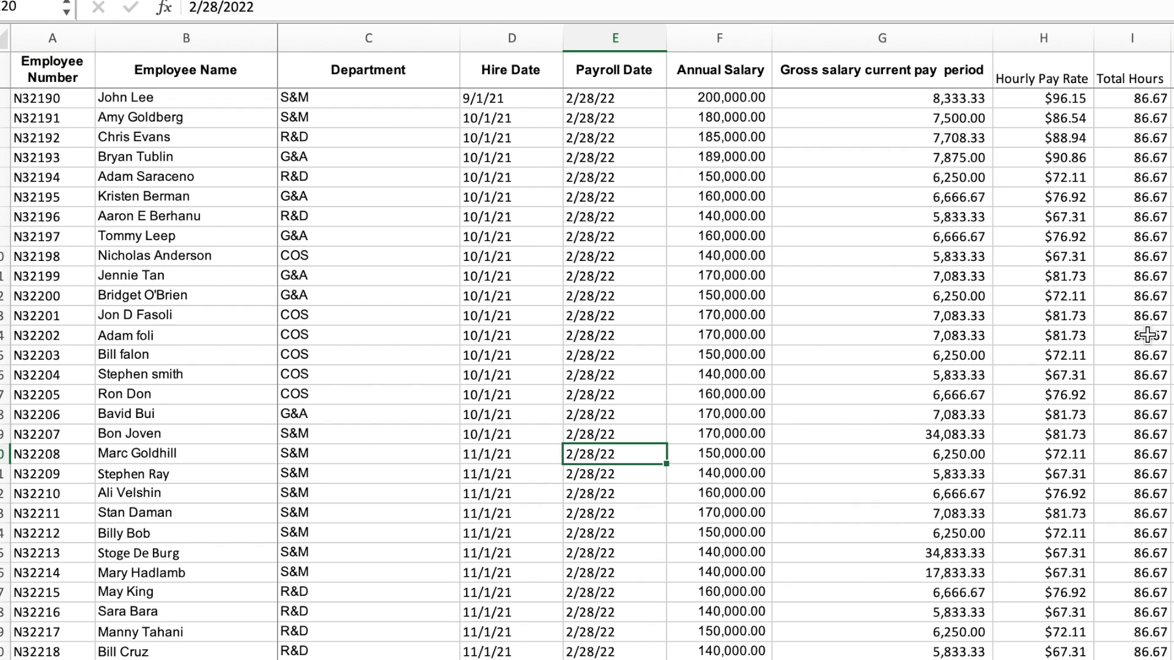
click(727, 232)
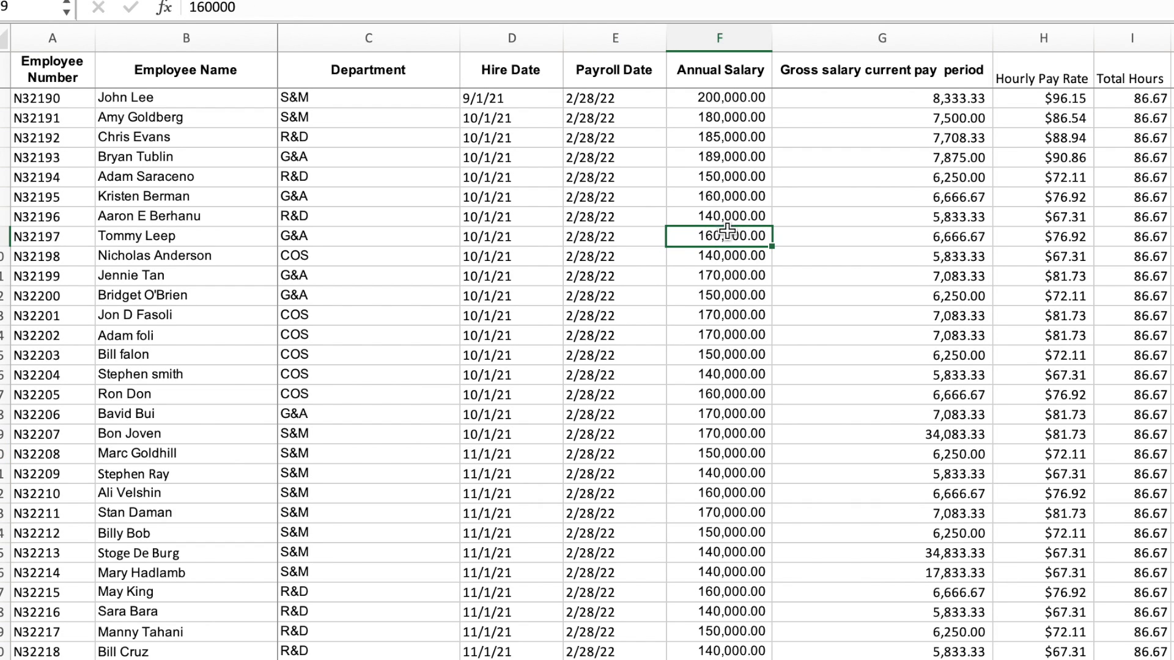
click(609, 178)
click(626, 116)
scroll(855, 267, right, 3)
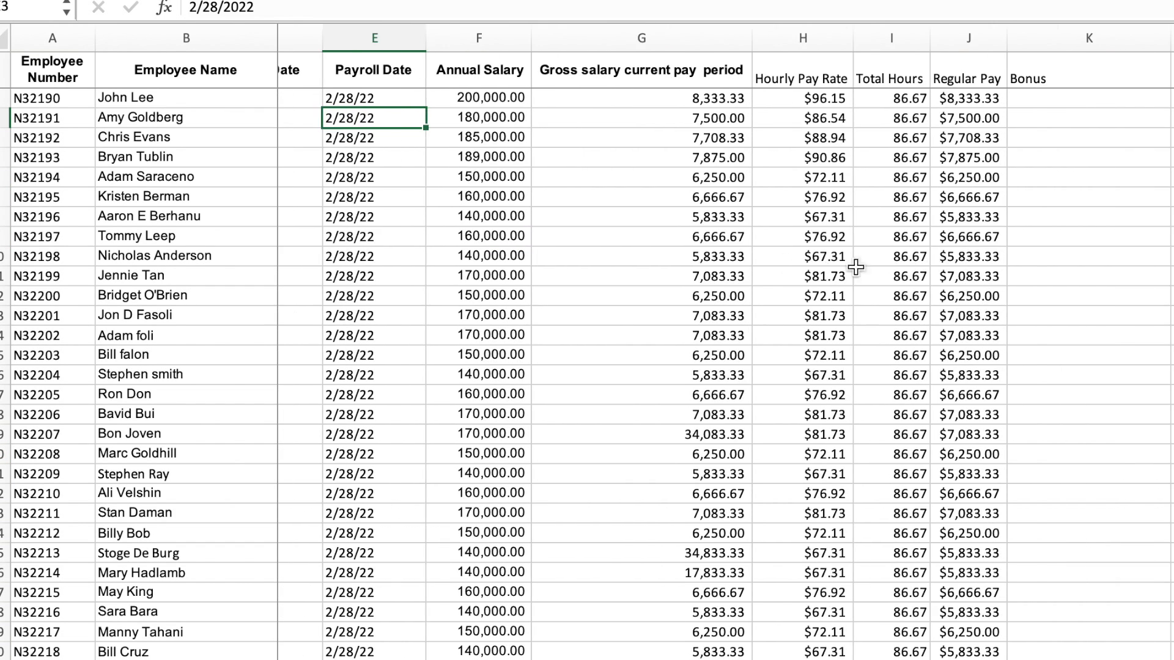
scroll(855, 266, right, 3)
click(799, 39)
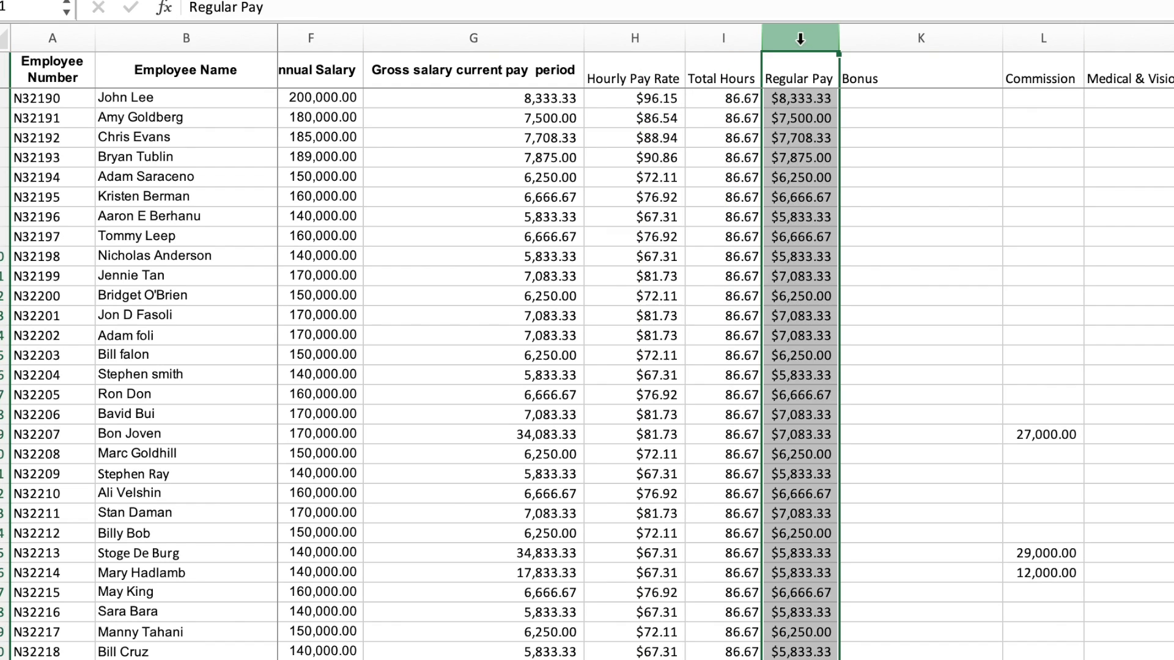
click(920, 38)
click(1045, 38)
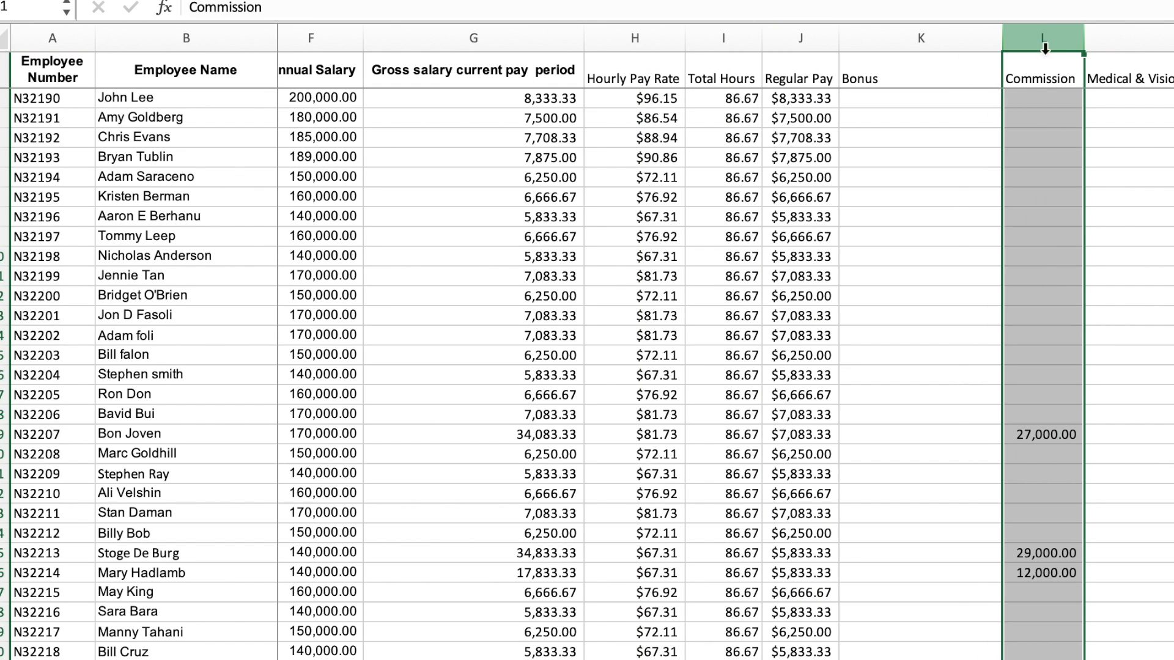
scroll(1009, 236, right, 5)
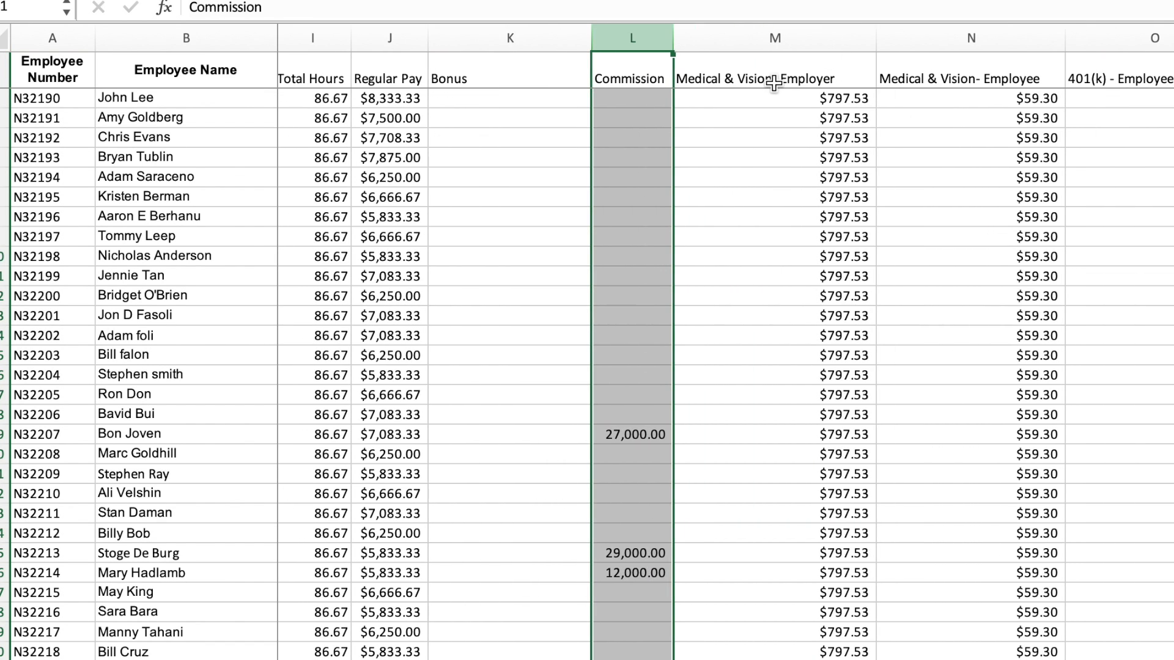
Examine the medical and vision, 401(k), employee tax and net pay calculation columns in the Trinet data
click(780, 80)
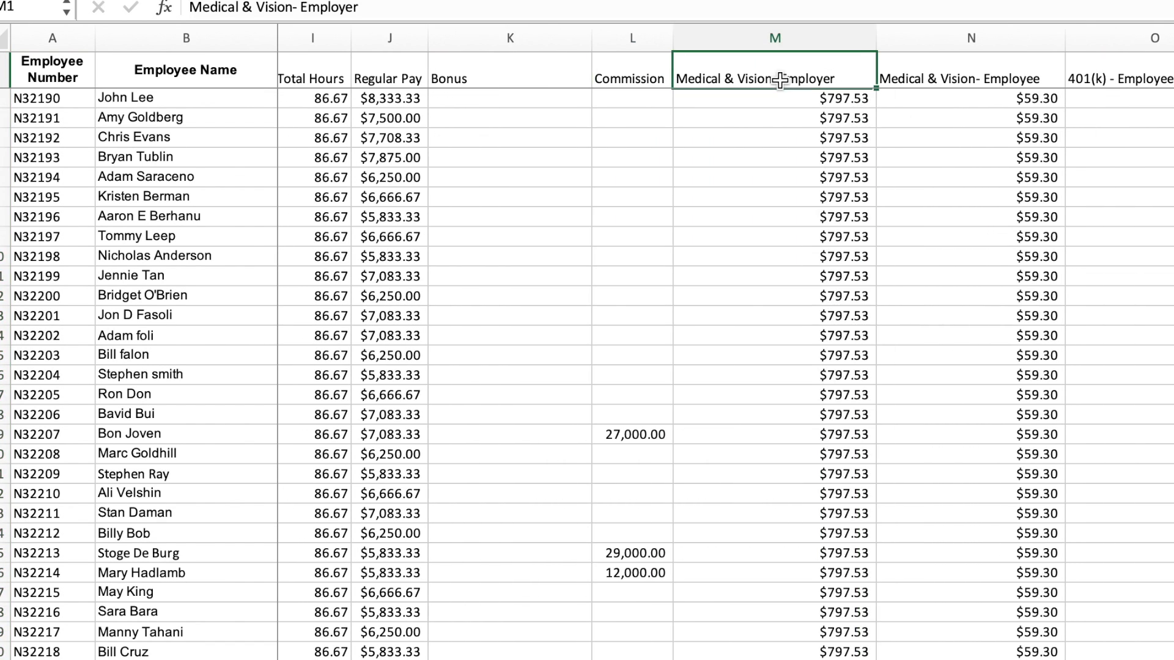
click(946, 74)
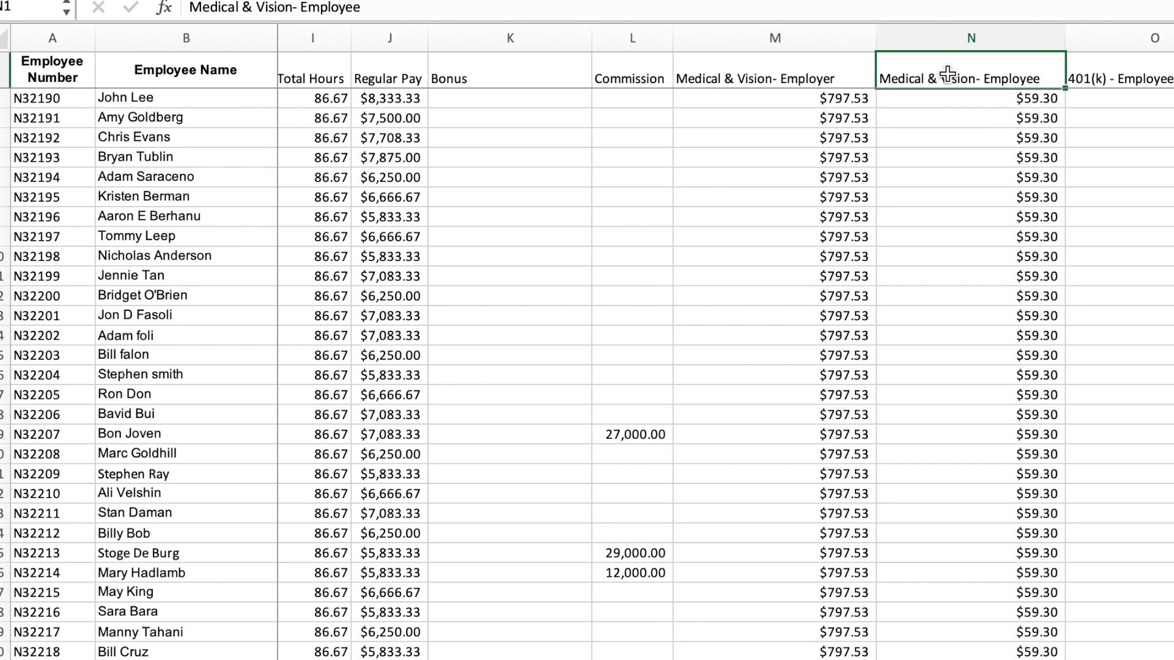
click(1113, 42)
scroll(1114, 42, right, 4)
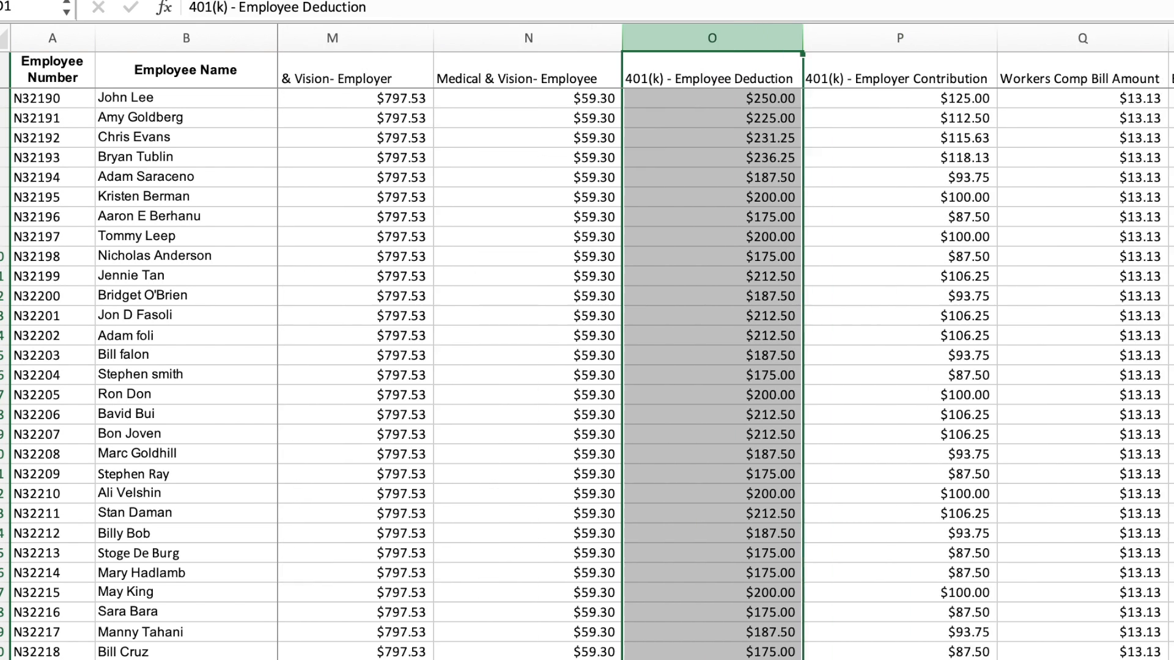
scroll(725, 342, right, 8)
click(1037, 177)
key(super+shift+Down)
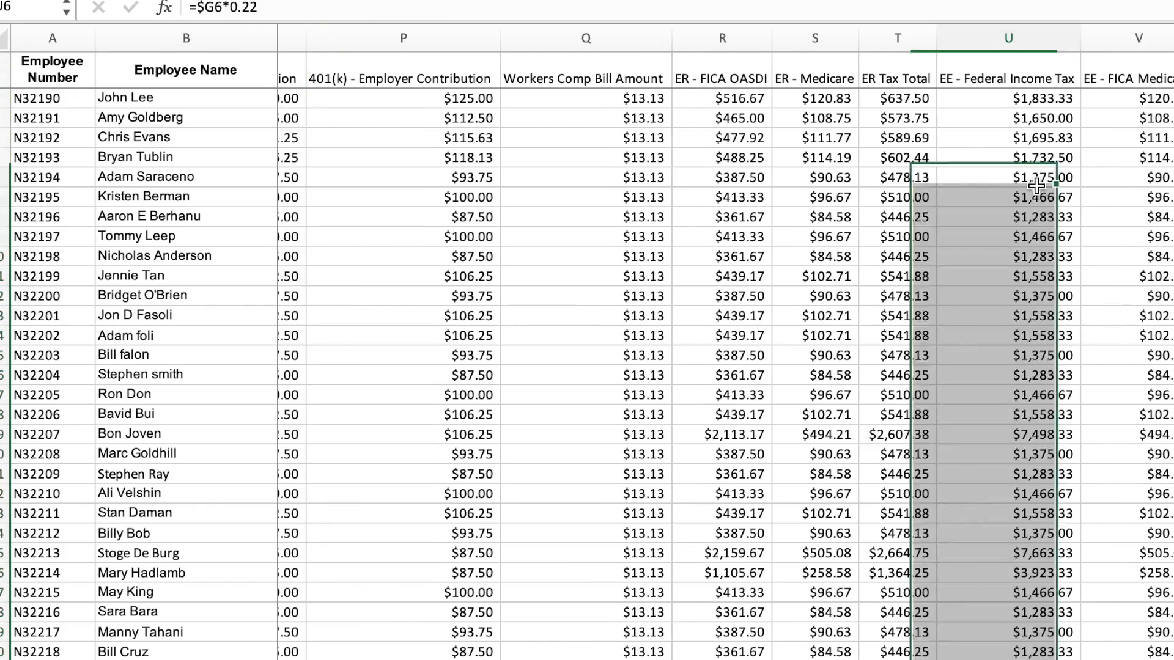
click(1037, 184)
key(super+Up)
key(Down)
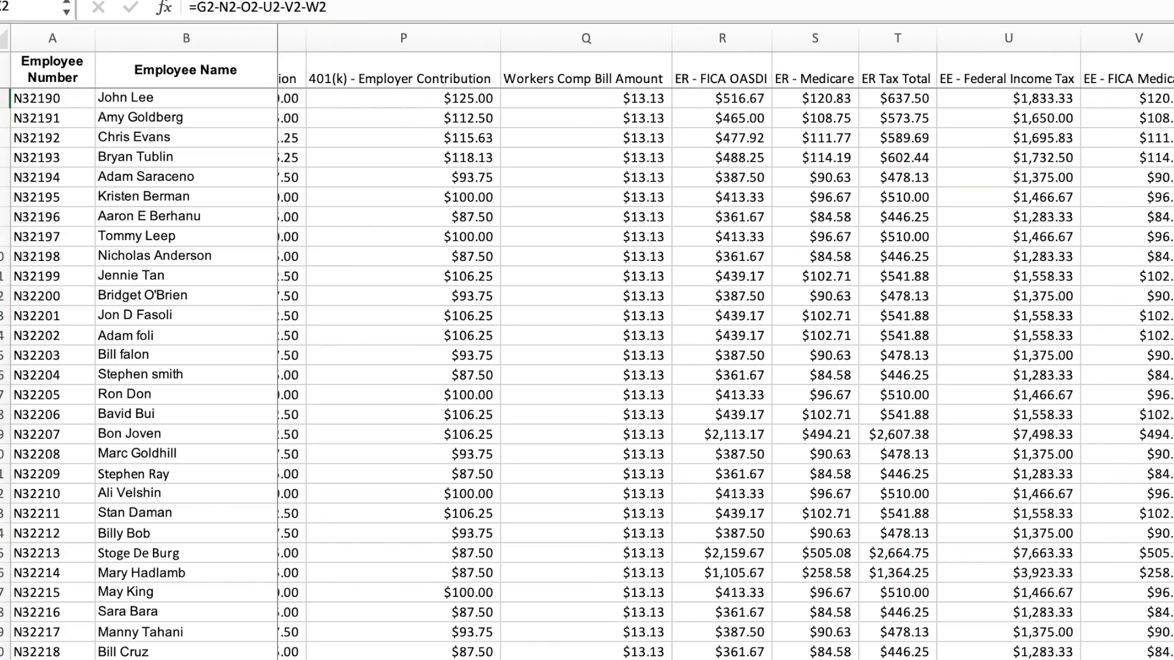
Return to the Summary sheet and highlight the four departments S&M, R&D, G&A and COS
scroll(830, 240, left, 15)
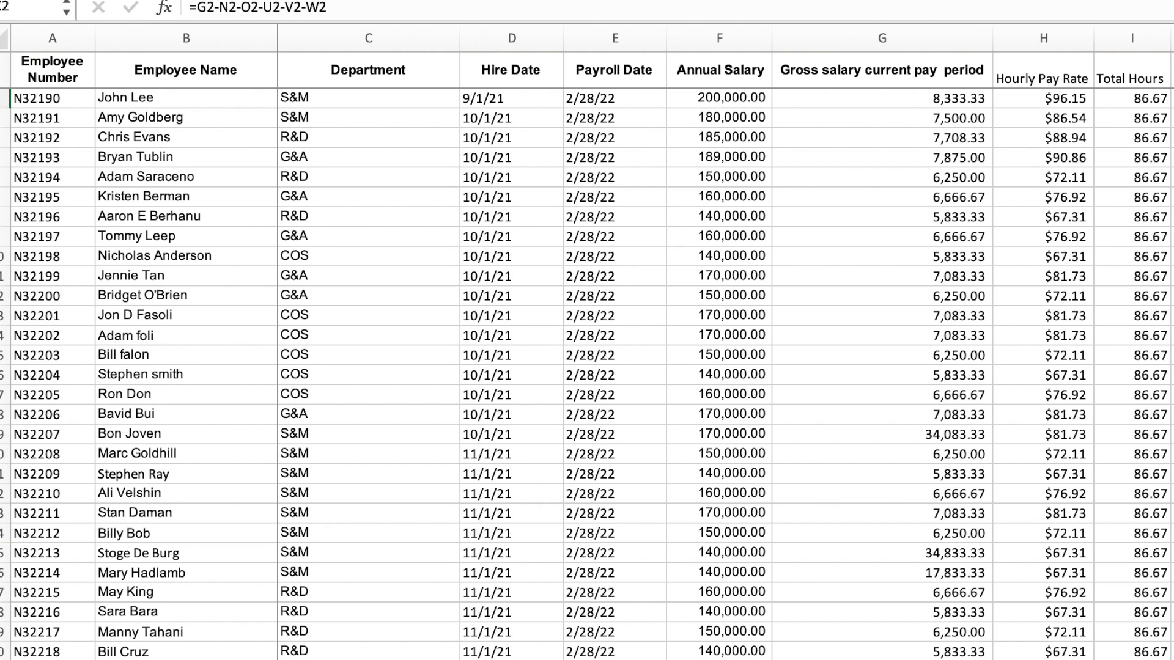
key(ctrl+Page_Down)
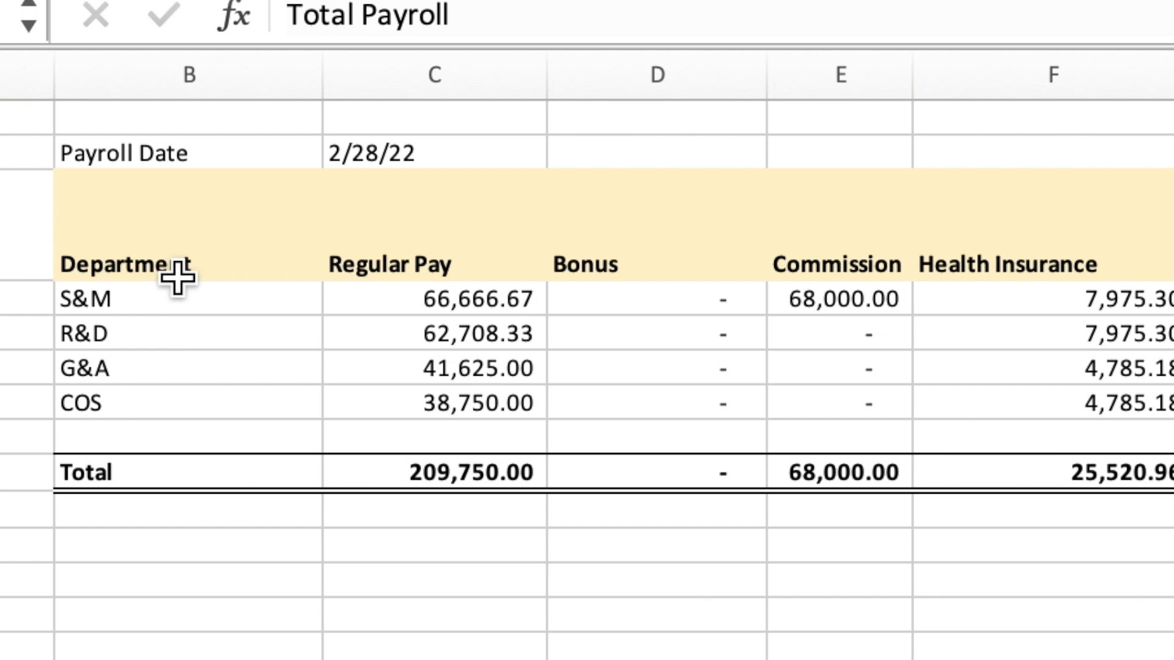
click(177, 126)
click(161, 140)
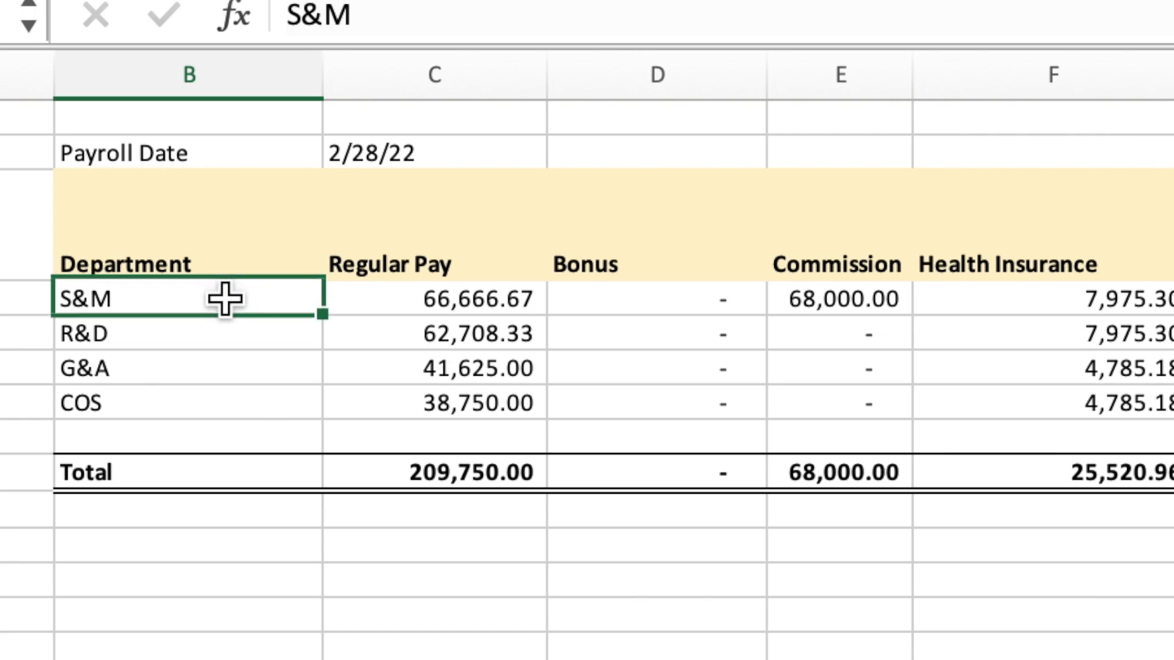
drag(228, 311, 222, 400)
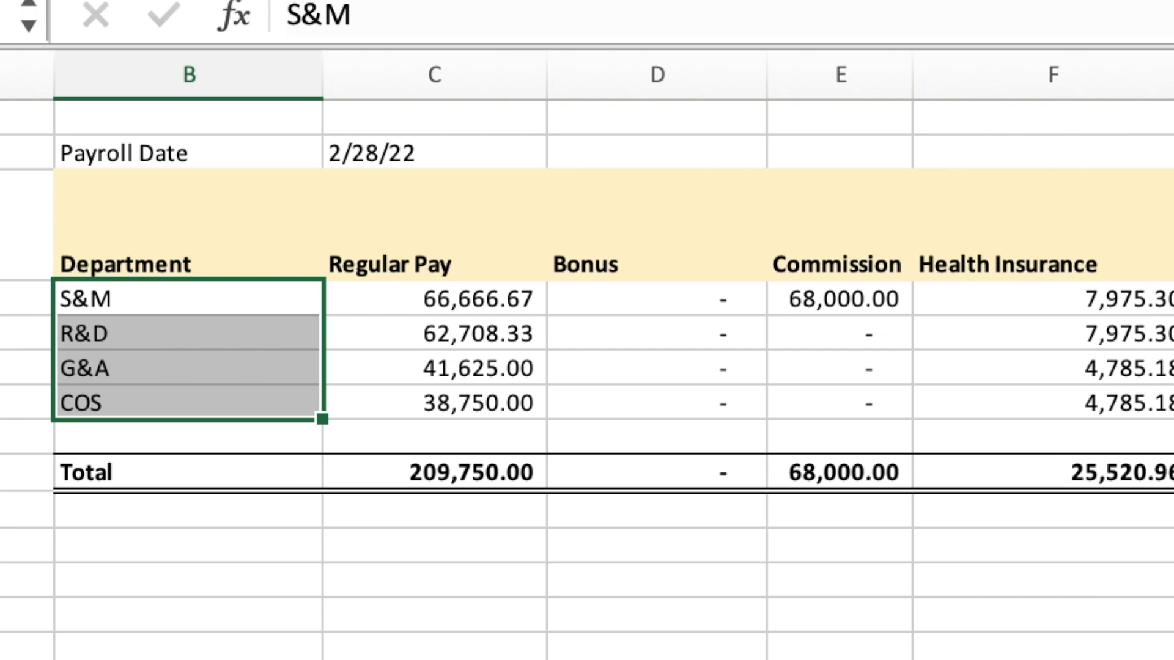
Examine the department codes assigned to employees in the Trinet data's Department column
key(ctrl+Page_Up)
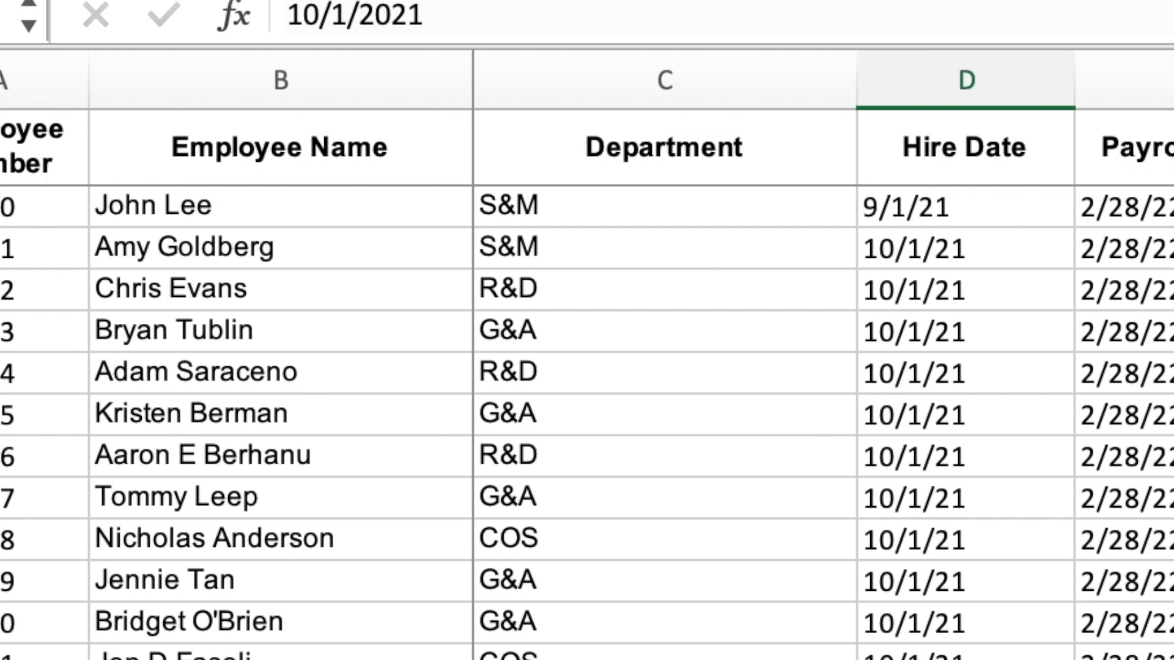
click(650, 275)
click(650, 86)
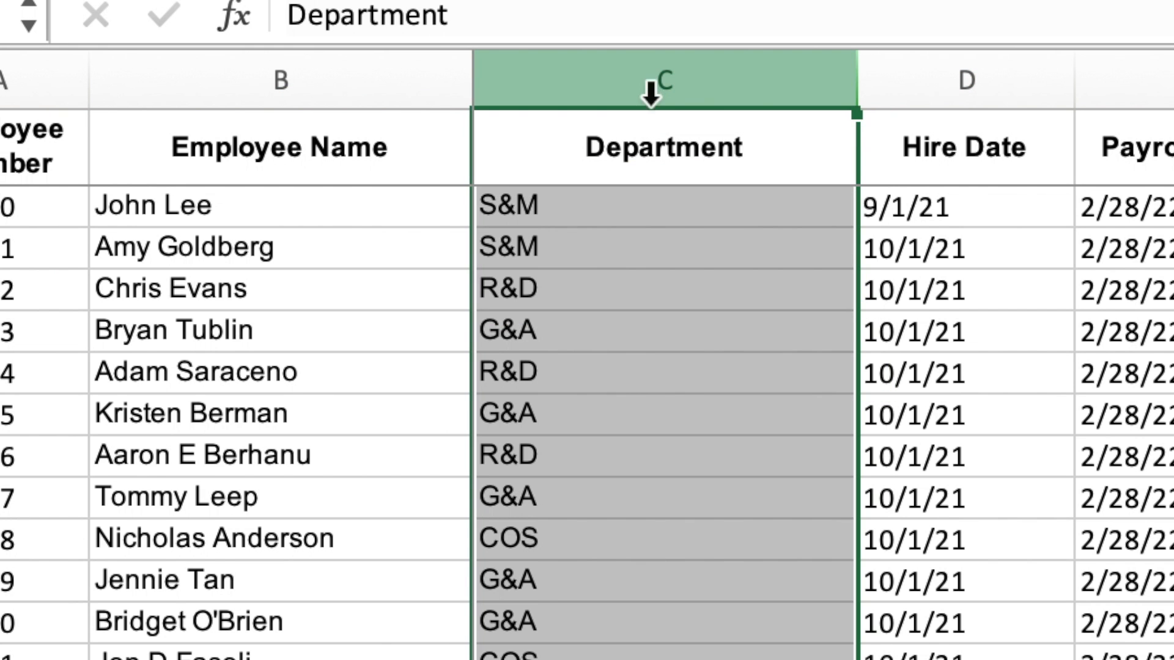
click(640, 381)
click(624, 547)
click(624, 605)
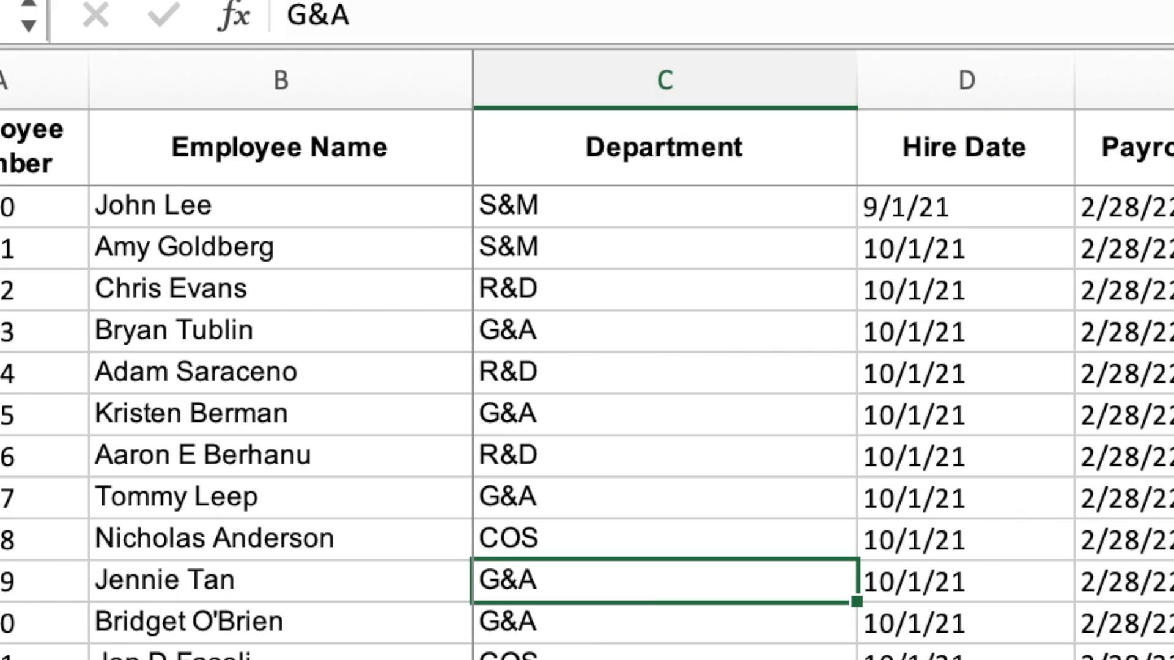
click(281, 657)
click(281, 657)
click(664, 657)
click(664, 657)
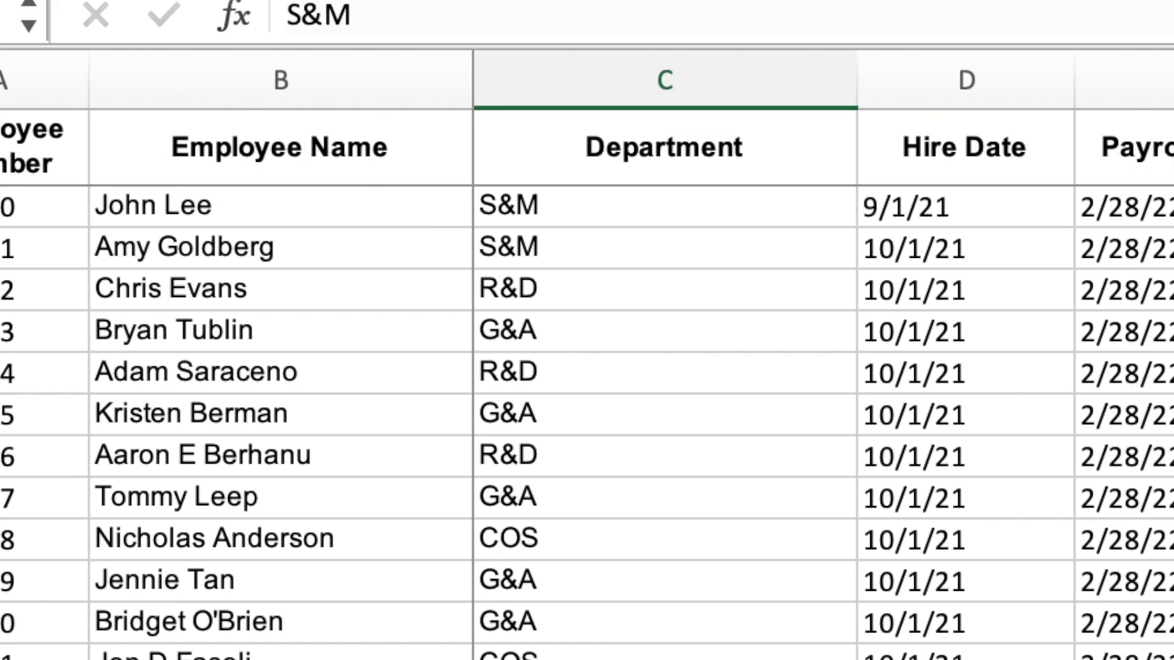
click(665, 657)
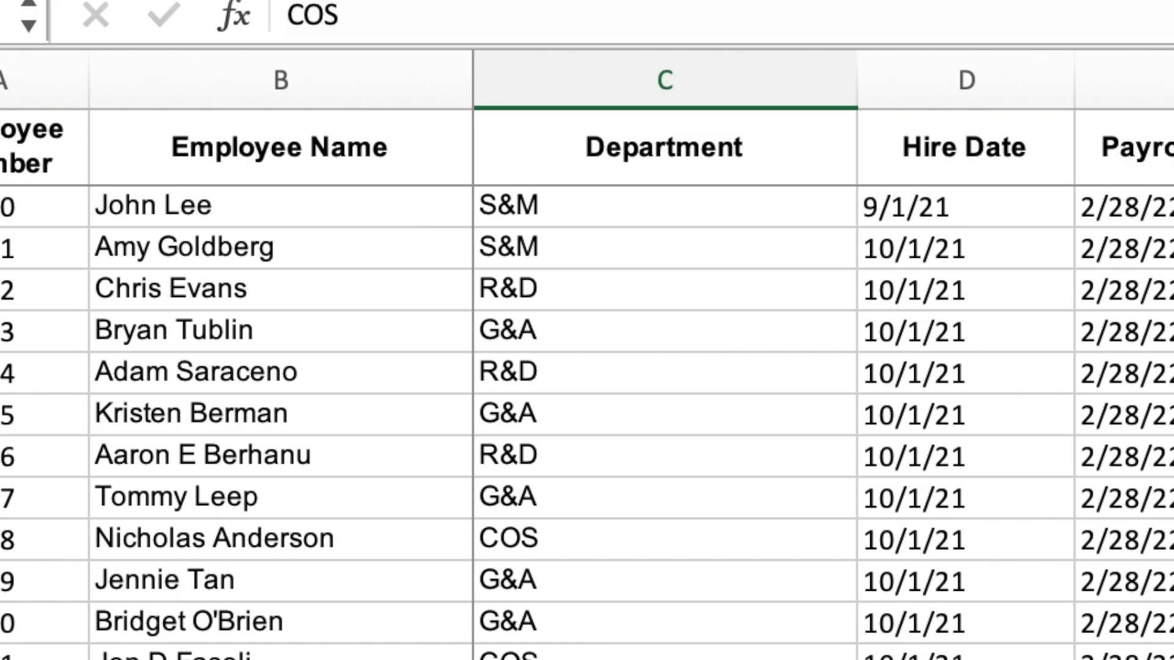
Return to the Summary sheet and inspect the S&M row's SUMIF formulas for Regular Pay, Bonus, Commission and Health Insurance
click(796, 492)
click(704, 305)
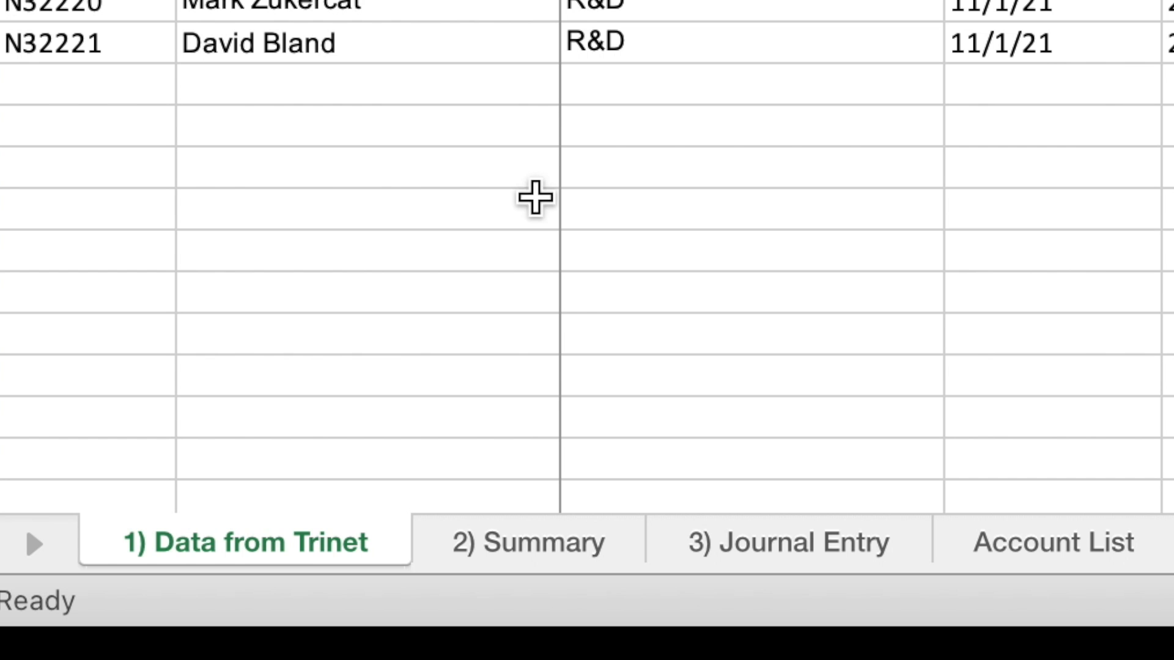
click(542, 544)
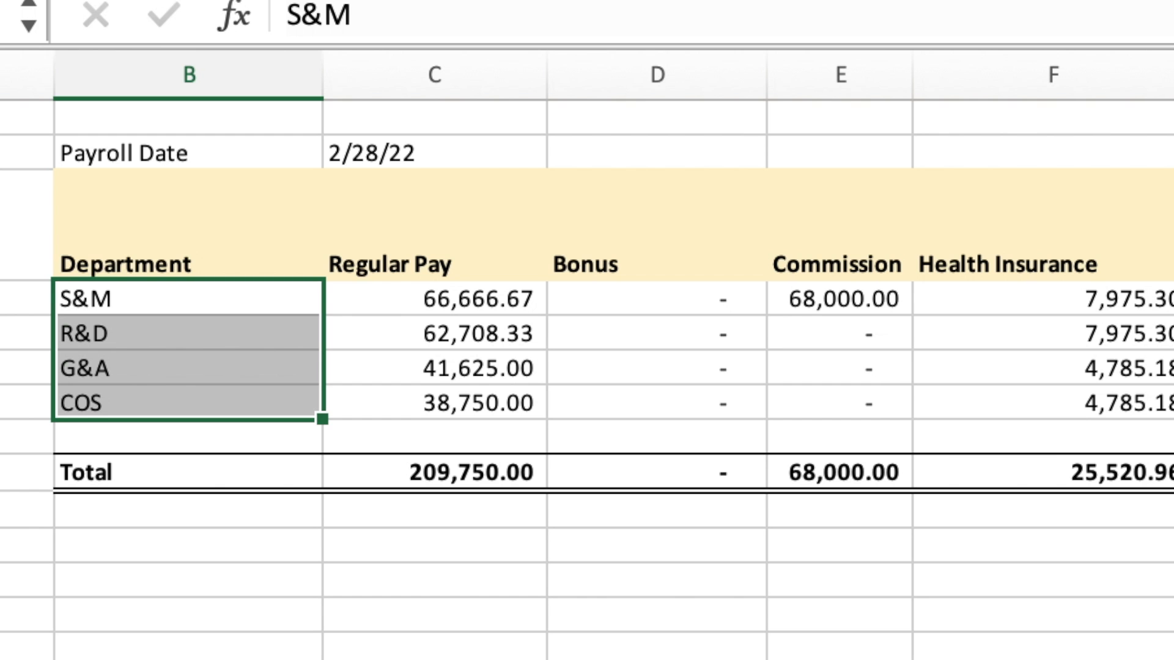
click(778, 657)
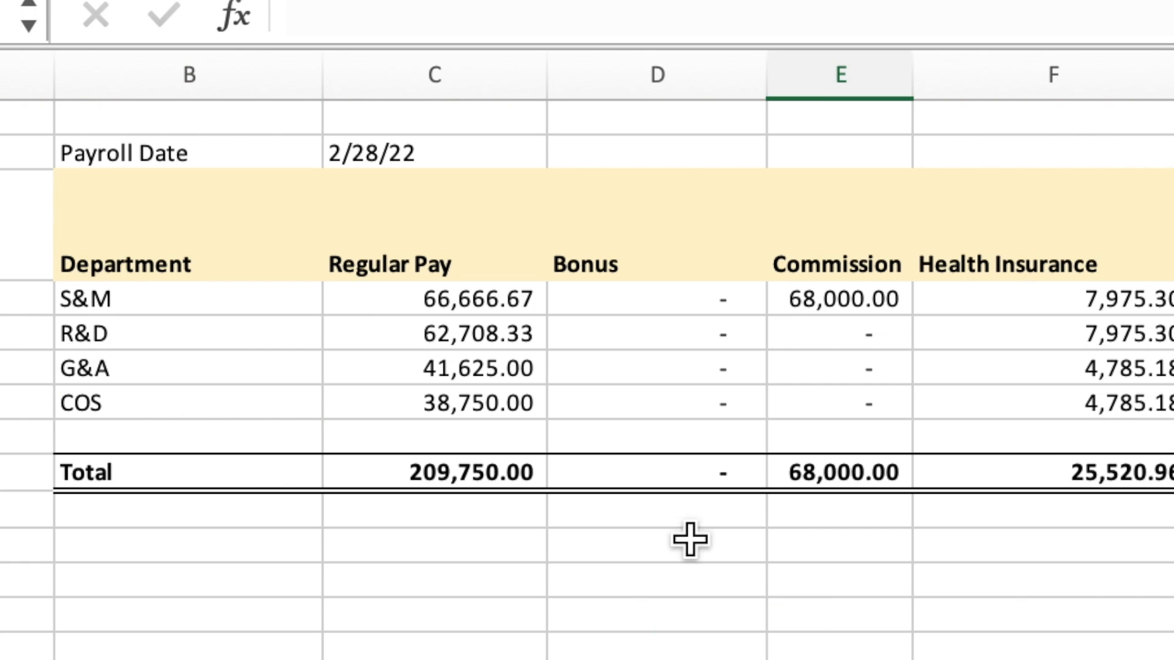
click(451, 262)
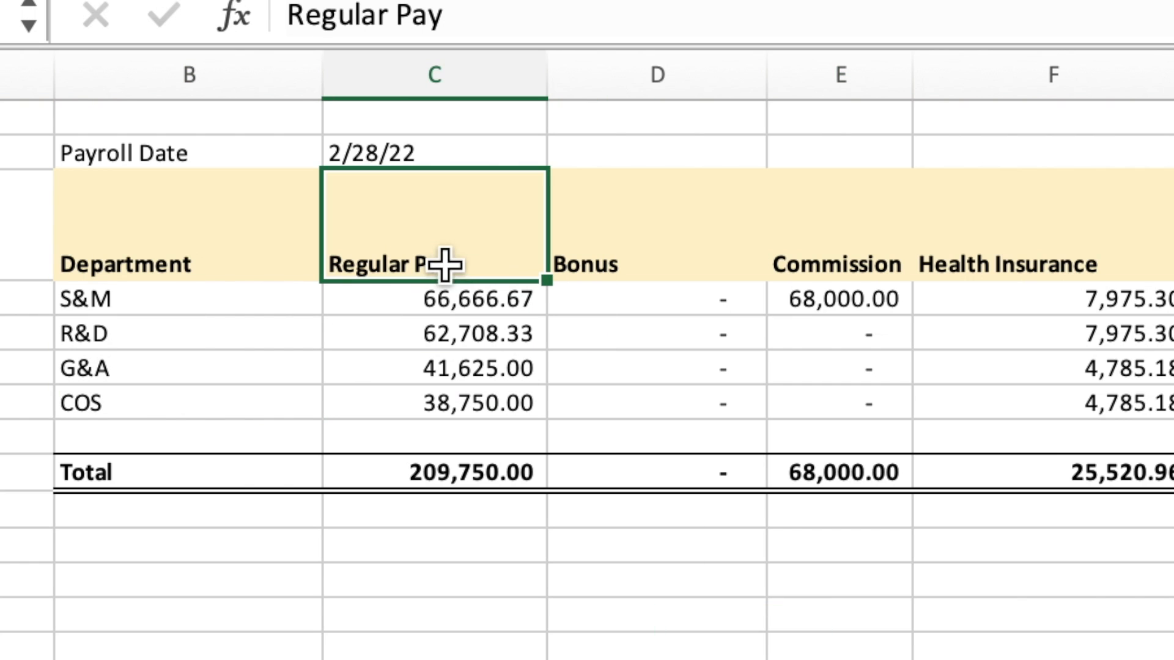
click(492, 300)
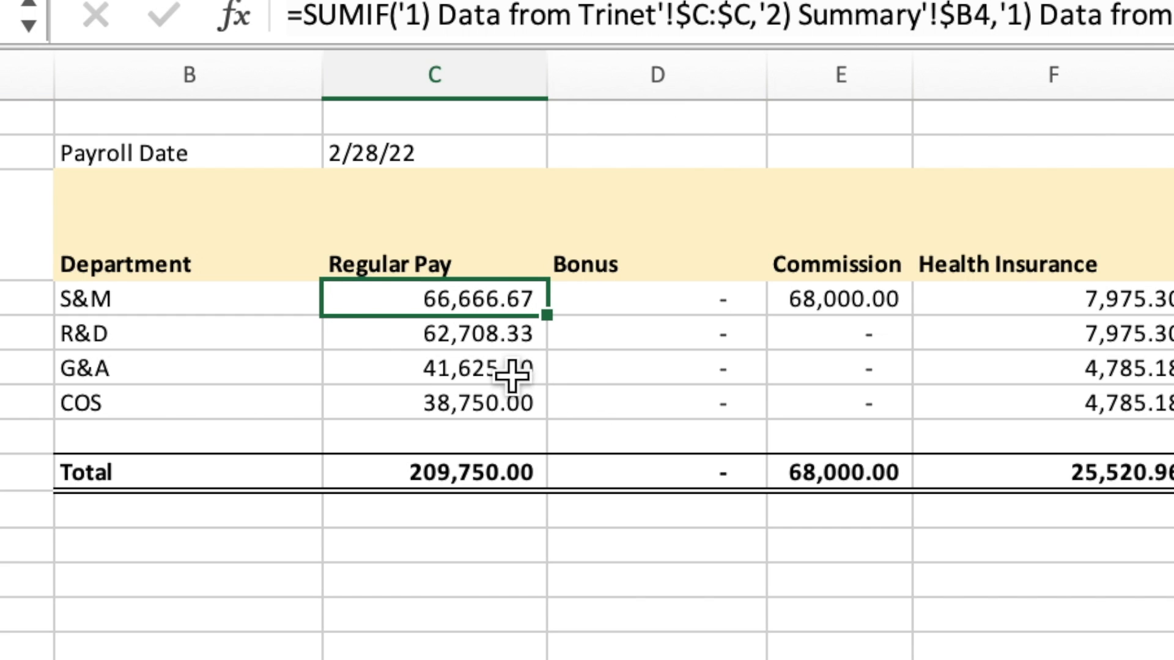
click(662, 302)
click(840, 299)
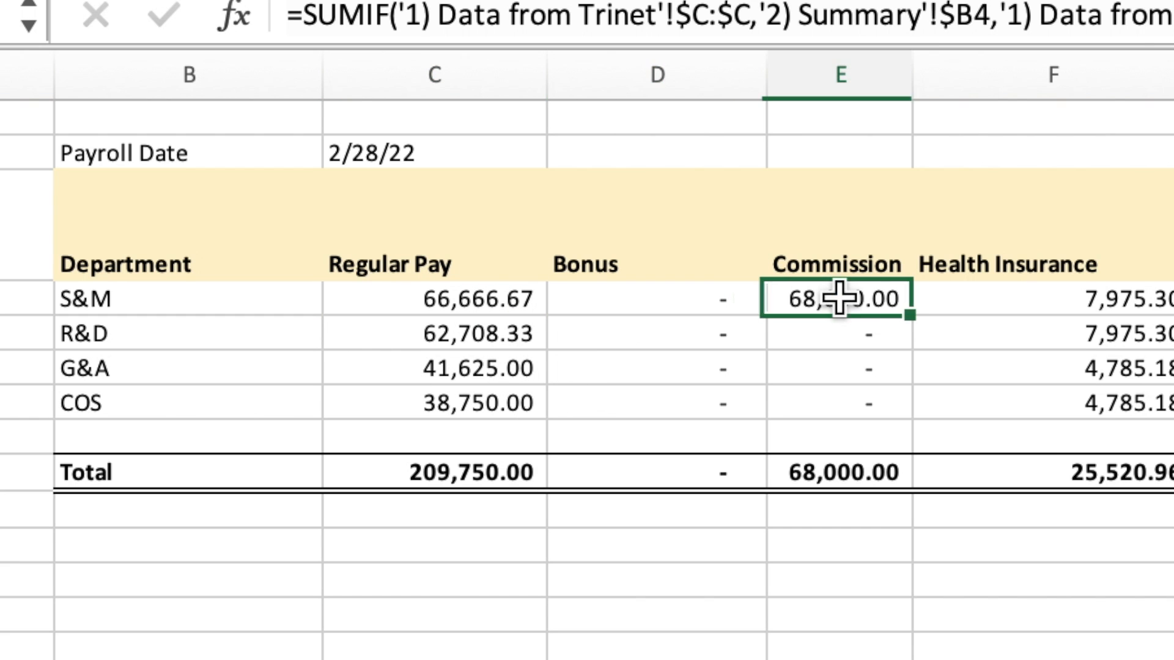
click(1093, 295)
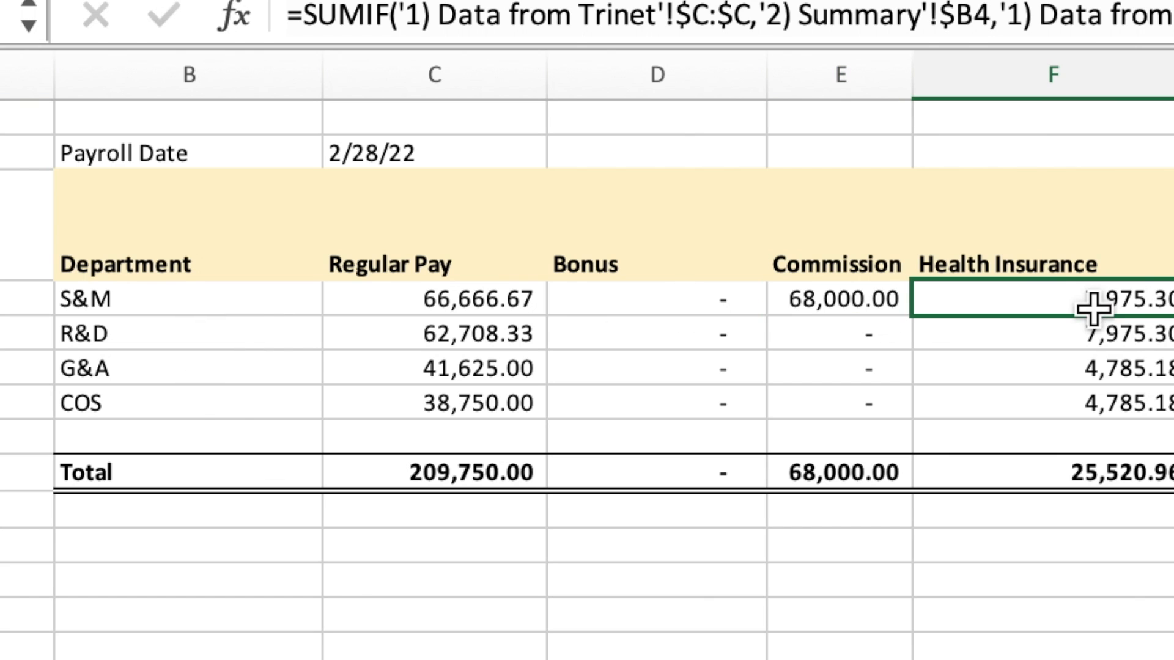
key(Right)
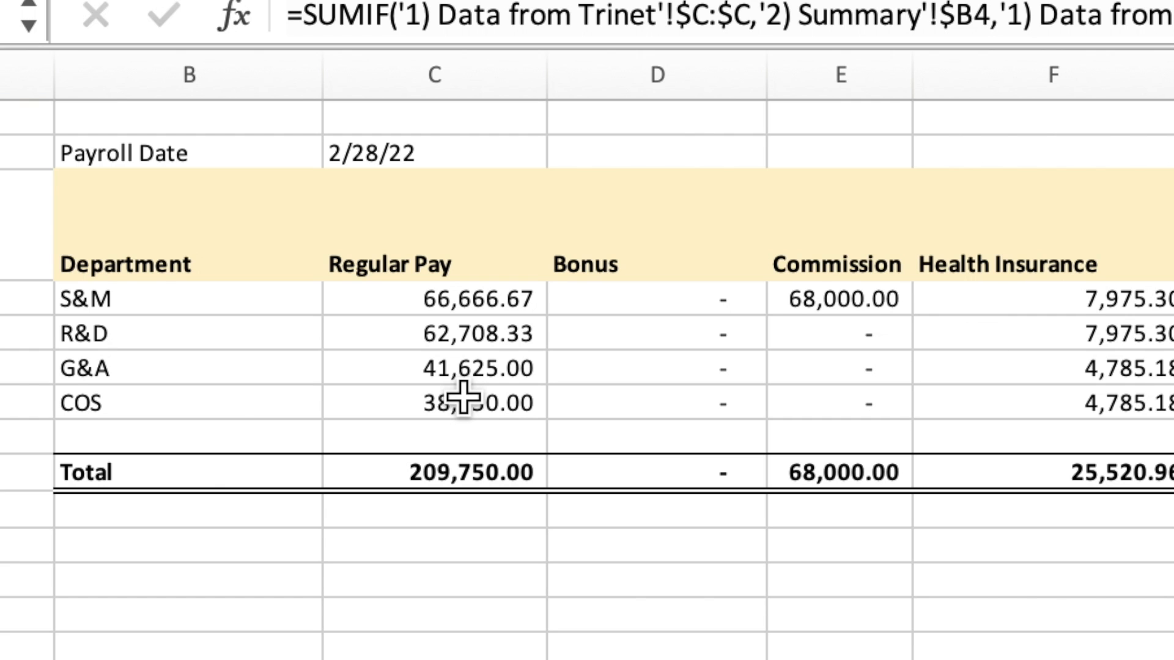
Review the Summary sheet's Regular Pay, Bonus, Commission and Health Insurance column headings
click(469, 251)
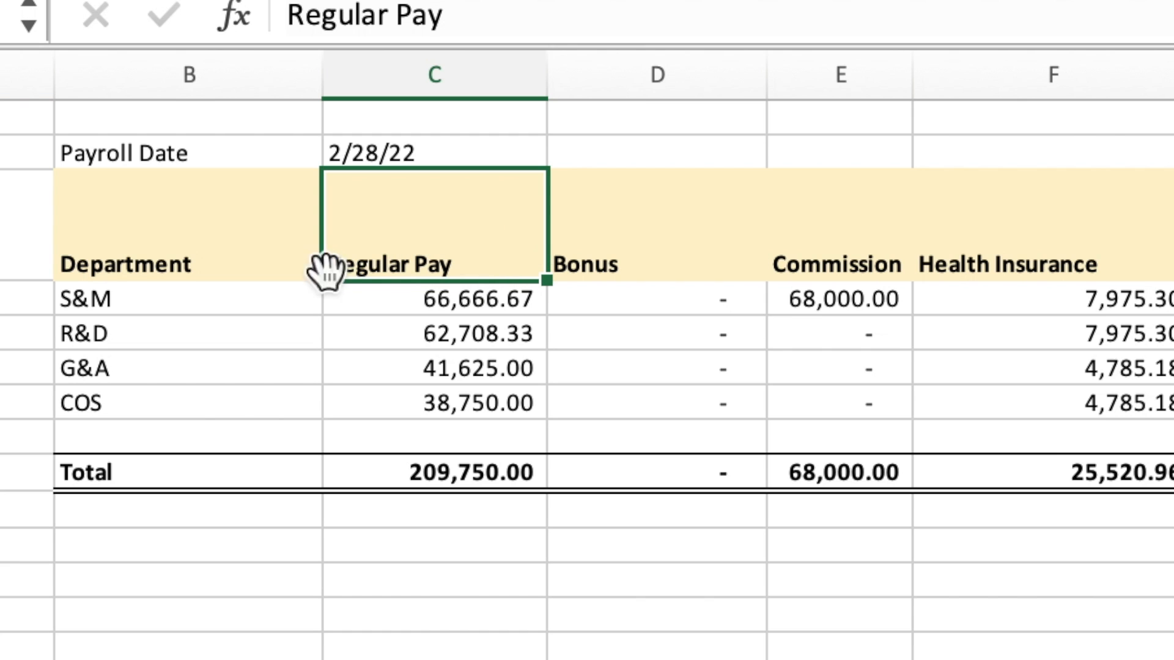
click(619, 257)
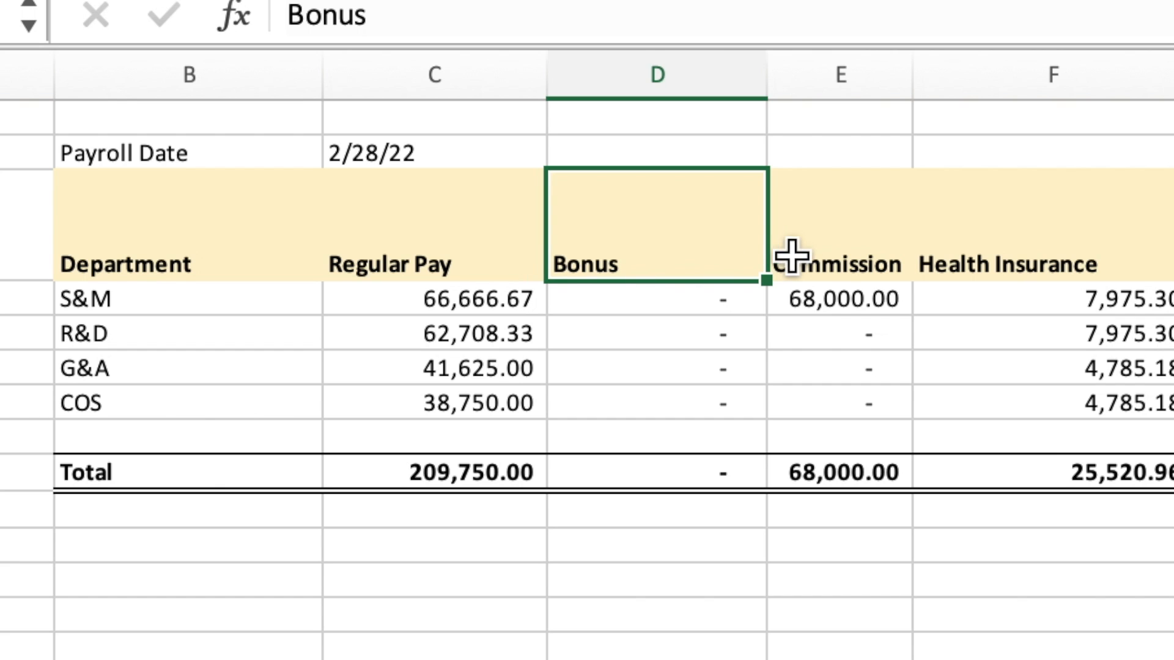
click(892, 218)
click(1050, 224)
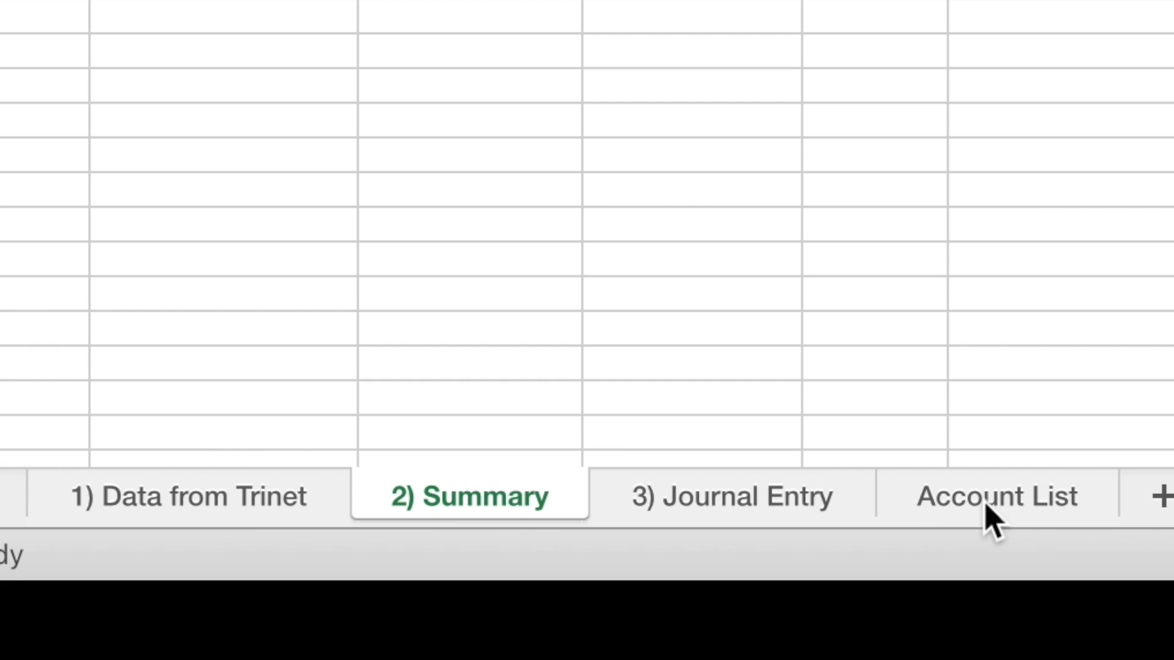
Open the Account List sheet and look through the accounts from the beginning to the Cost of Sales group
click(992, 519)
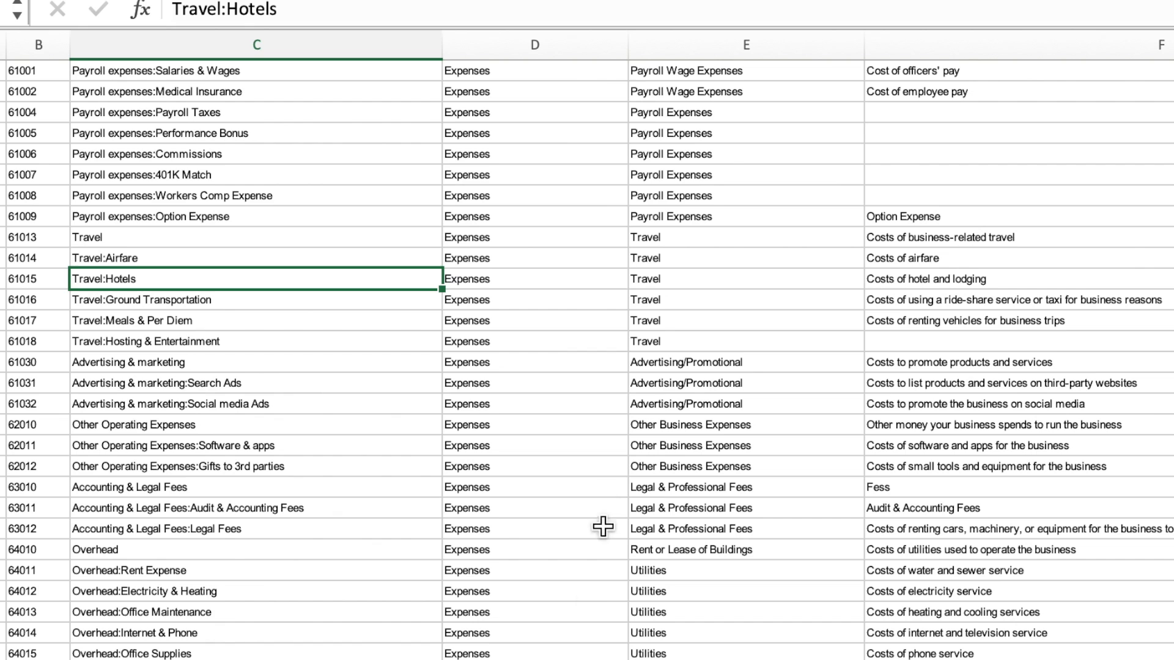
scroll(603, 526, up, 15)
scroll(605, 503, down, 2)
scroll(607, 502, down, 1)
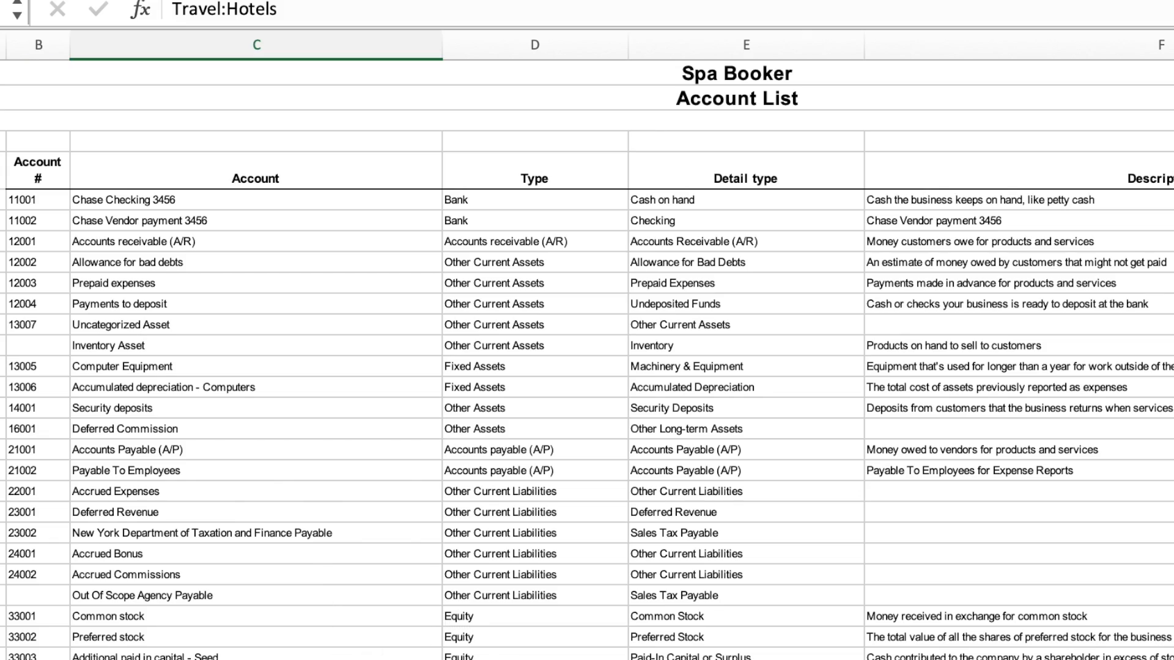
ctrl+scroll(587, 367, up, 3)
scroll(587, 367, down, 4)
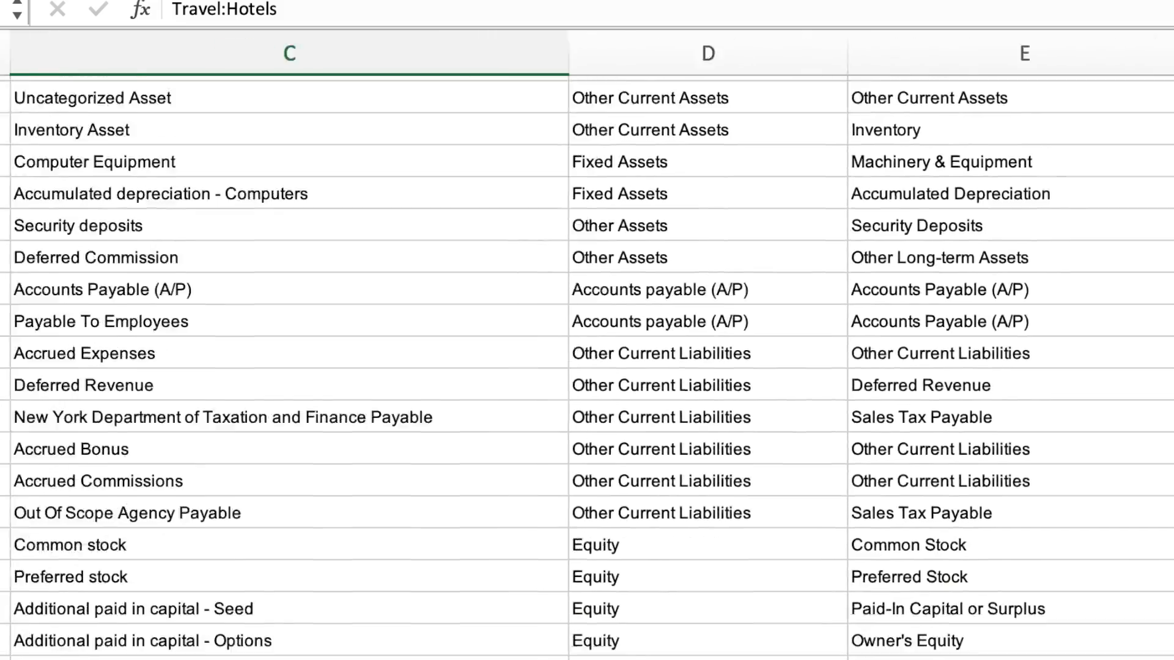
scroll(587, 366, left, 2)
scroll(587, 366, down, 6)
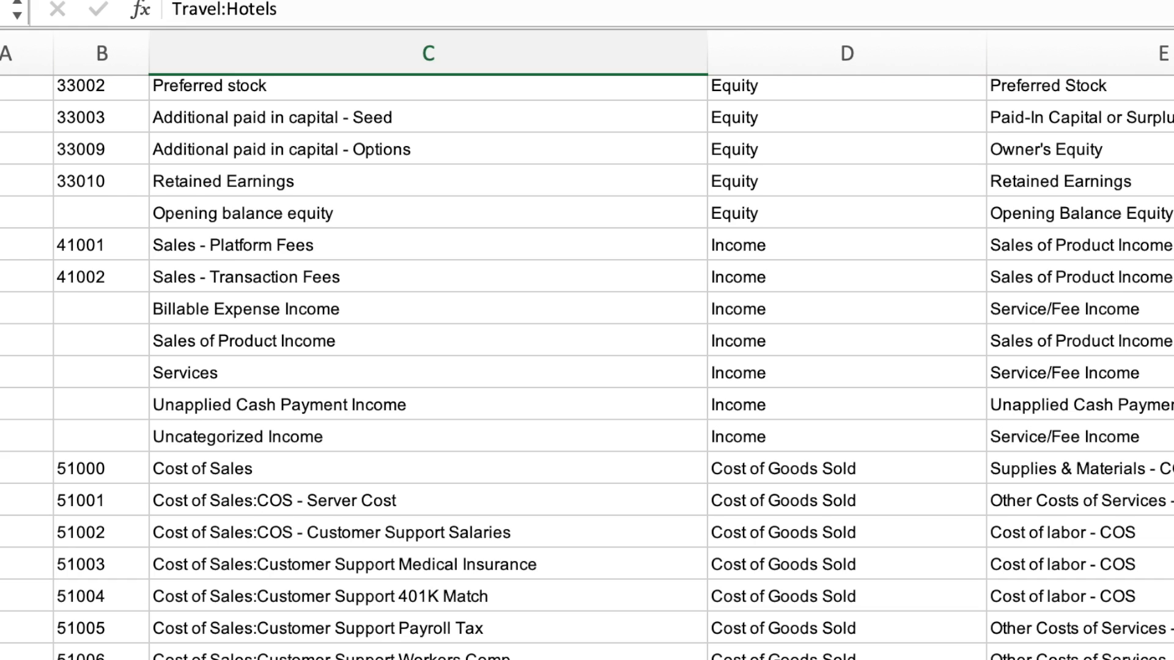
Examine the Cost of Sales accounts for customer support salaries, medical insurance, 401K match, payroll tax and workers comp
click(485, 650)
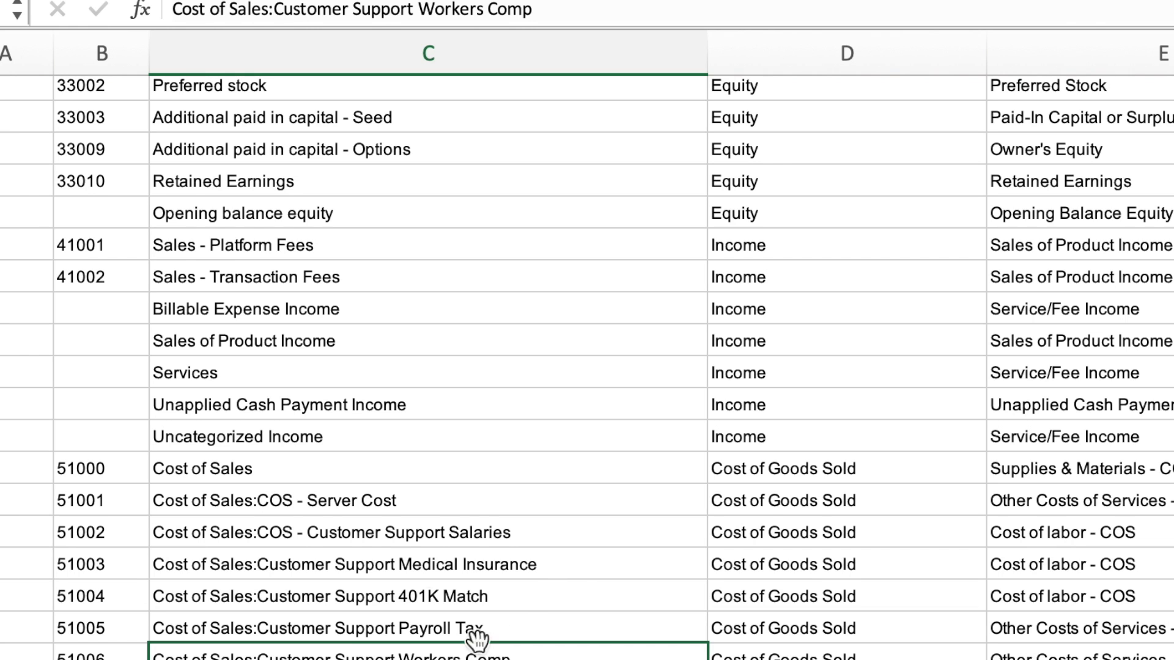
click(380, 541)
click(436, 429)
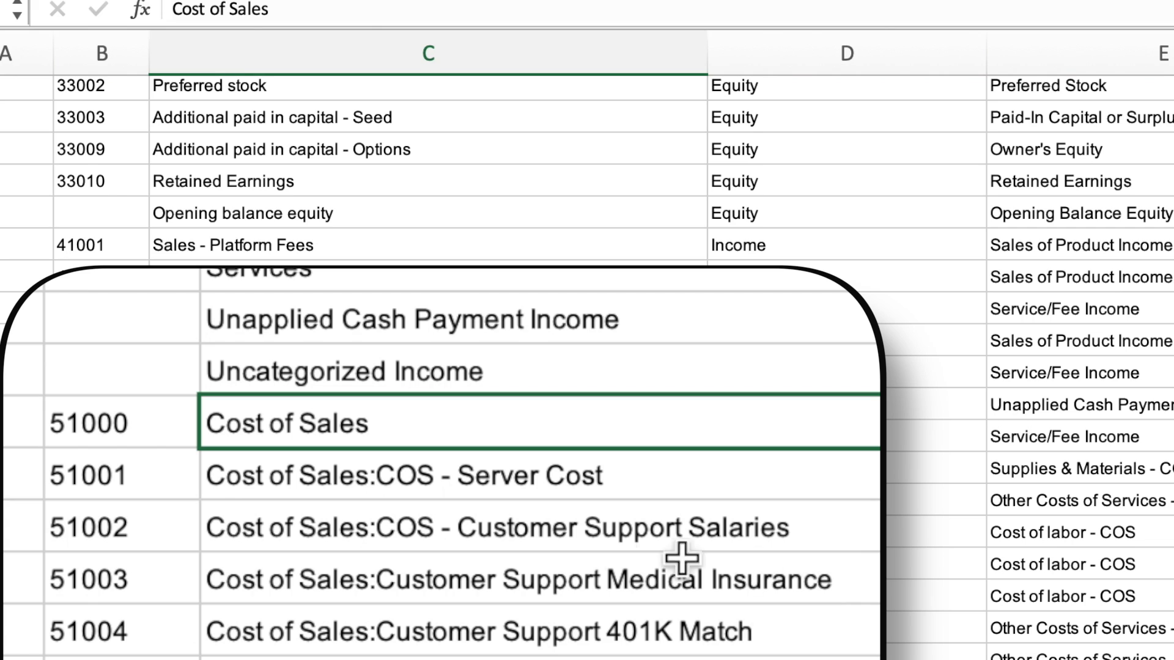
click(440, 591)
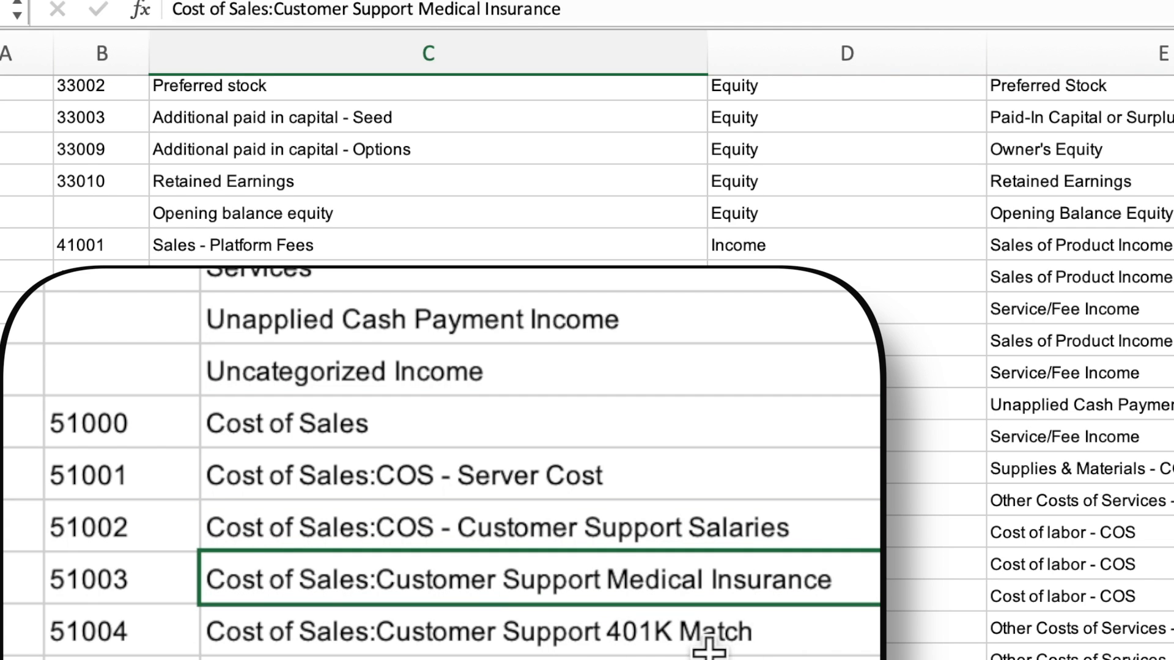
click(675, 630)
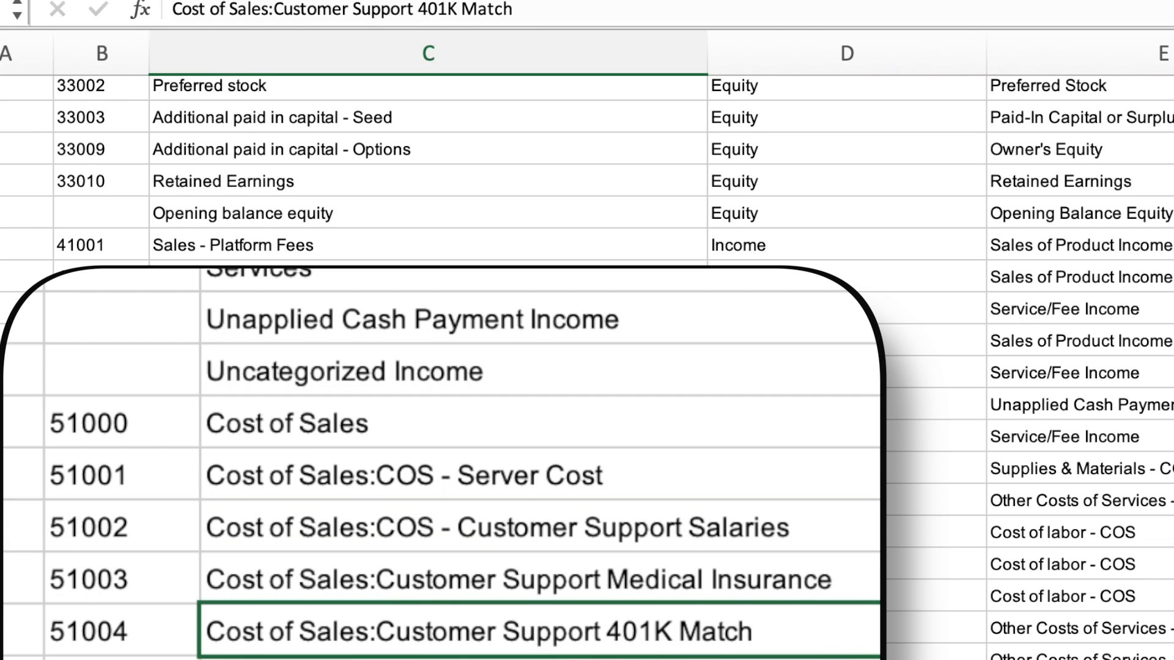
key(Down)
click(562, 595)
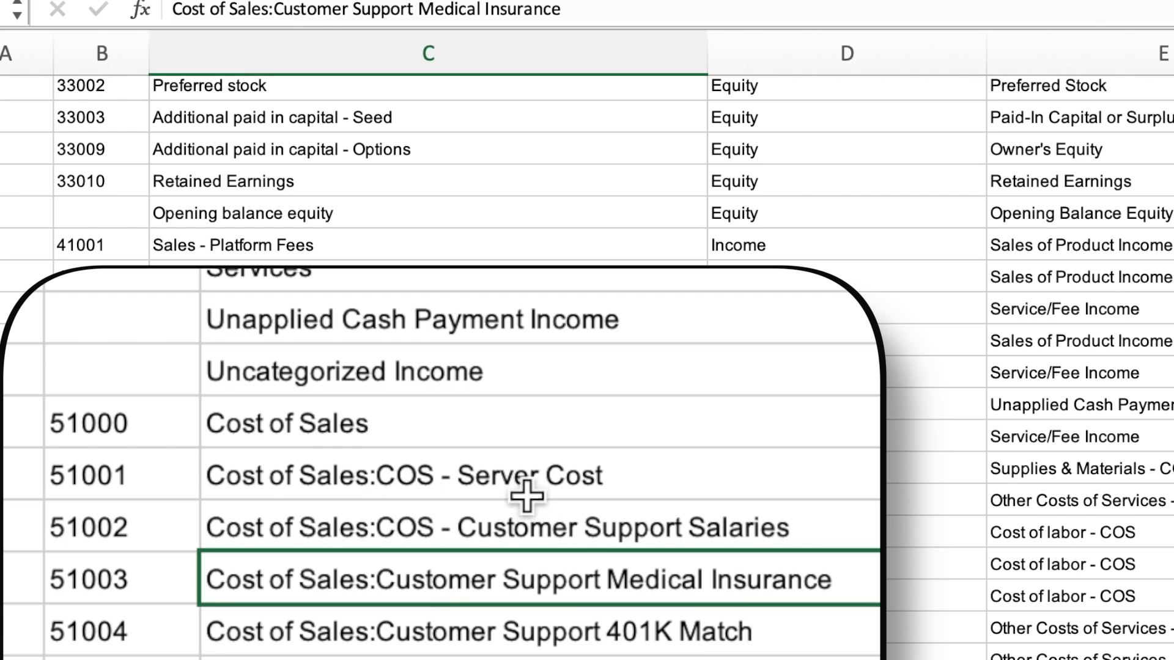
drag(527, 495, 498, 659)
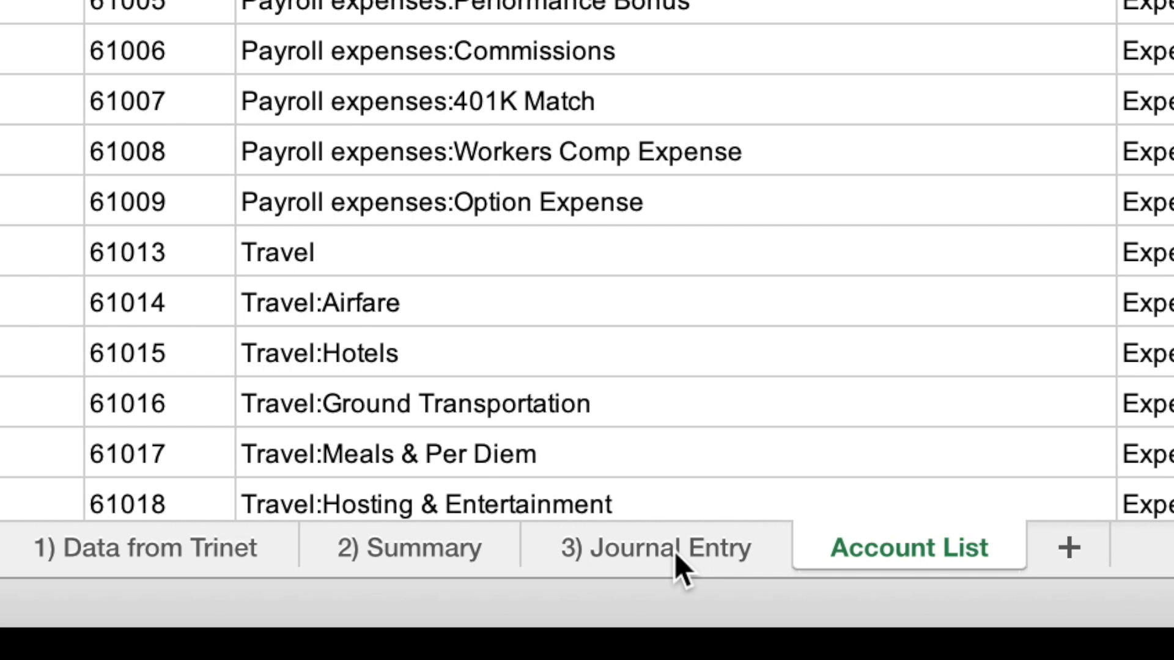
Open the Journal Entry sheet and go through the Cost of Sales customer support lines in the Account column
click(675, 554)
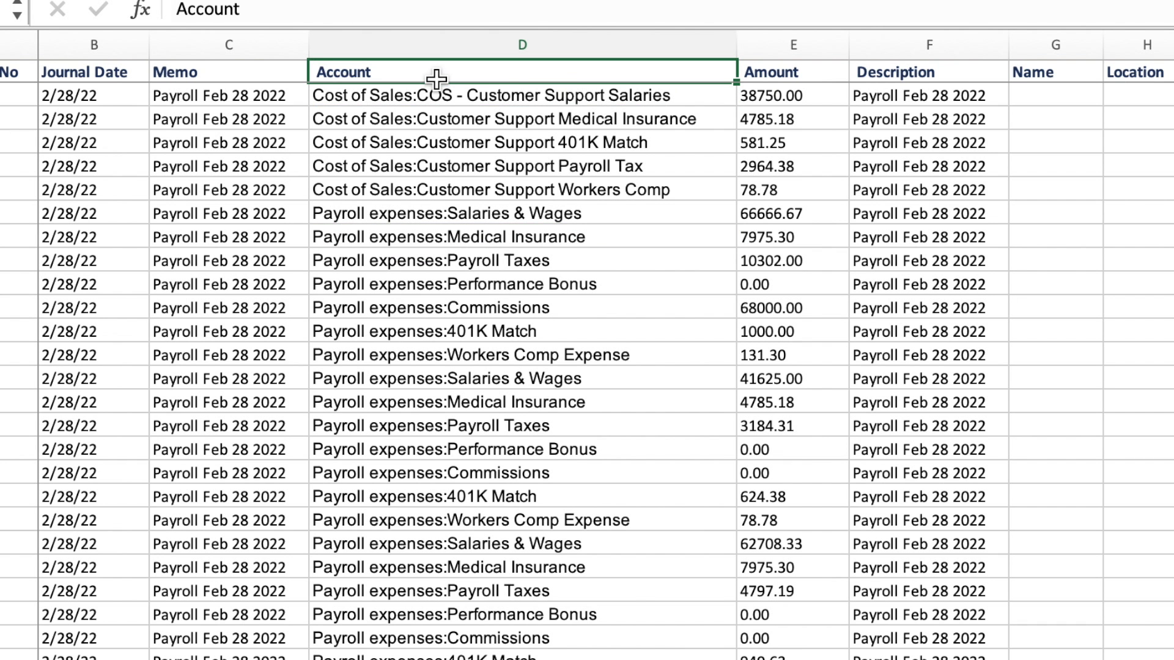
click(524, 100)
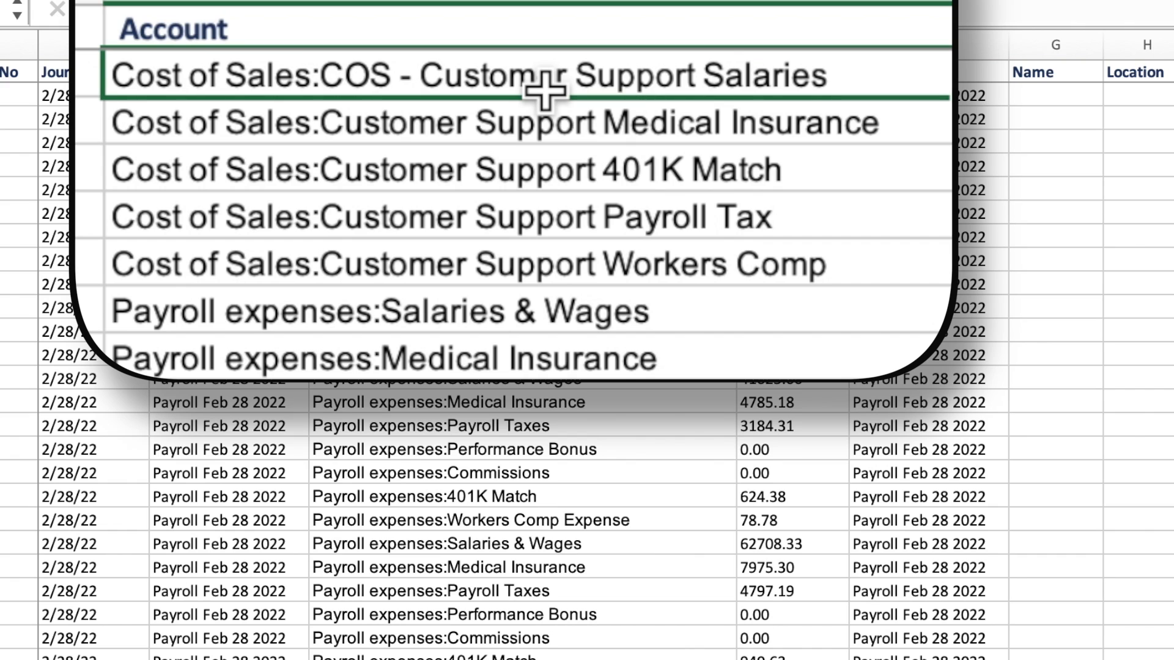
key(Down)
key(Down)
key(Down)
key(Down)
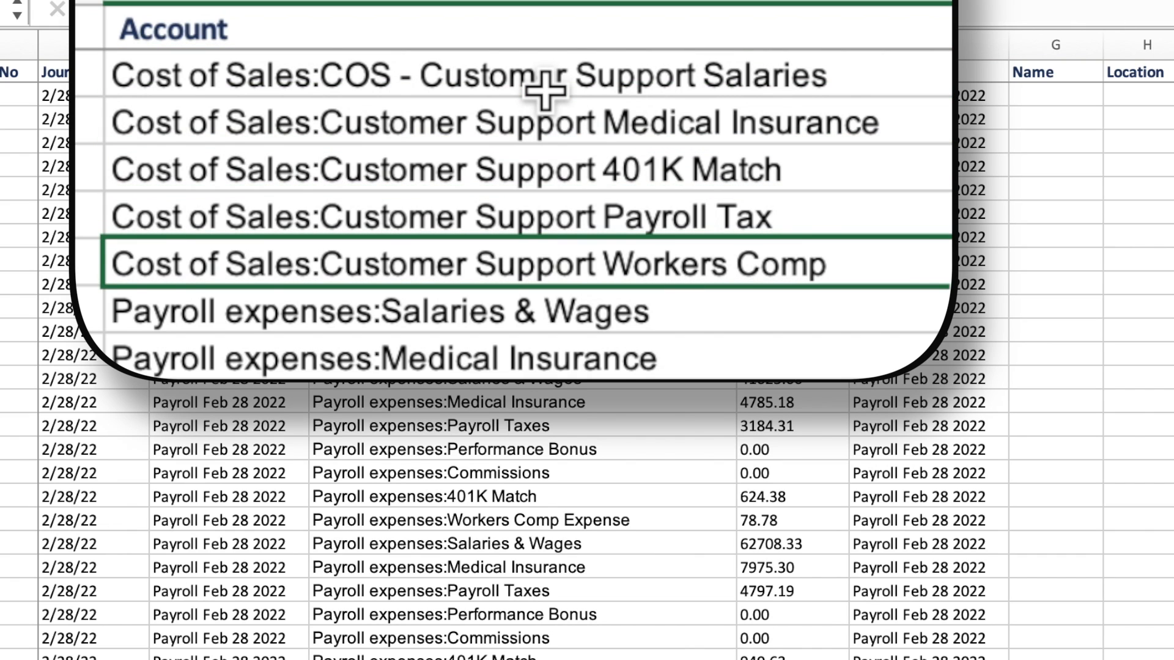
key(Up)
key(Up)
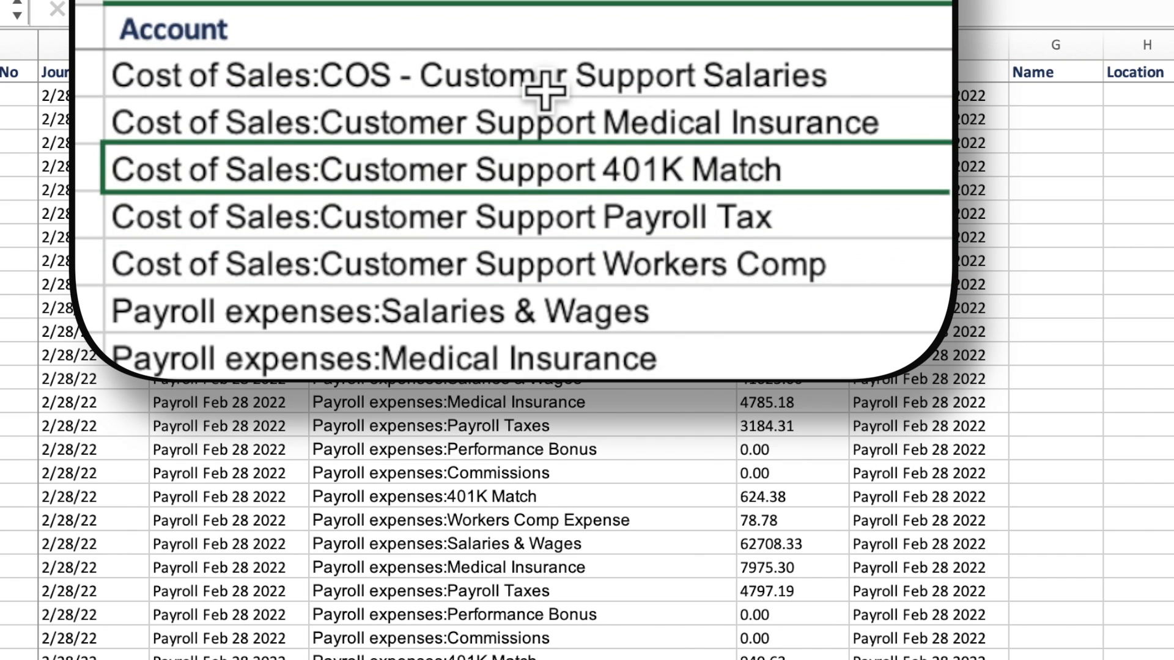
key(Down)
key(Down)
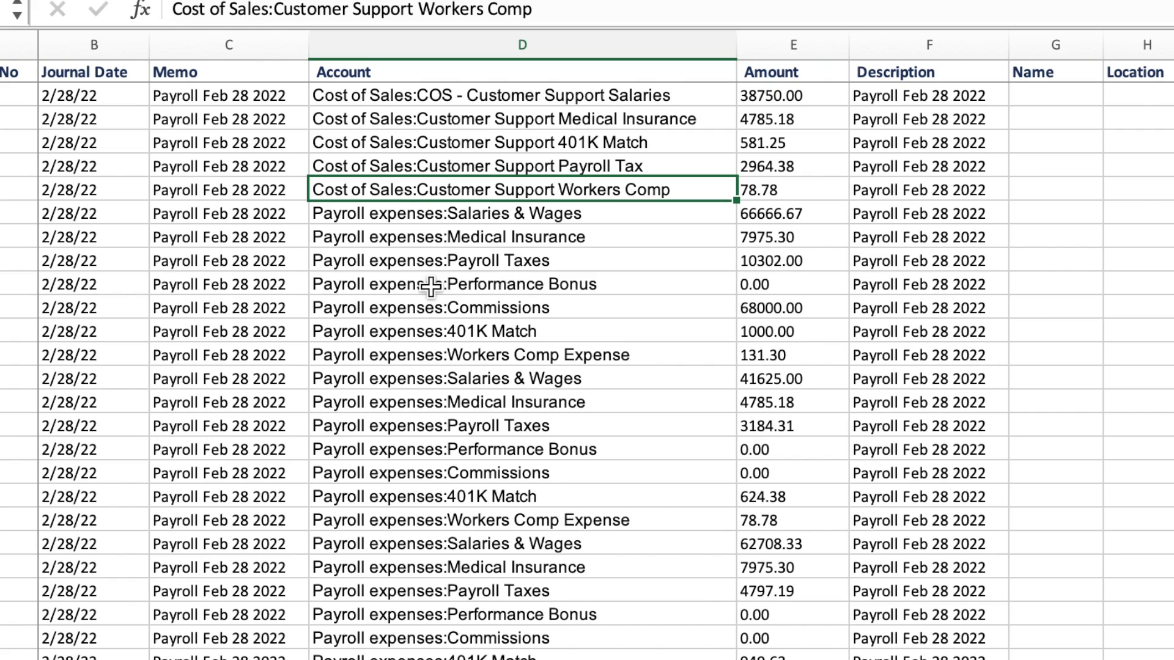
Compare the journal entry's Payroll expenses accounts with its Cost of Sales payroll tax and workers comp accounts
click(468, 287)
click(444, 217)
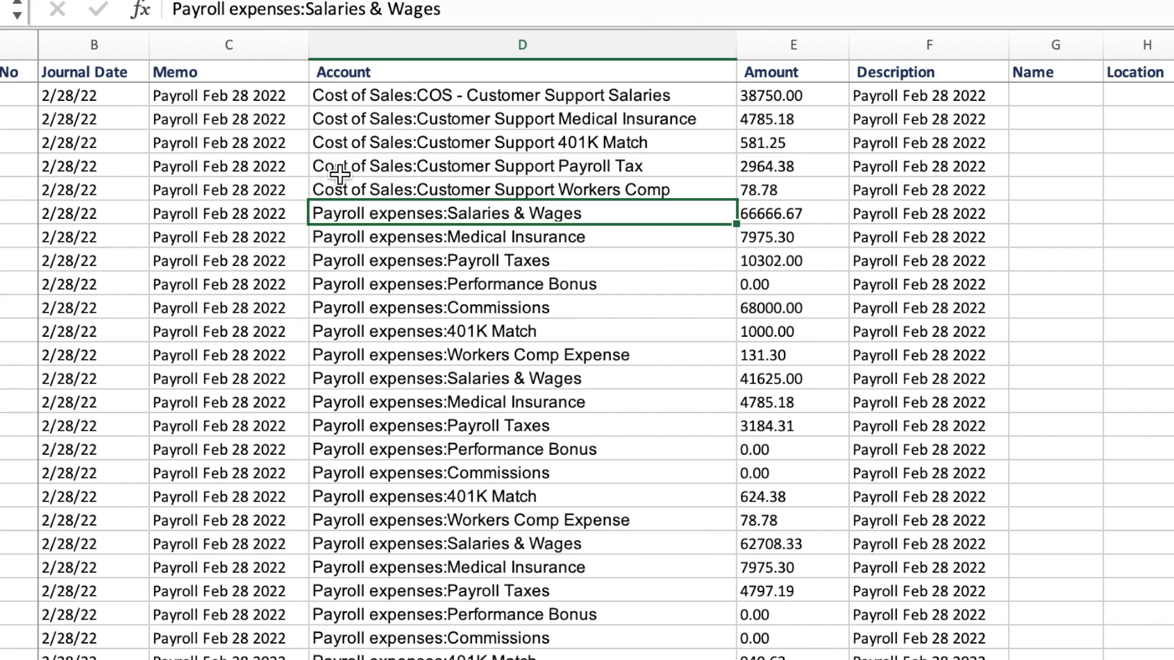
click(374, 166)
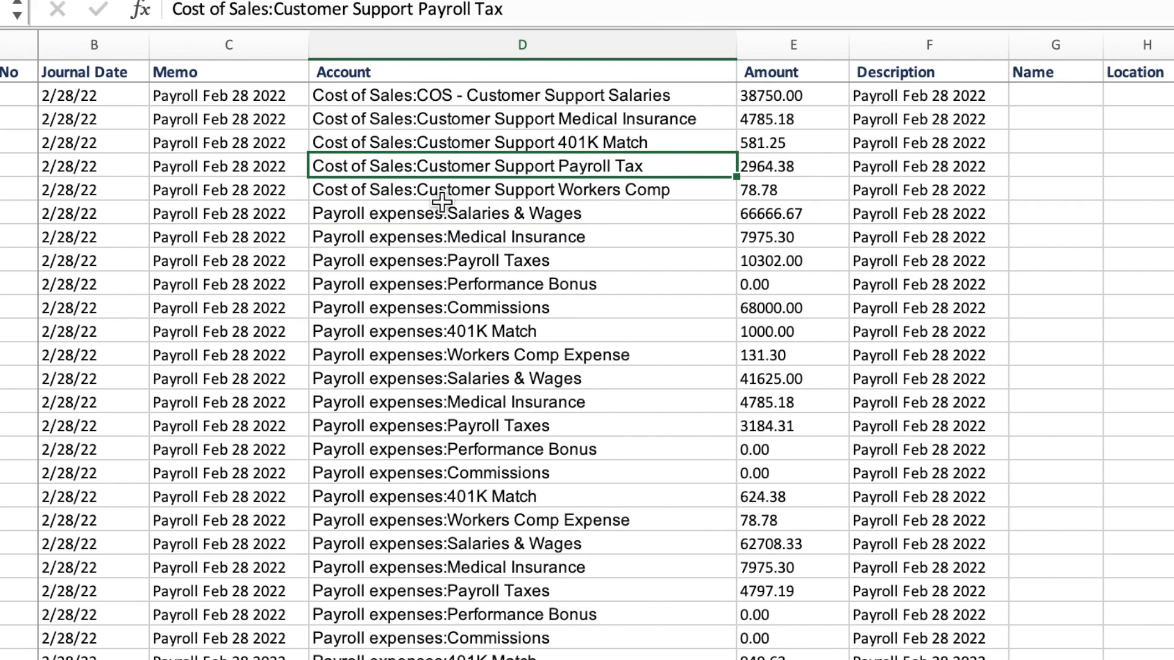
click(408, 193)
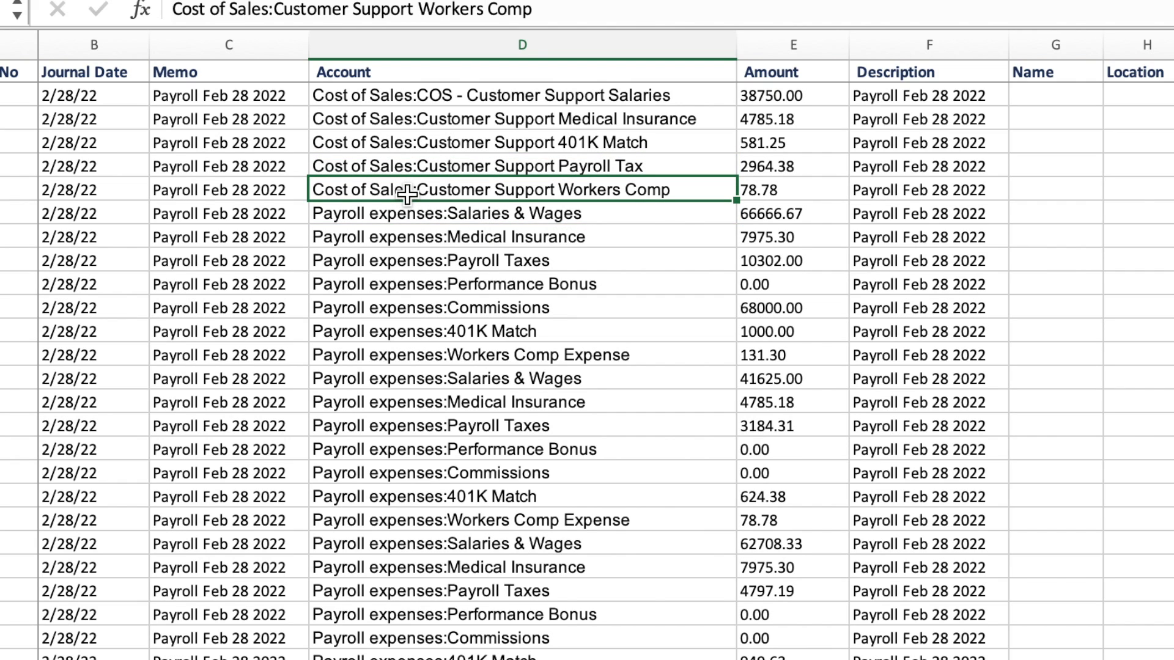
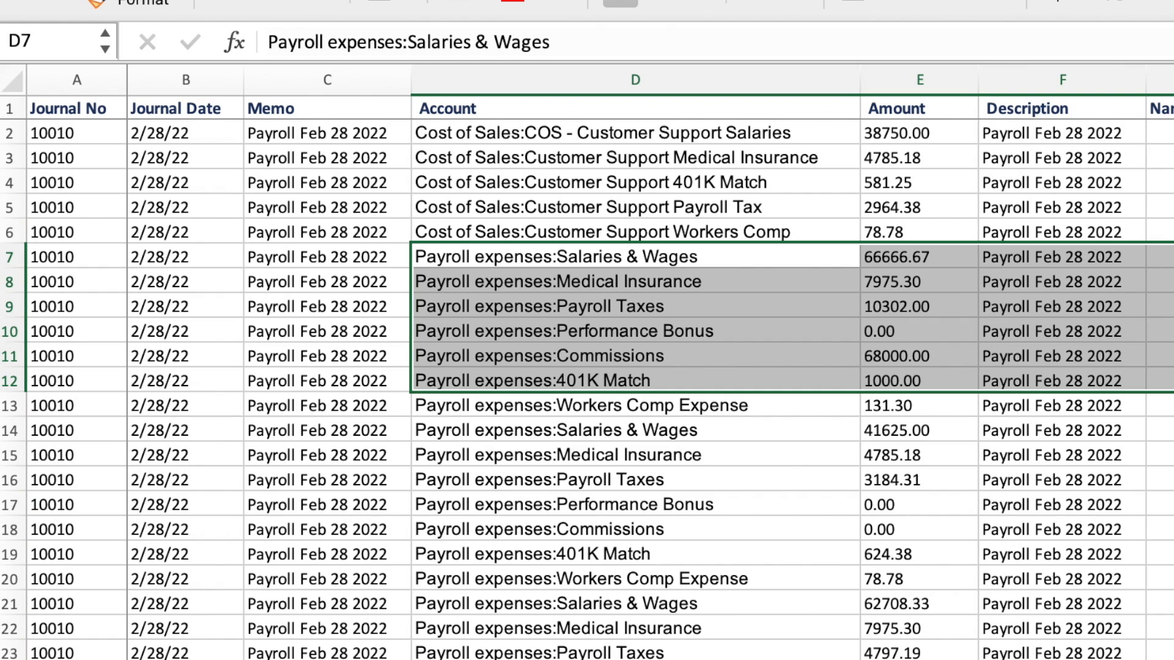
Highlight the journal entry's repeated blocks of Payroll expenses lines, then check the S&M Salaries & Wages and Performance Bonus lines
click(518, 428)
drag(408, 330, 1010, 450)
drag(510, 470, 1051, 586)
click(762, 374)
click(584, 198)
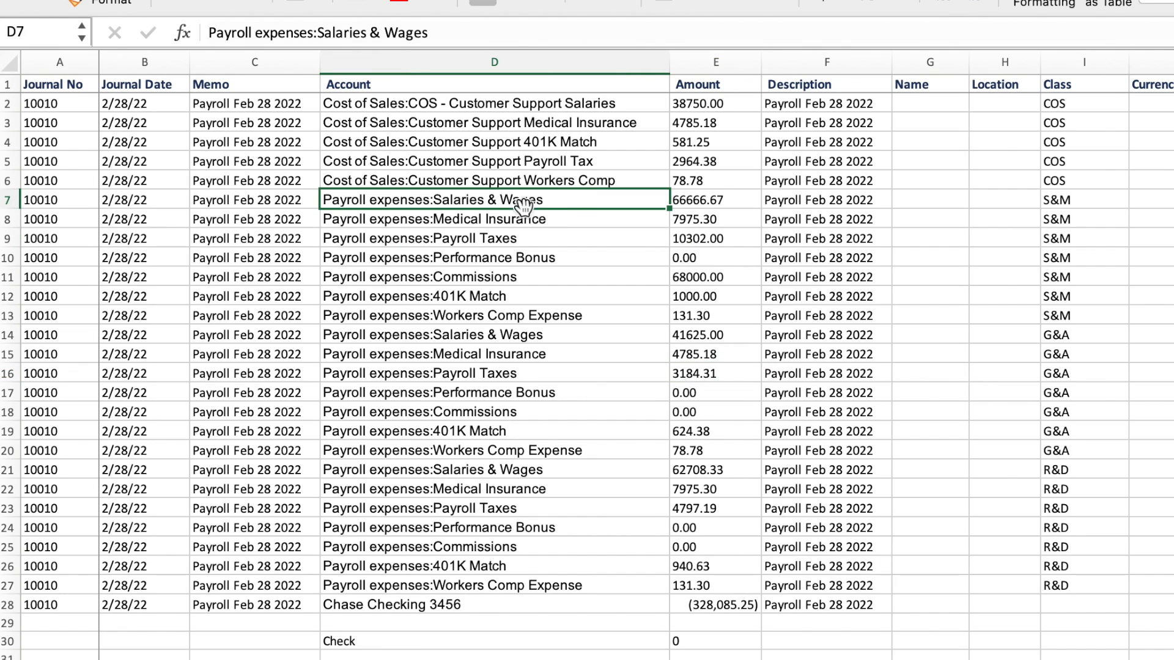
click(476, 256)
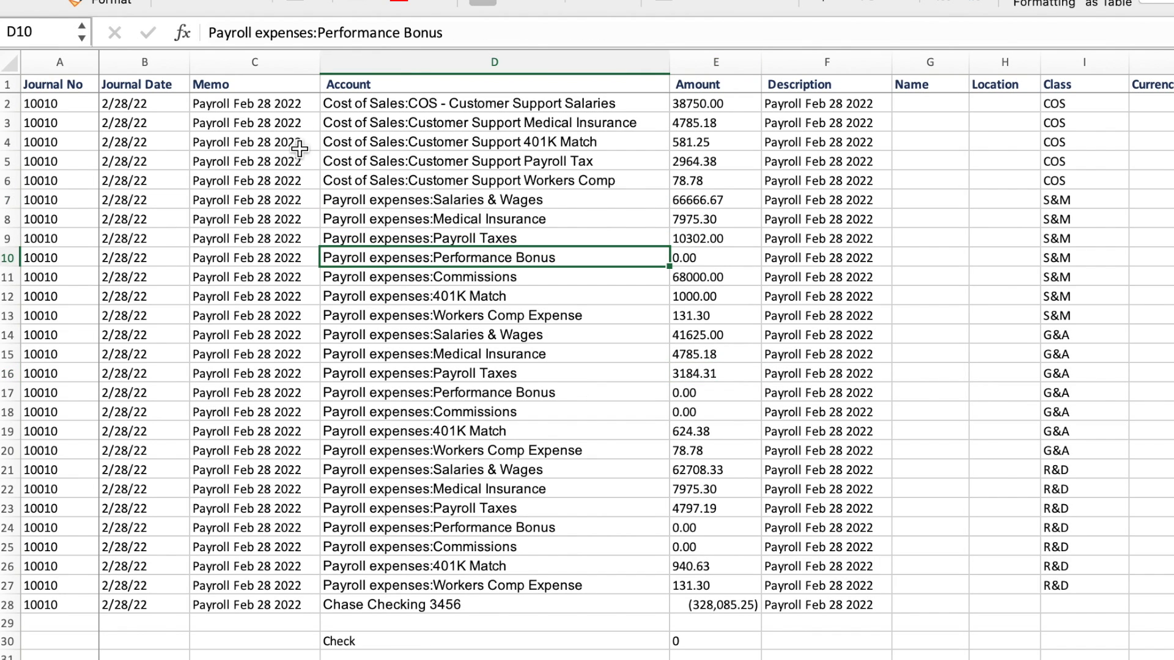
Inspect the first journal line's Journal No and the Summary sheet reference behind its Journal Date
click(159, 108)
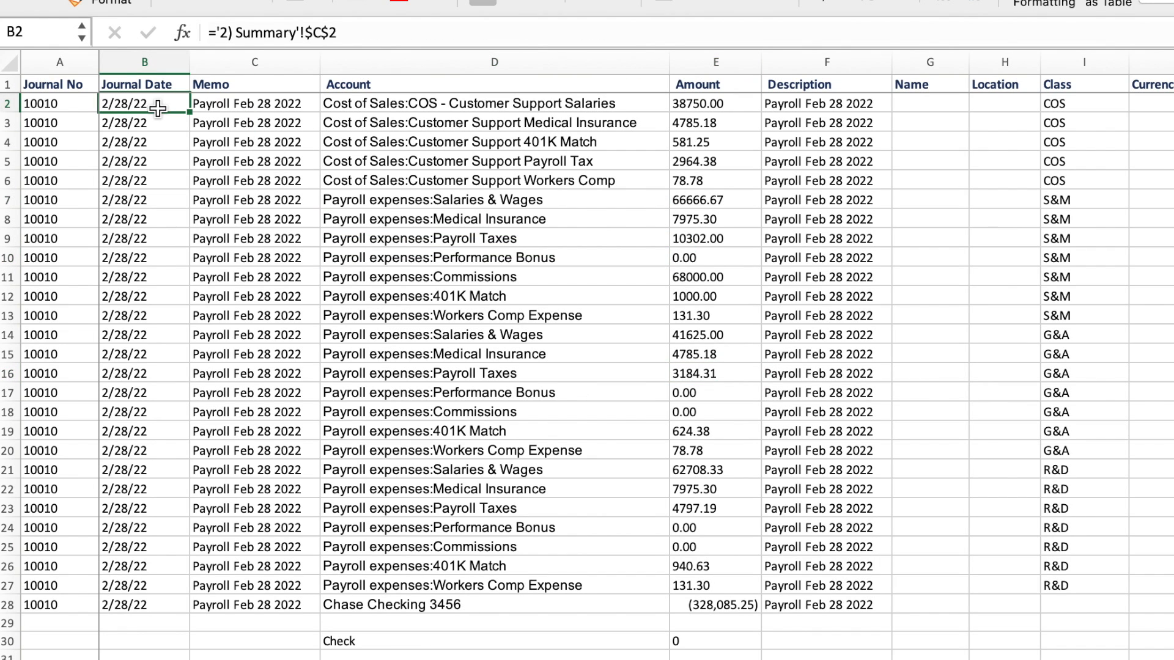
click(57, 108)
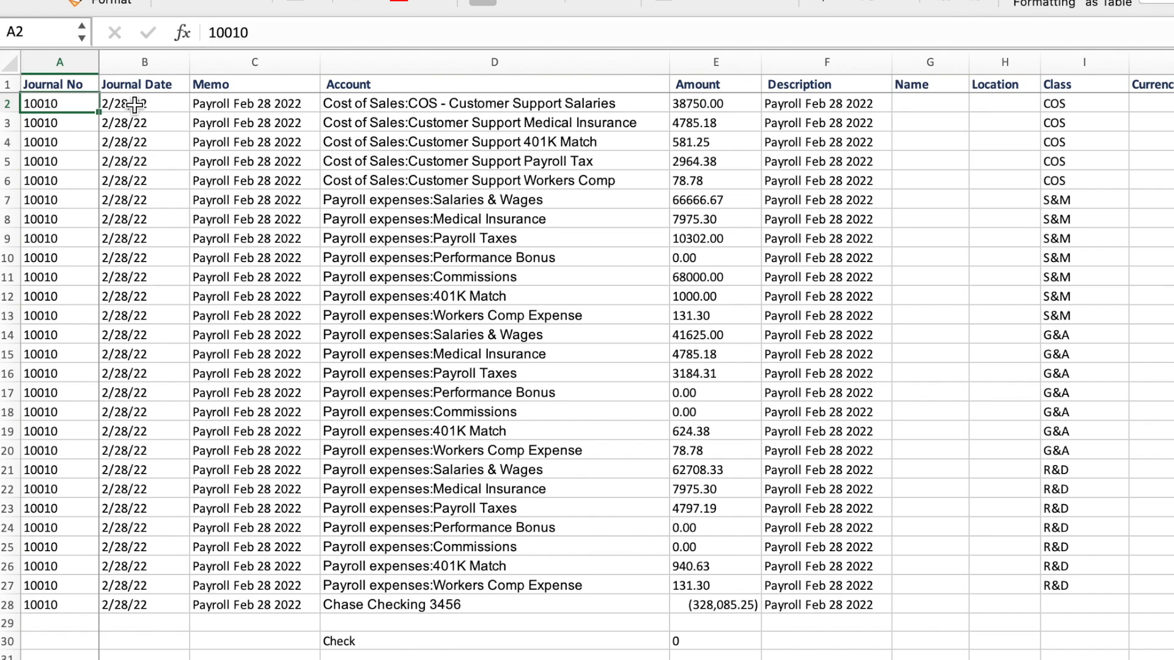
click(161, 109)
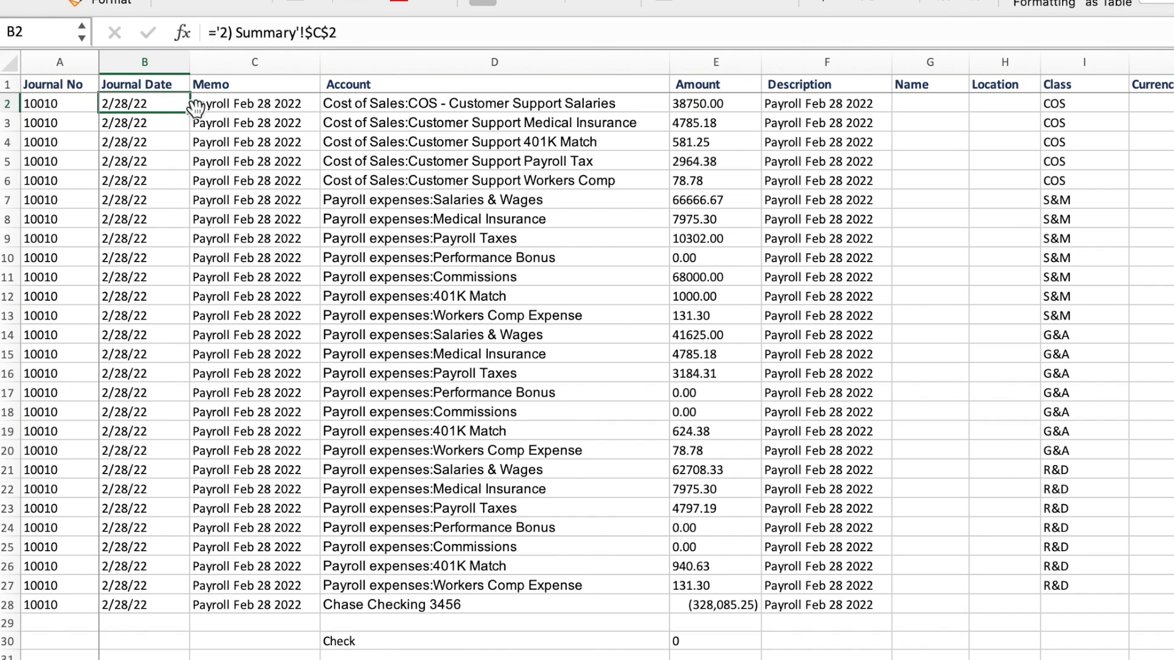
Inspect the first journal line's Memo, Account and Amount, and trace the amount to the Summary sheet's Regular Pay column before returning
click(244, 109)
click(379, 100)
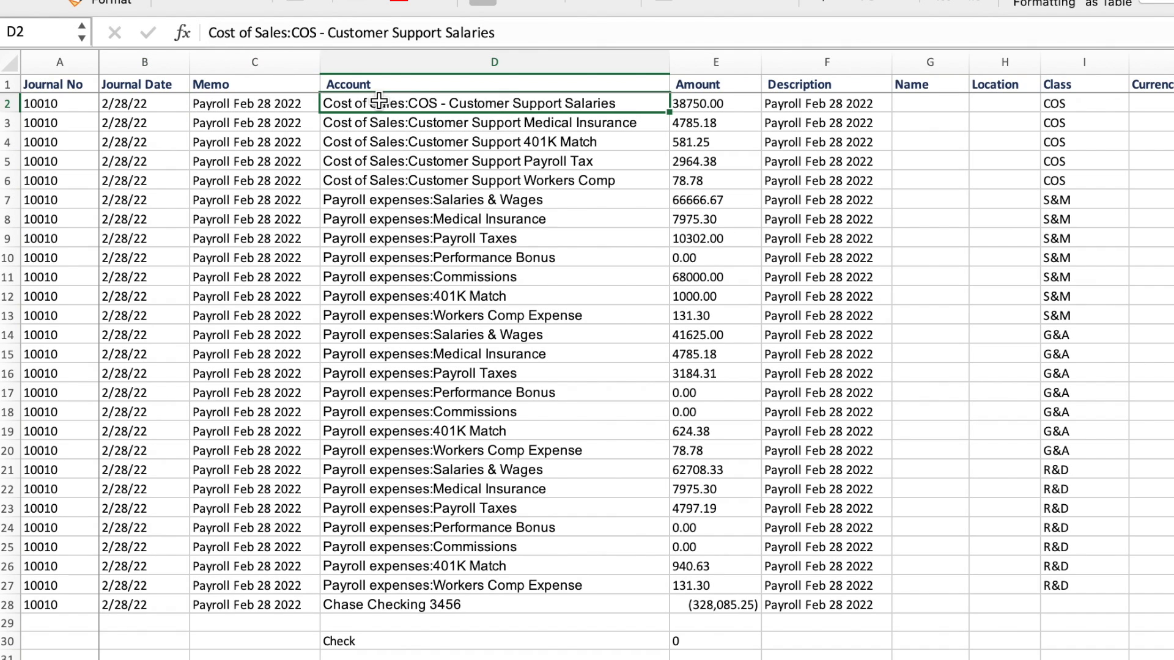
click(732, 107)
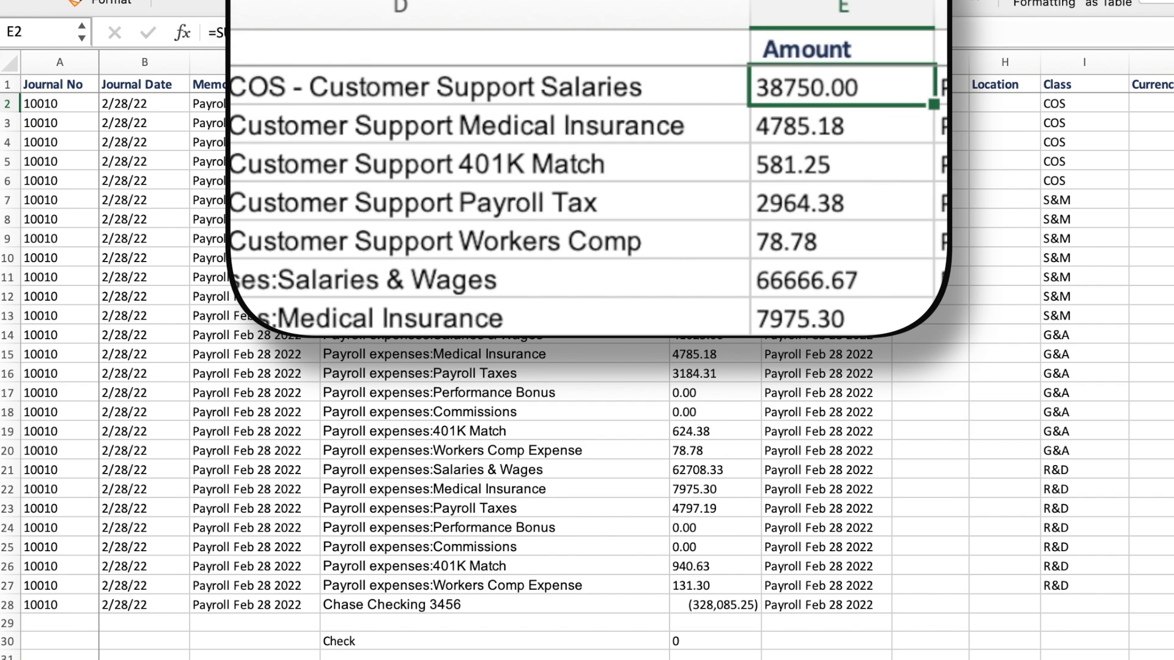
click(464, 621)
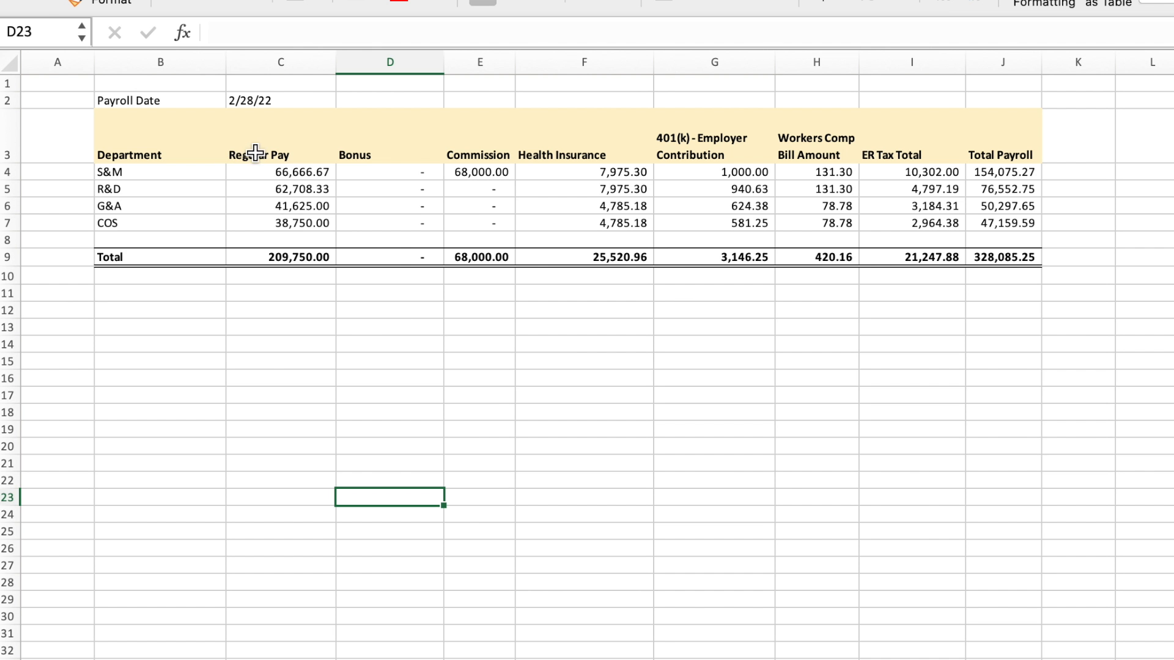
click(305, 158)
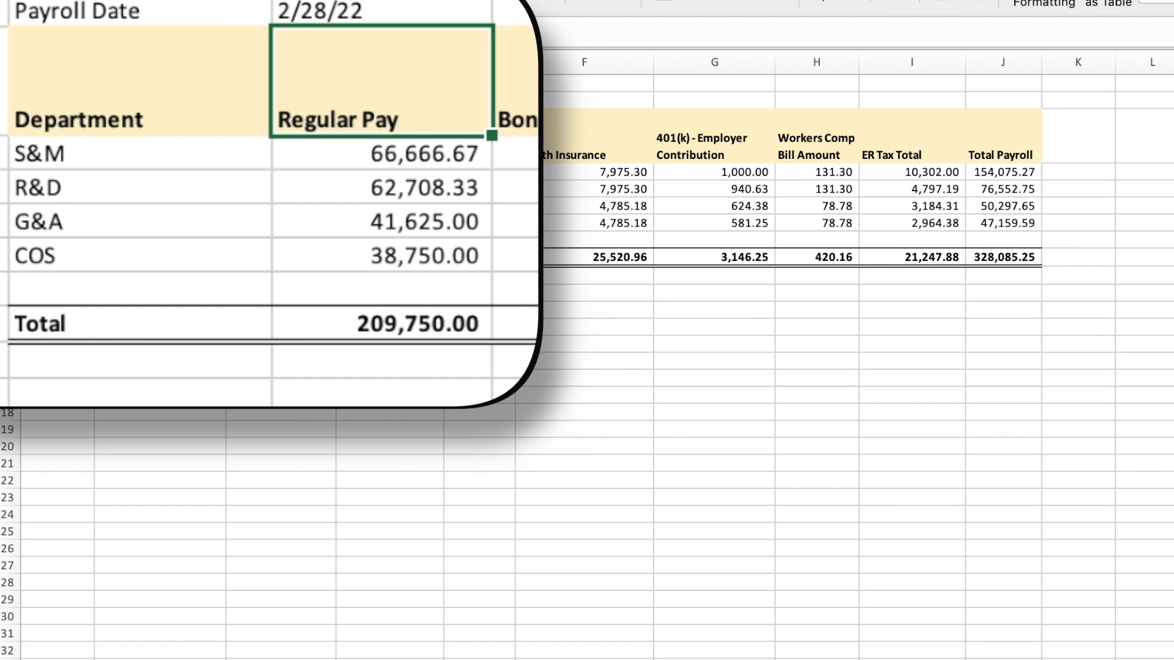
key(ctrl+Page_Down)
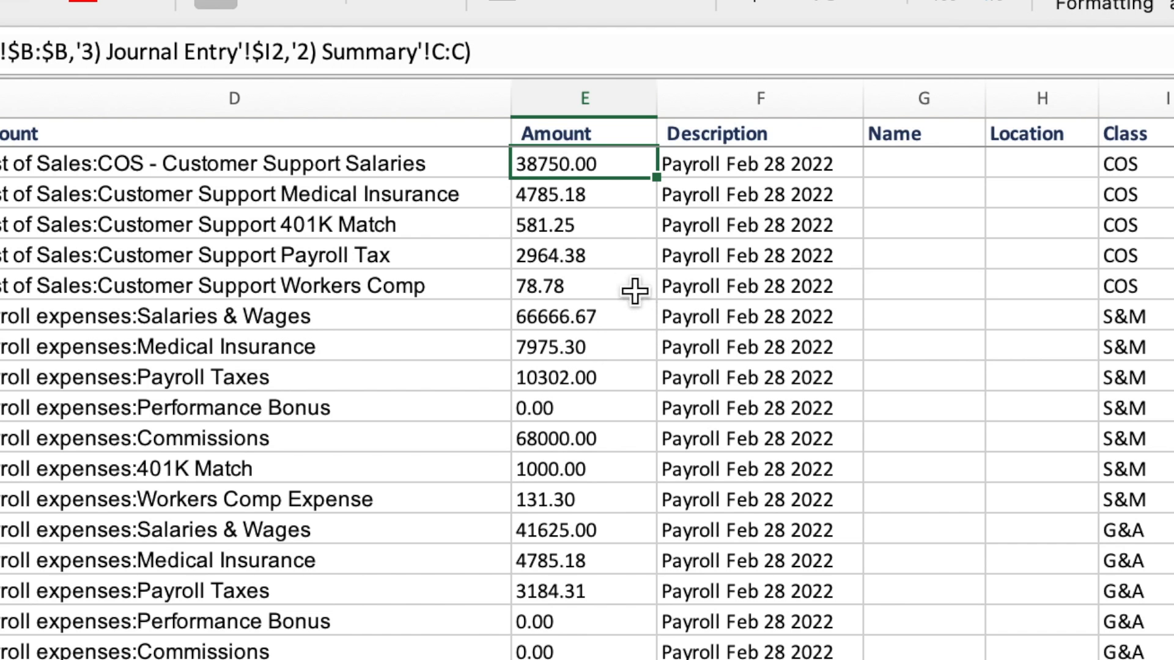
Compare the Summary column references in the Amount formulas of the Cost of Sales salaries, medical insurance and 401K match lines
click(816, 169)
click(572, 188)
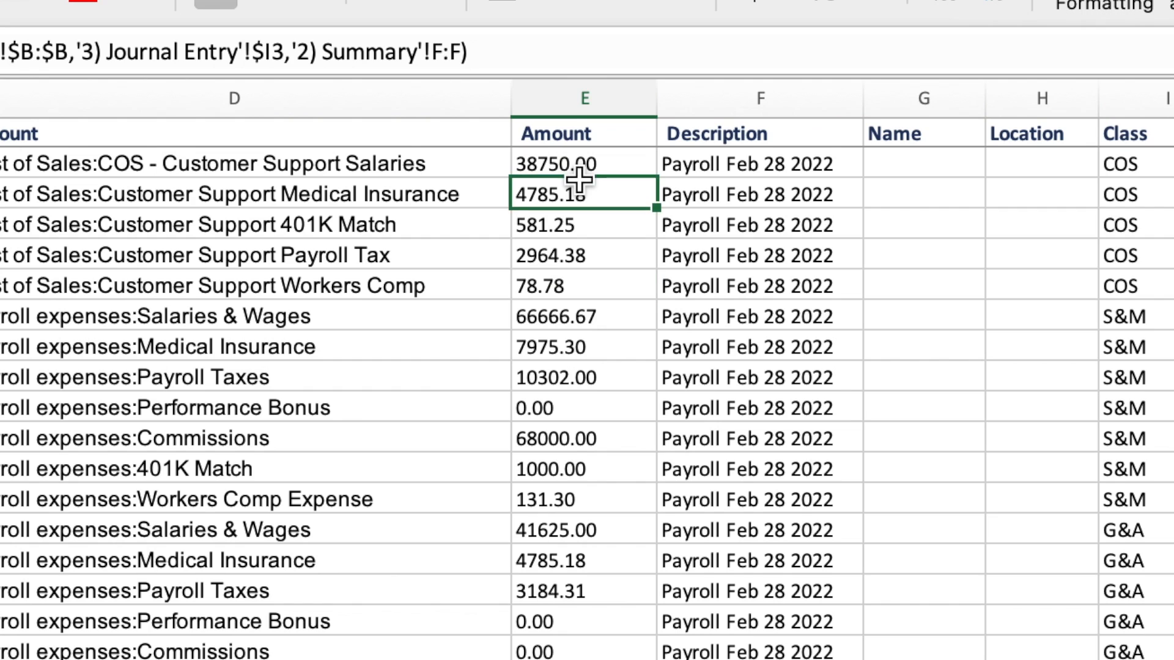
click(554, 166)
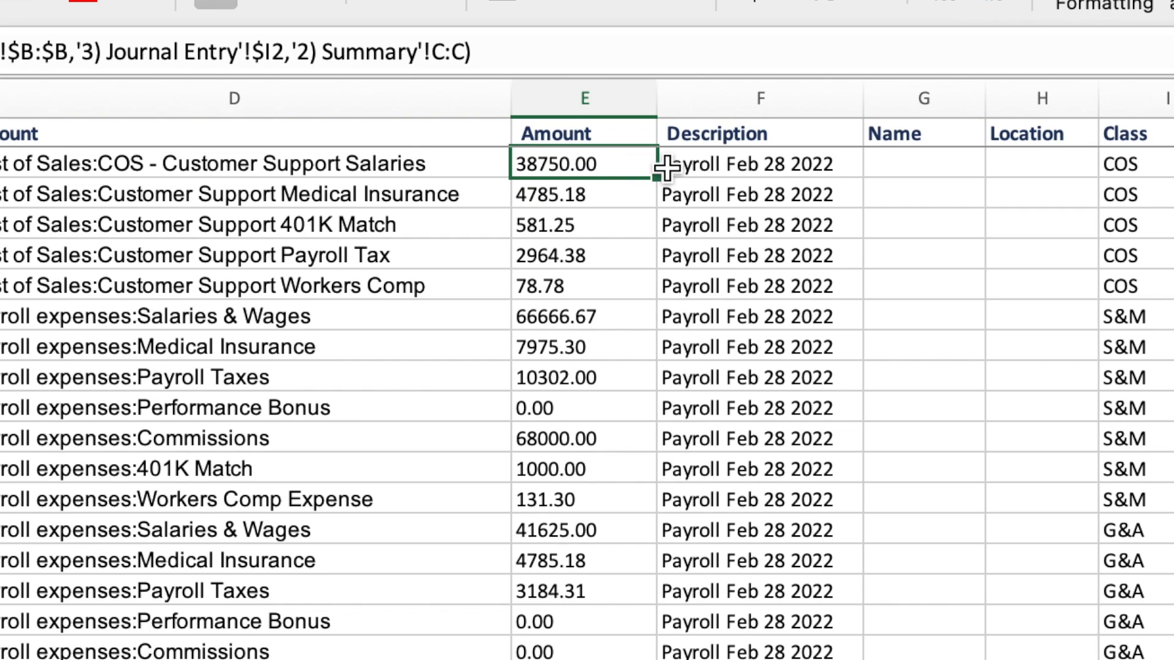
click(517, 228)
Check the Description entries on the Cost of Sales lines and the first S&M line of the journal entry
click(724, 176)
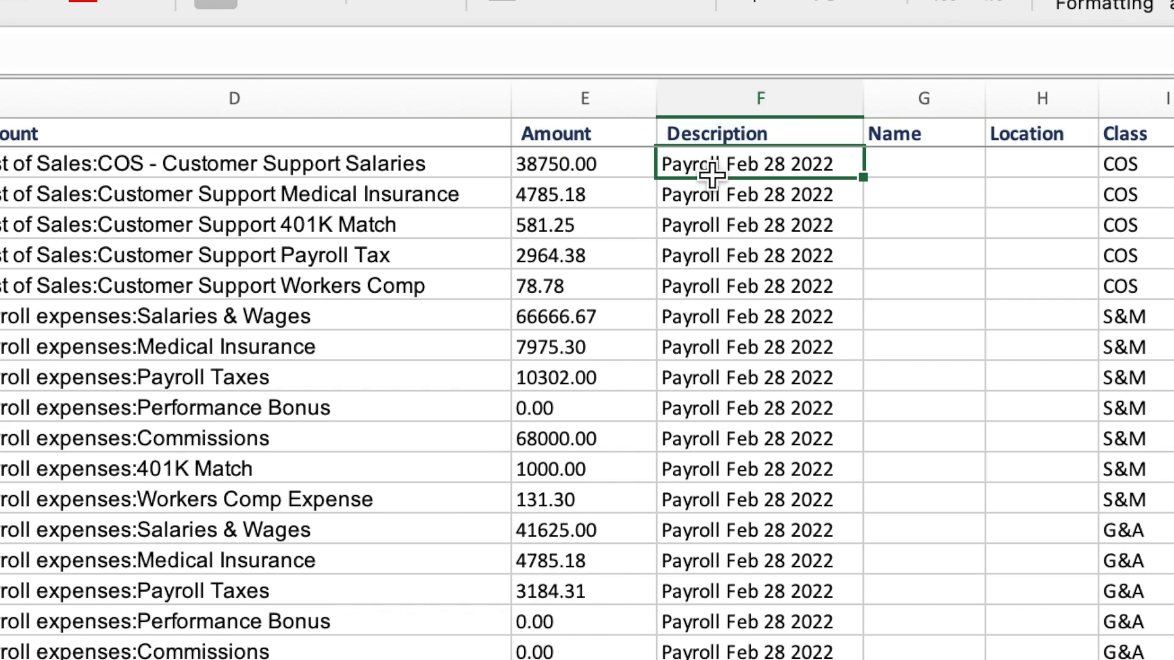
click(780, 219)
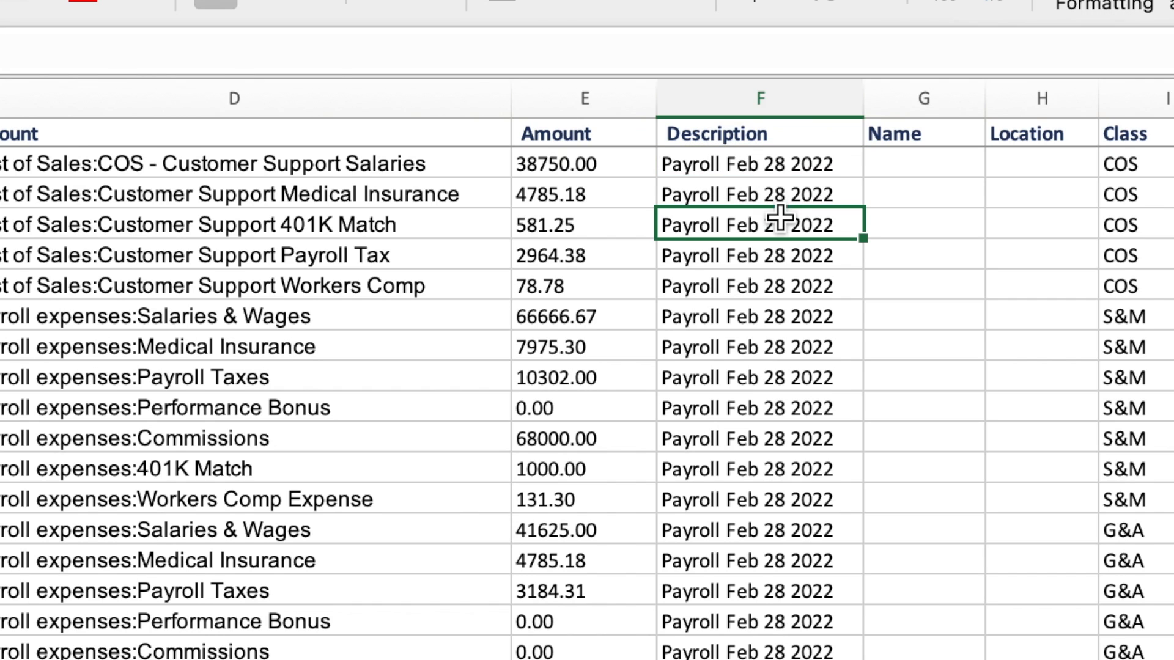
click(756, 321)
click(745, 171)
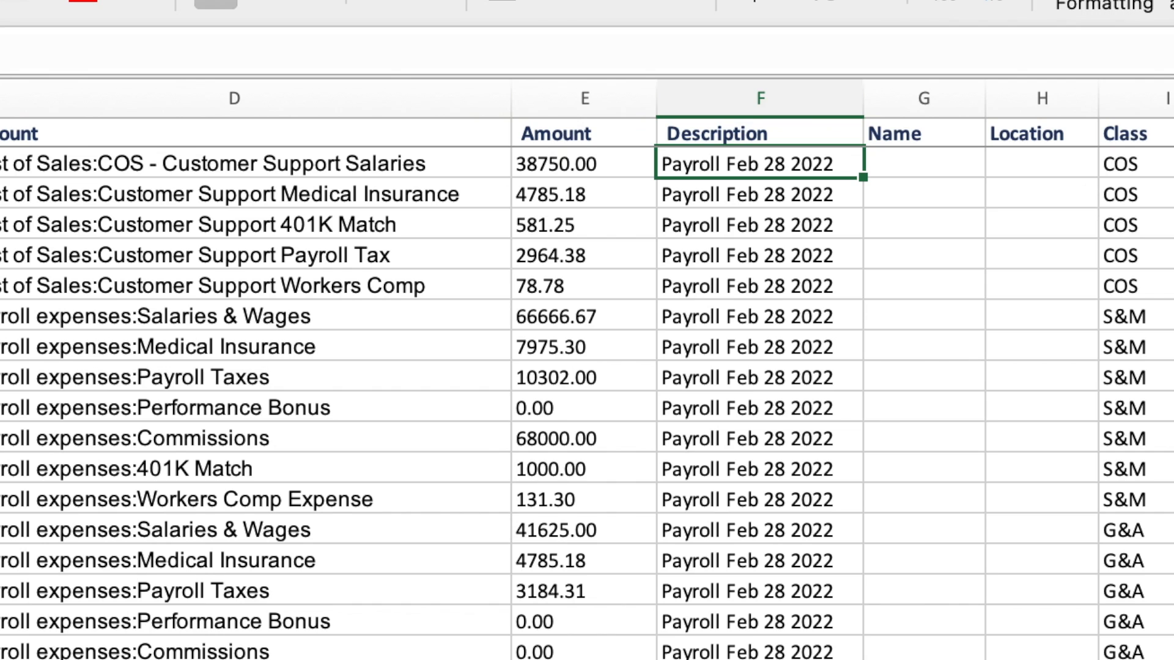
Review the first journal line's Class and Is Adjustment values, along with its Currency Code, Location and Name fields
click(1155, 165)
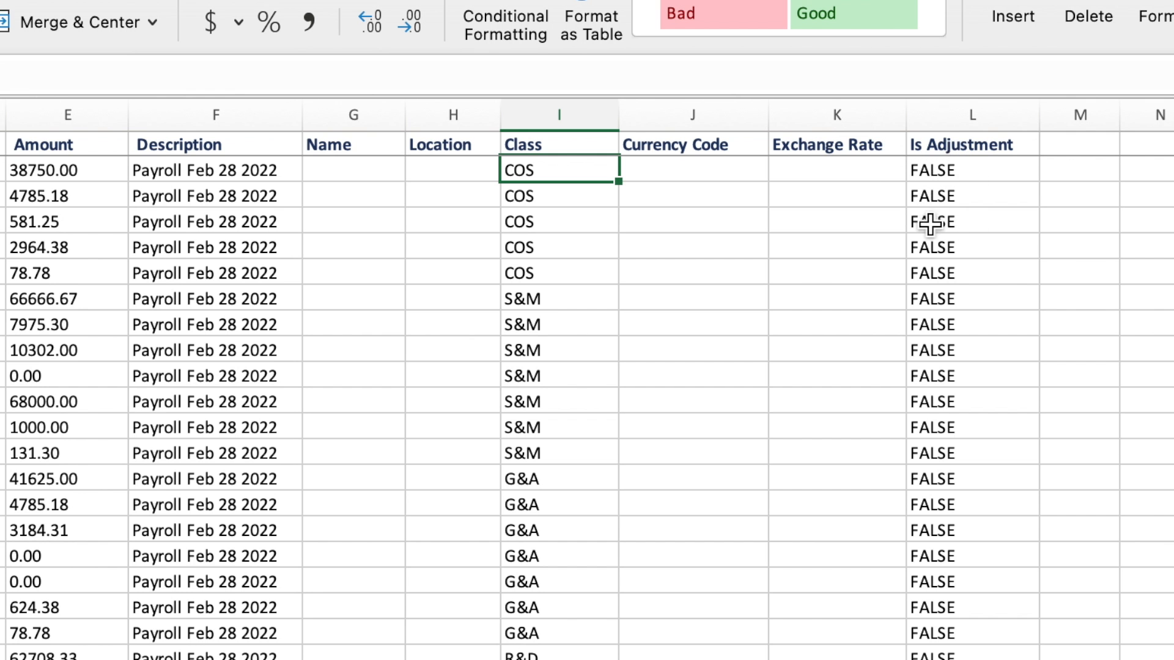
click(939, 189)
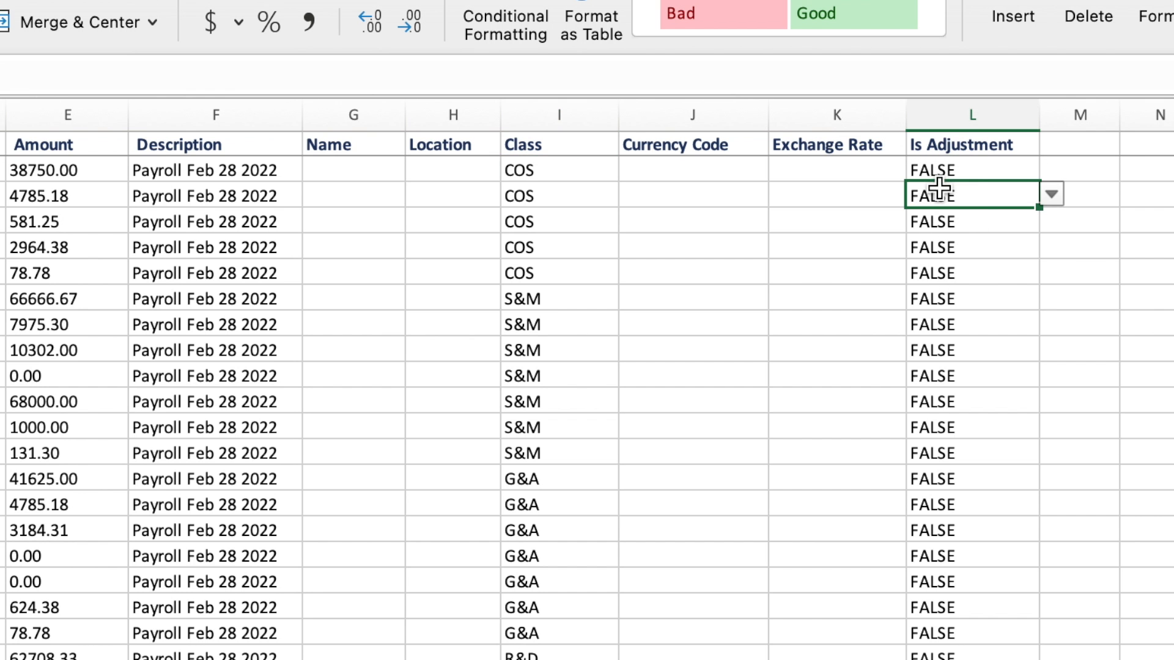
click(954, 168)
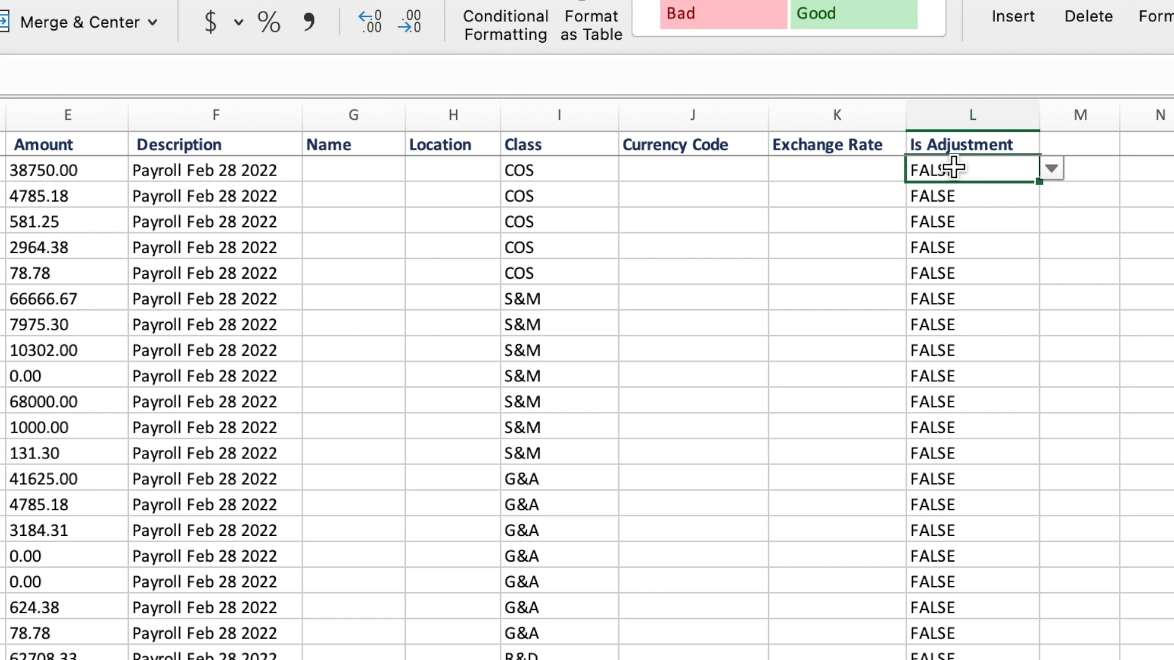
click(718, 170)
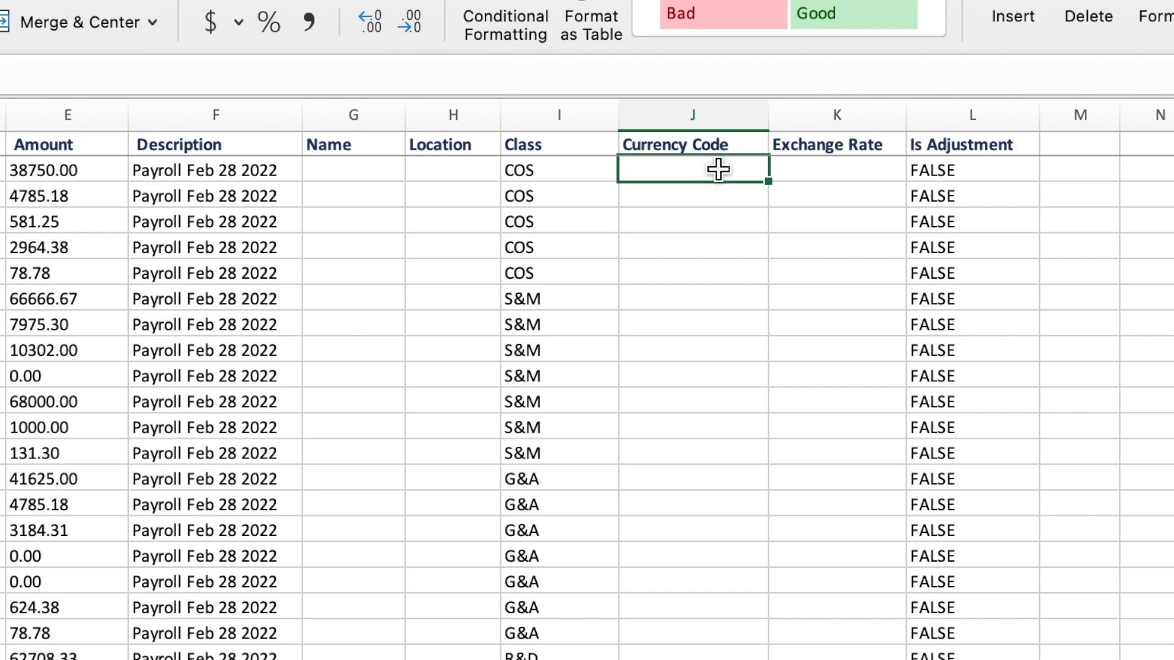
click(438, 169)
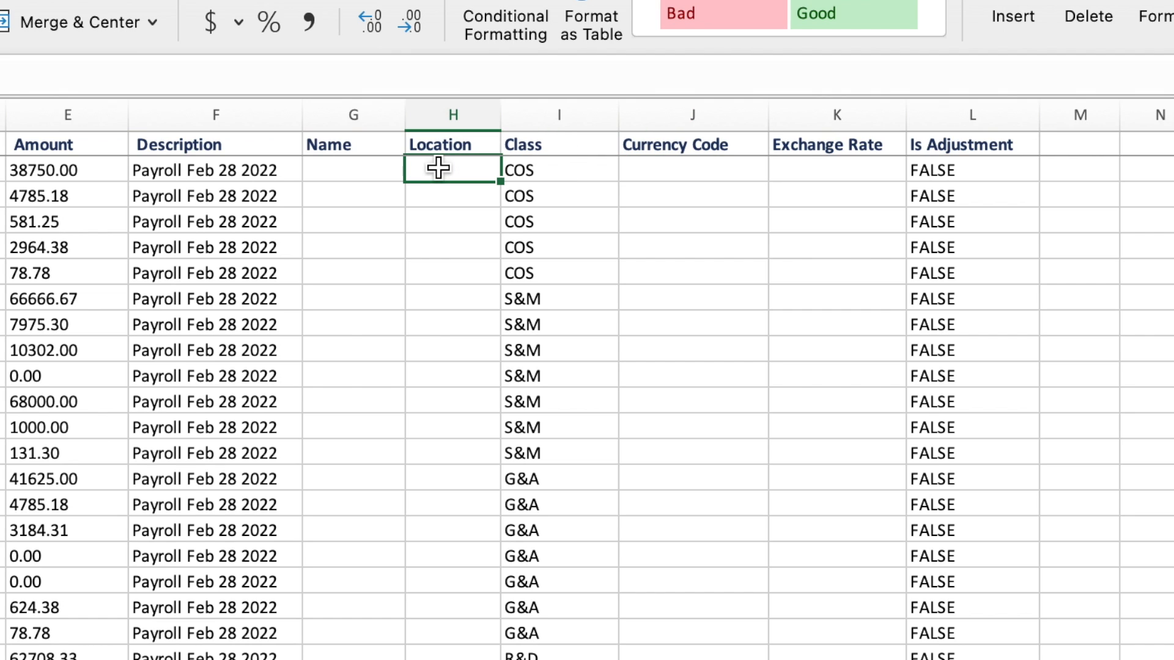
click(337, 176)
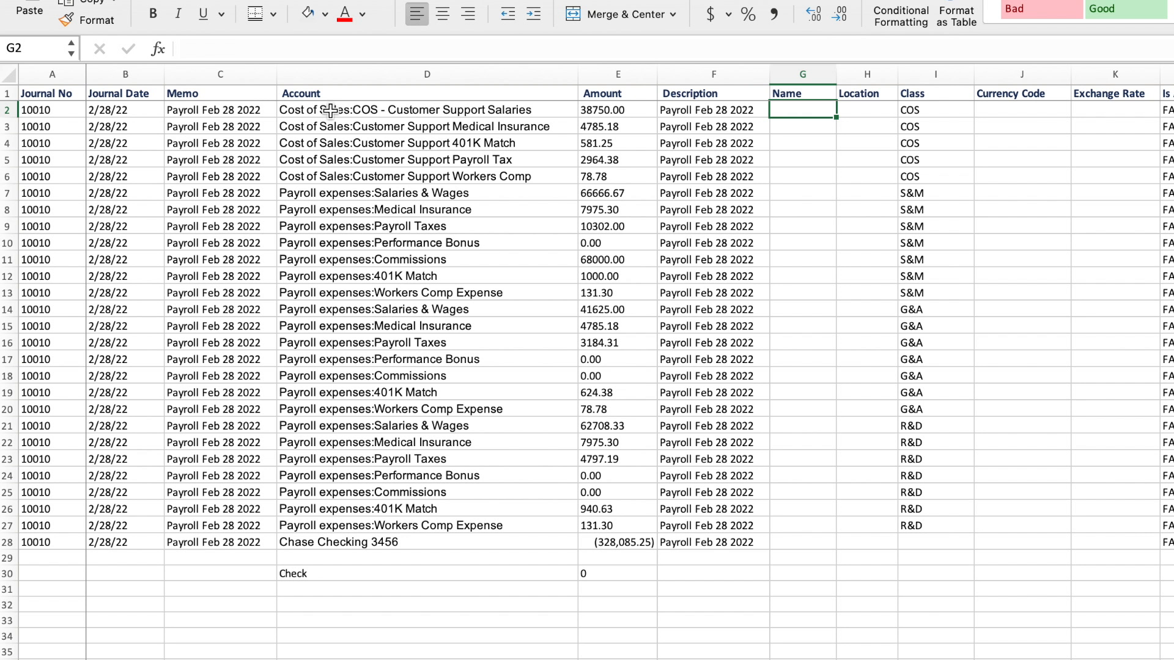
Highlight the journal entry's expense accounts and examine the account and amount of the balancing Chase Checking line
drag(379, 110, 574, 274)
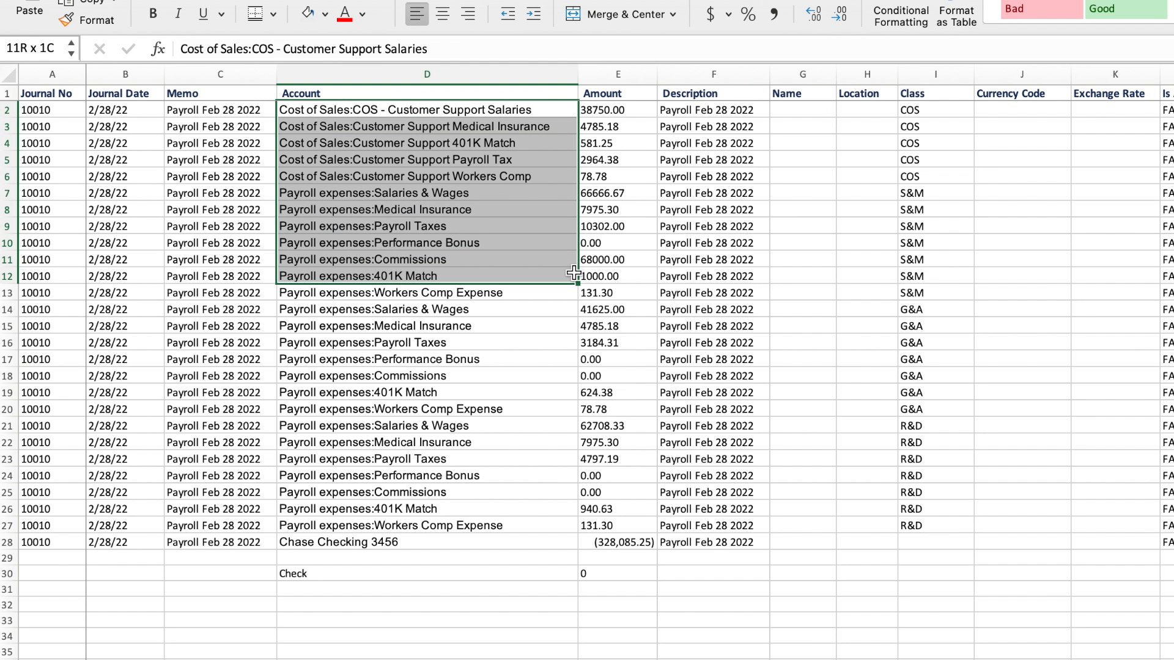
click(530, 410)
click(378, 546)
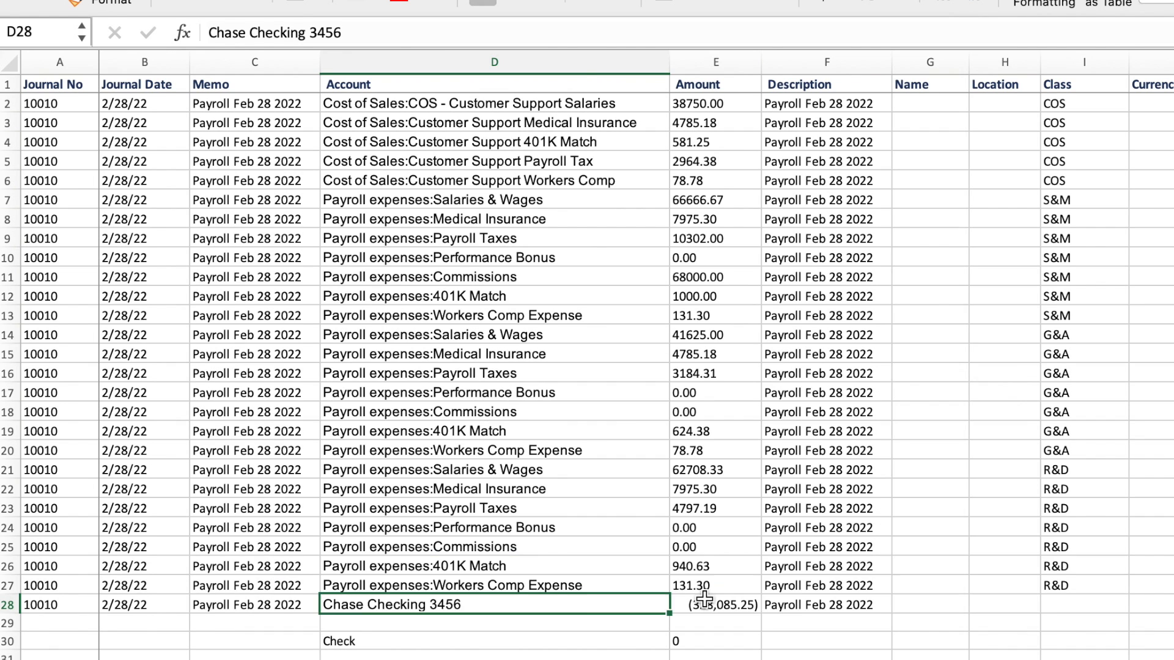
click(704, 602)
Highlight the Amount column from E2 to E28 and inspect the SUM(E2:E29) formula behind the Check cell
drag(720, 105, 710, 603)
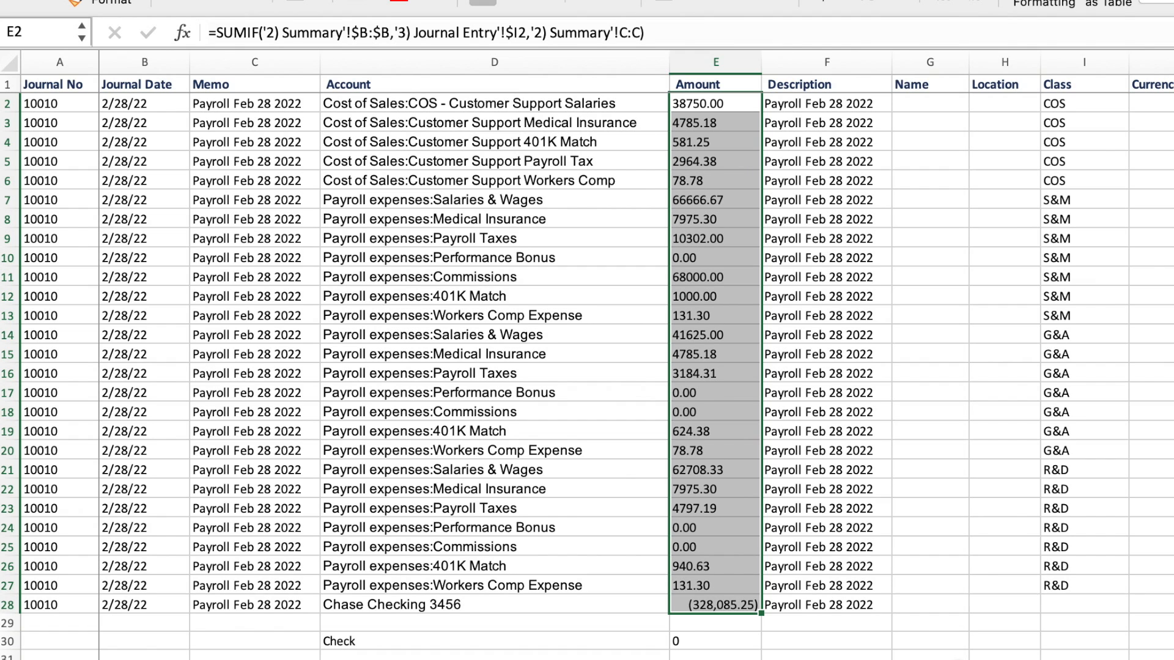
click(558, 566)
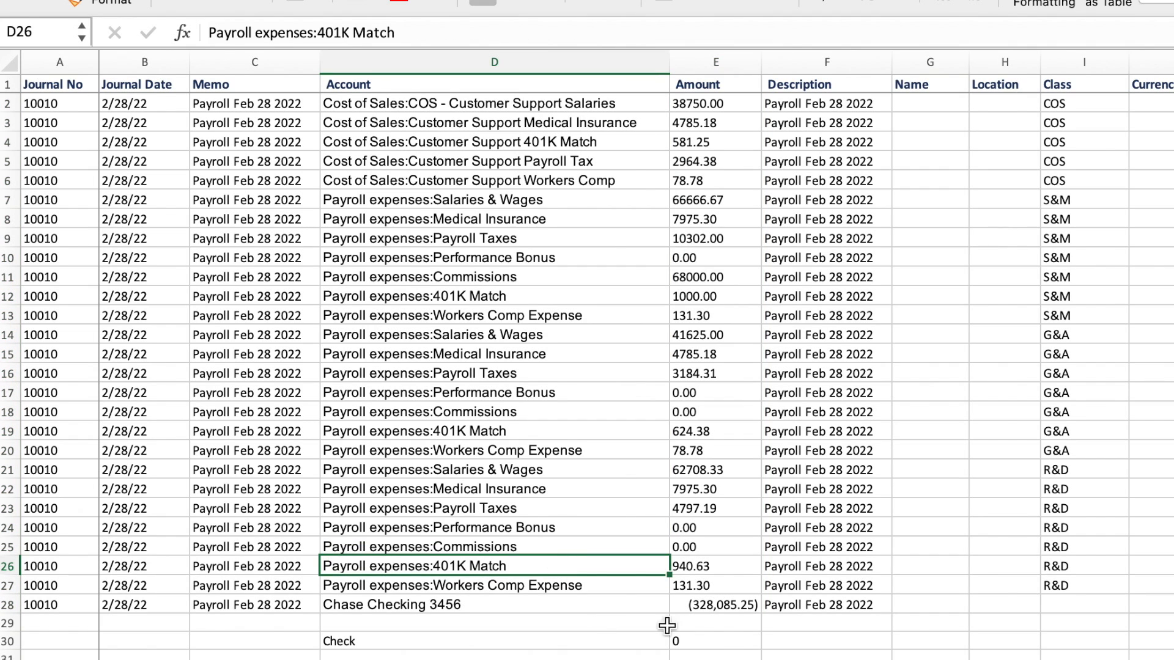
click(722, 641)
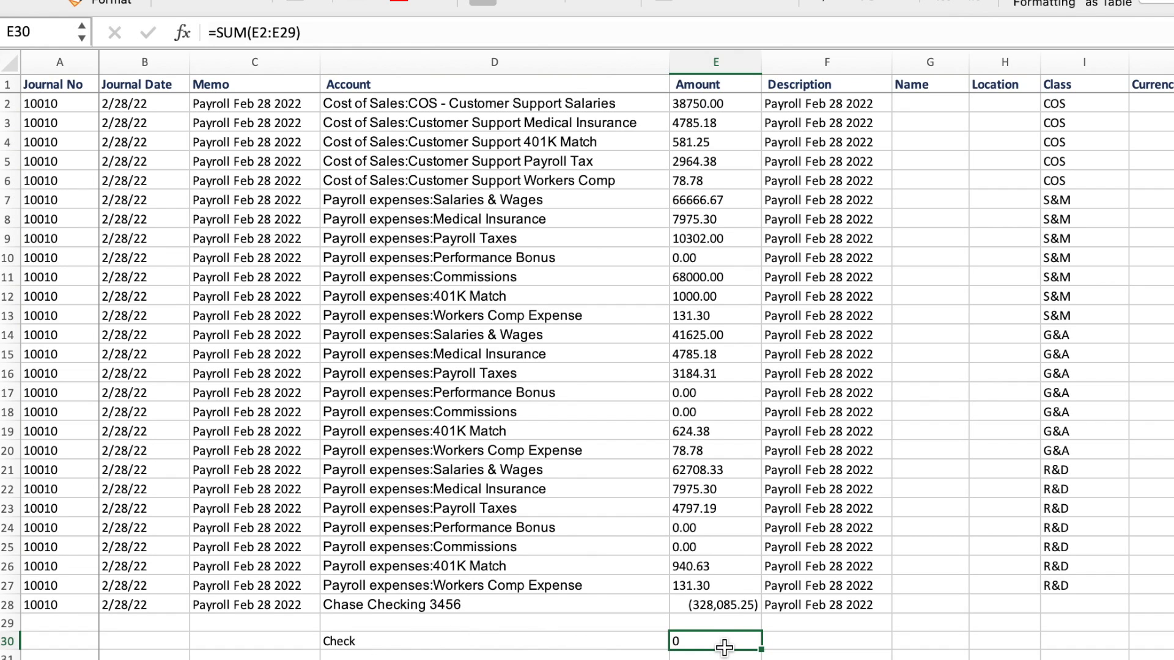
double_click(723, 643)
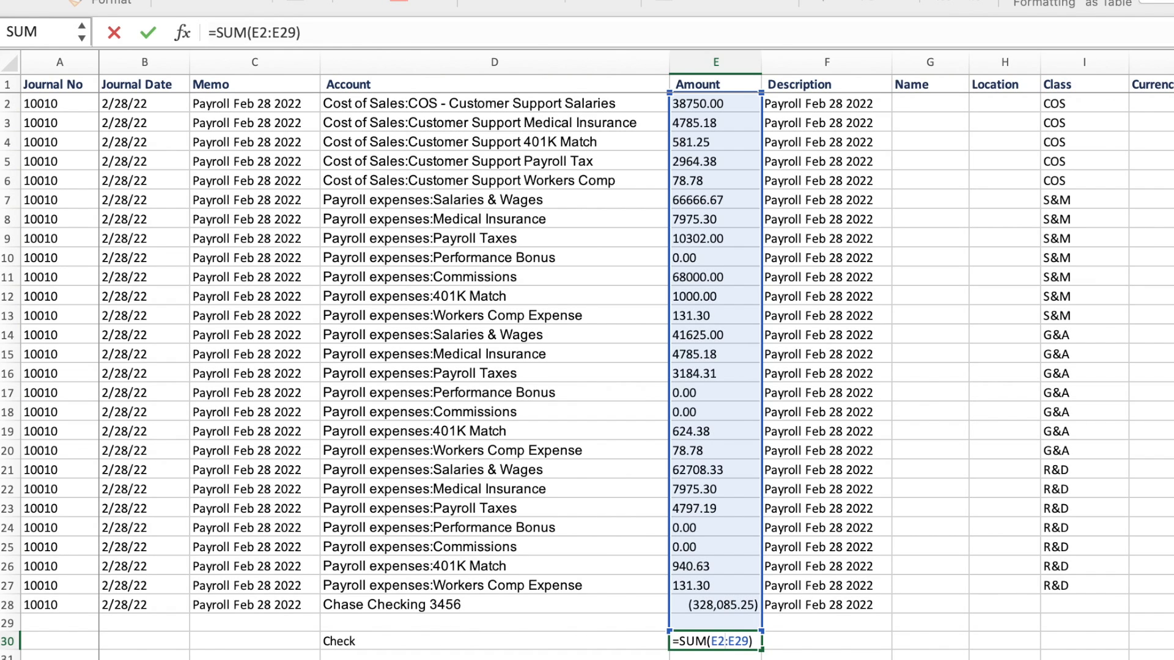
key(Return)
key(Return)
key(Return)
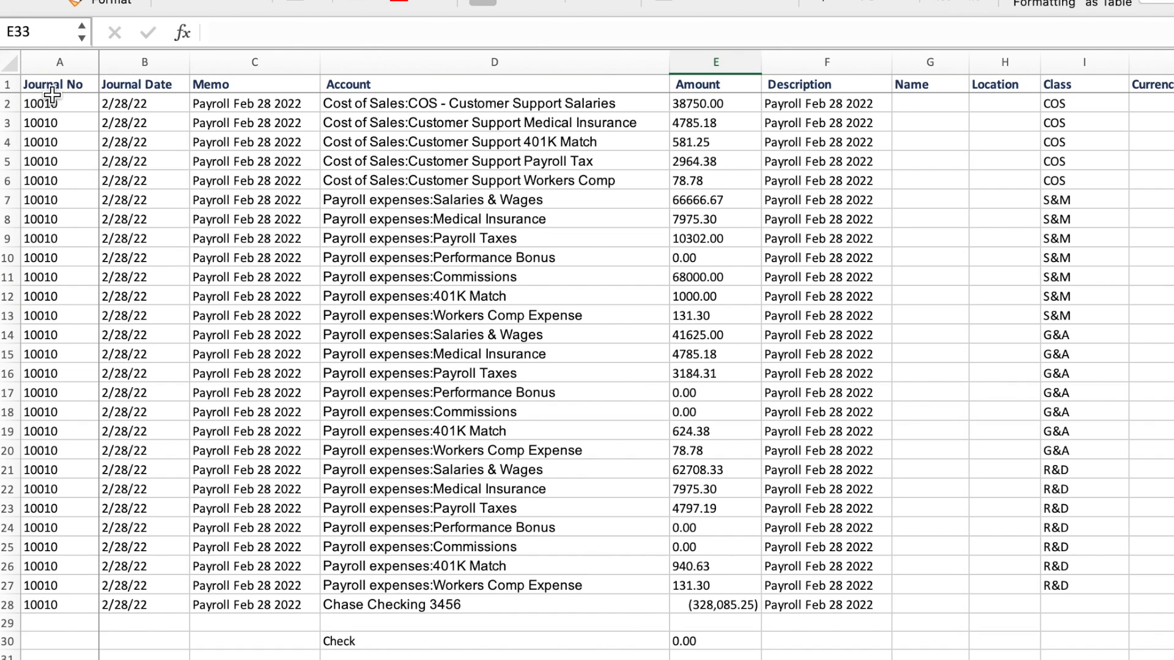
Copy the journal entry table from the headers through row 28 and paste it as values at A1 of a blank workbook
drag(53, 90, 1140, 605)
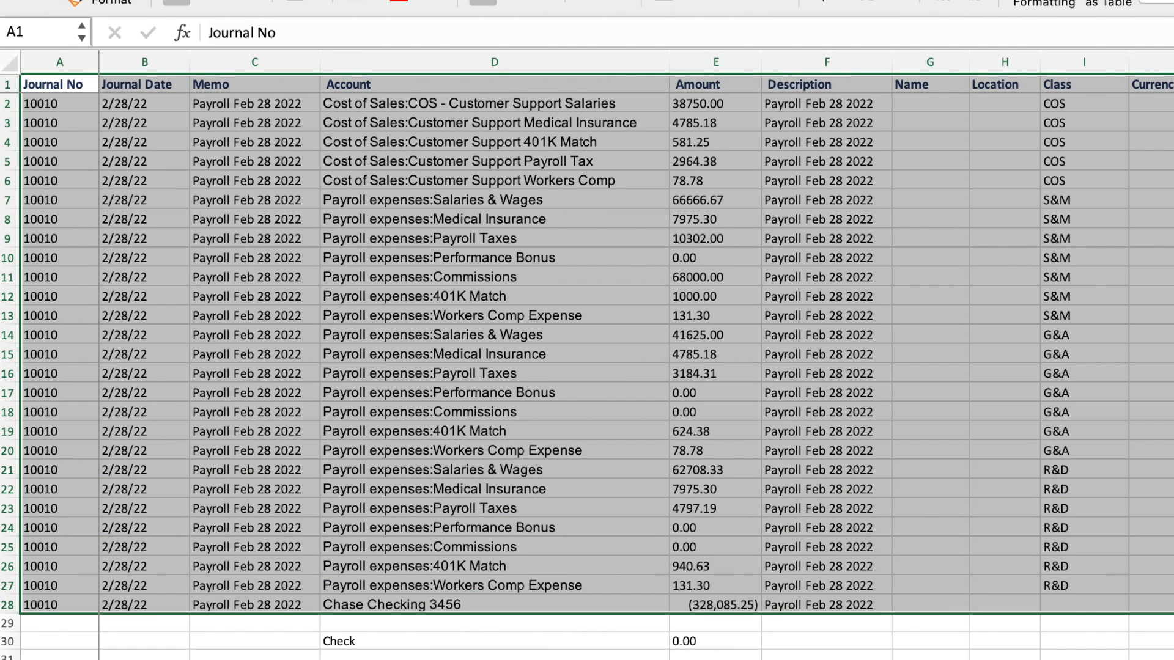
key(super+c)
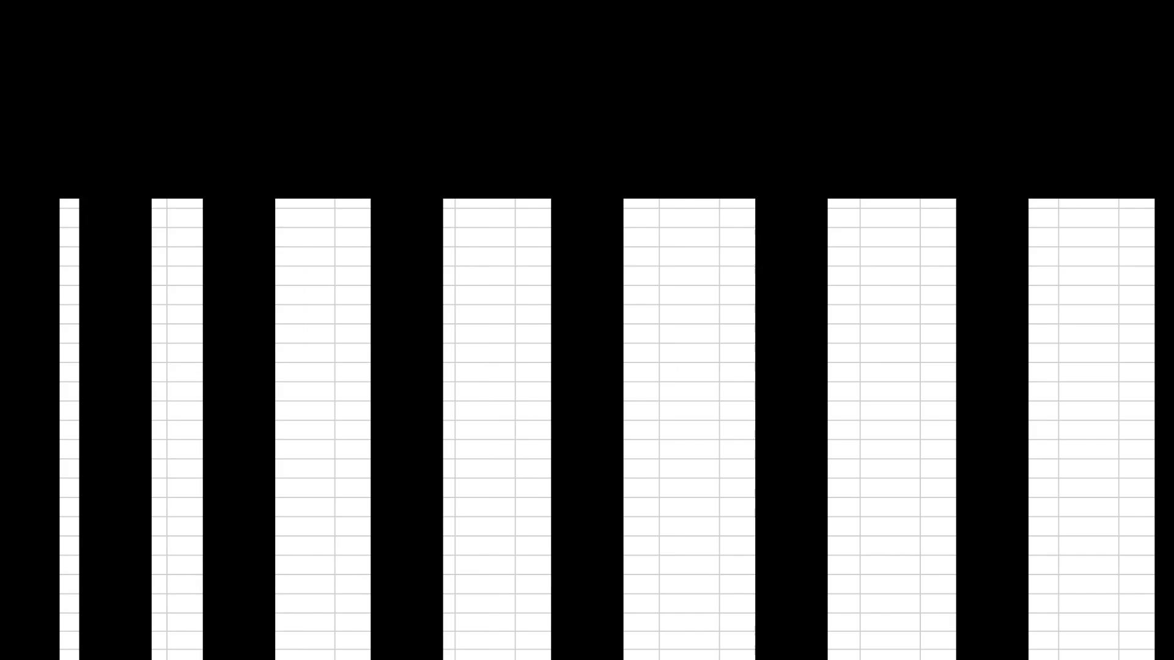
key(ctrl+super+v)
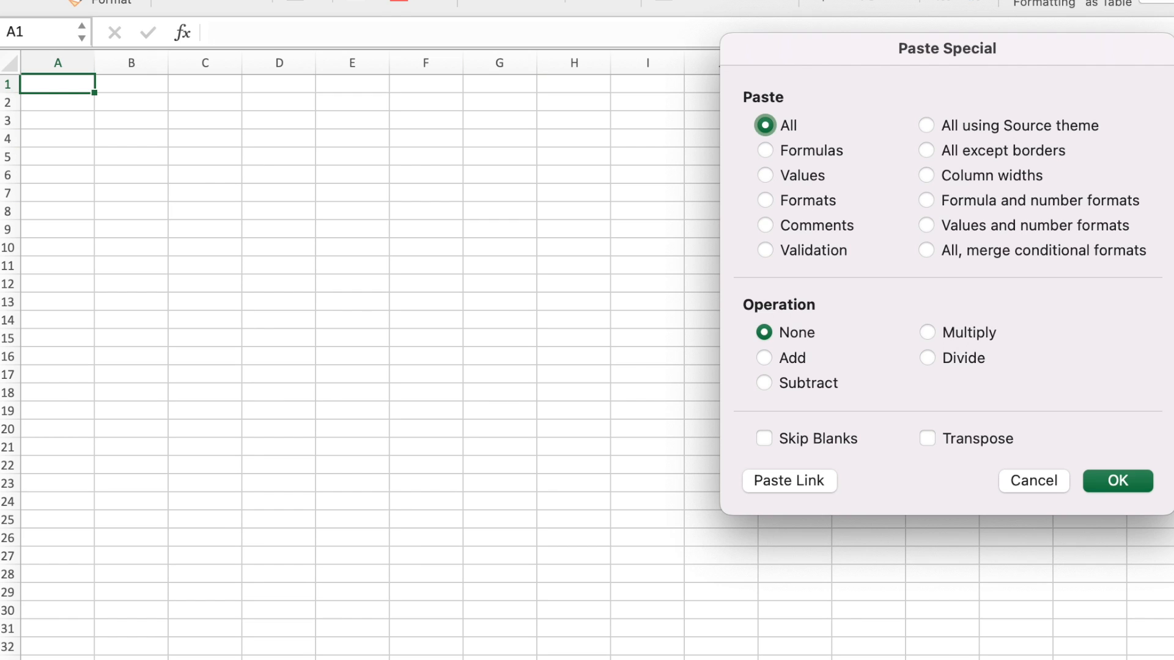
click(764, 175)
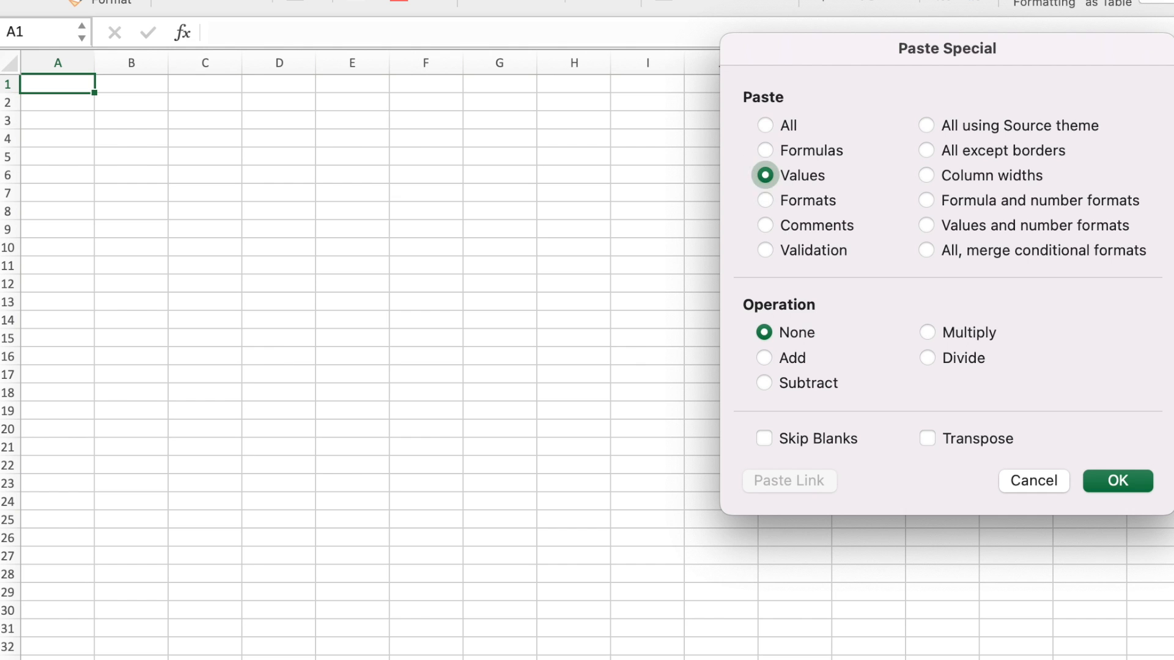
key(Return)
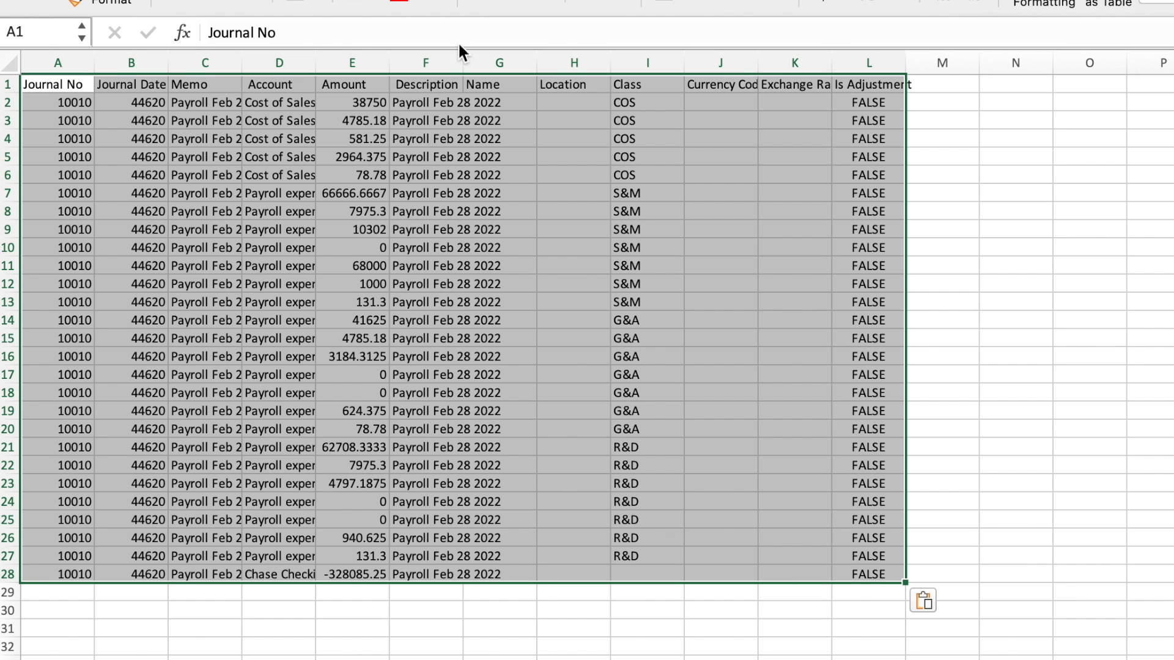
click(387, 392)
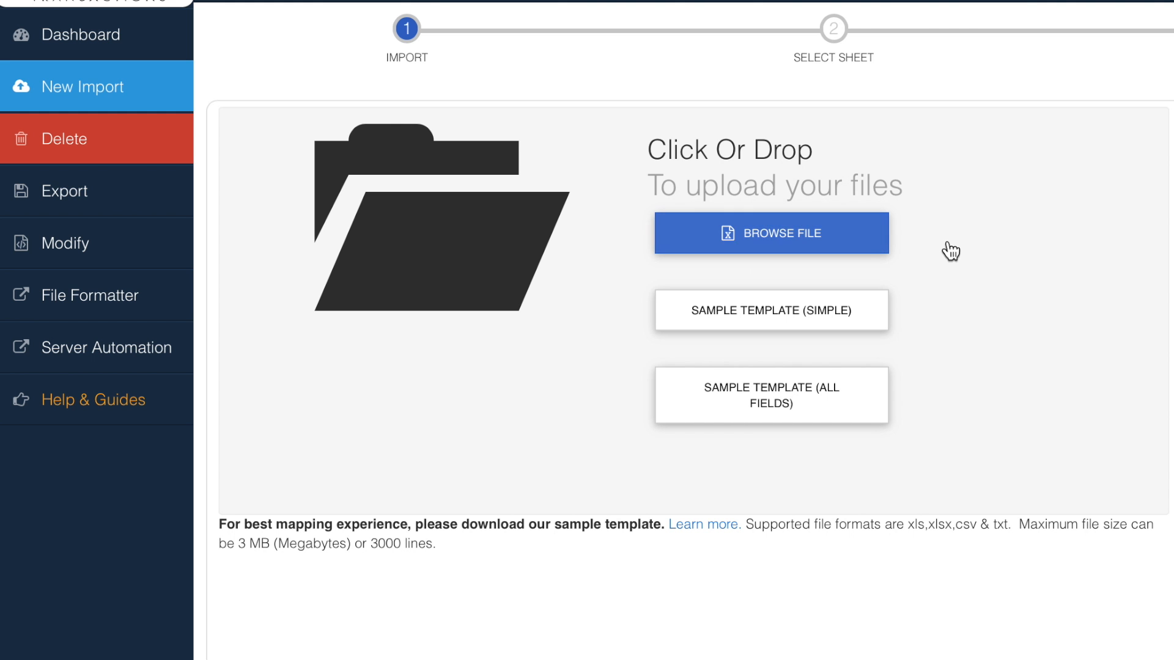
In SaasAnt Transactions, upload Feb 28 2022 Payroll JE.xlsx as a new import and continue to the sheet selection
click(793, 245)
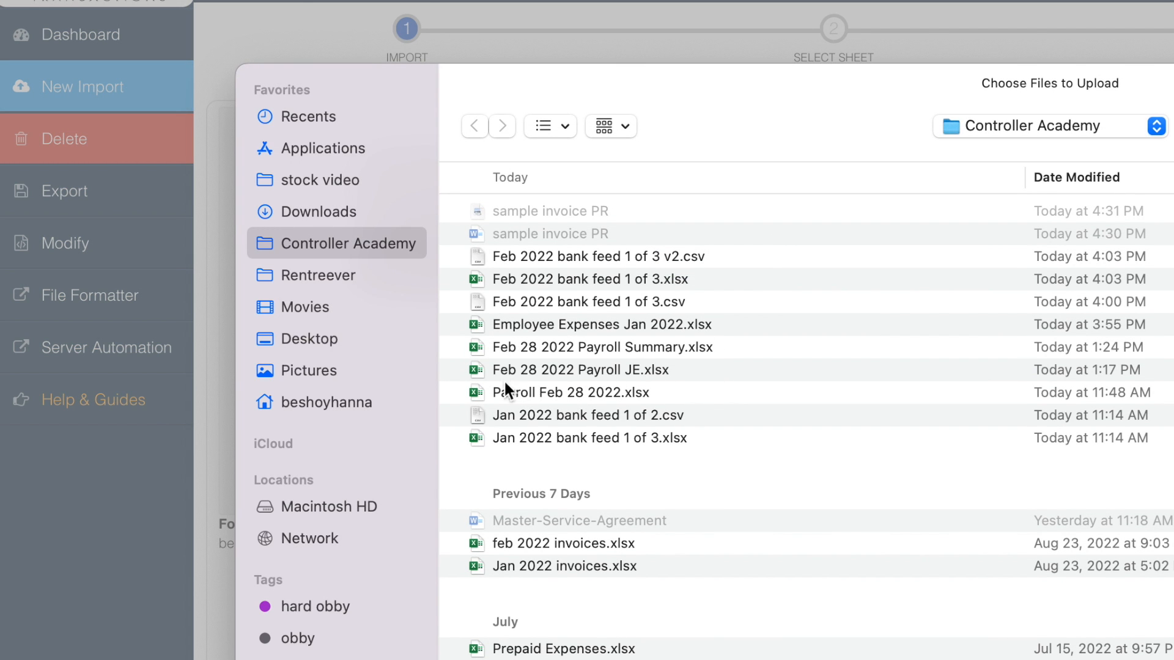
click(568, 369)
key(Return)
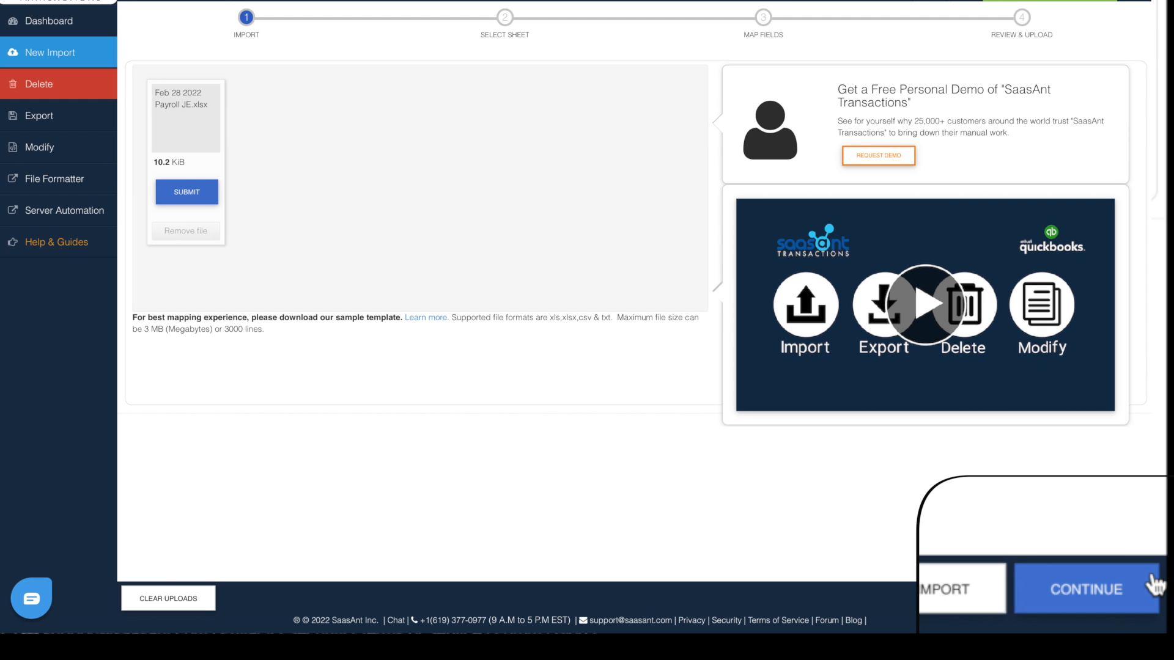
click(1109, 599)
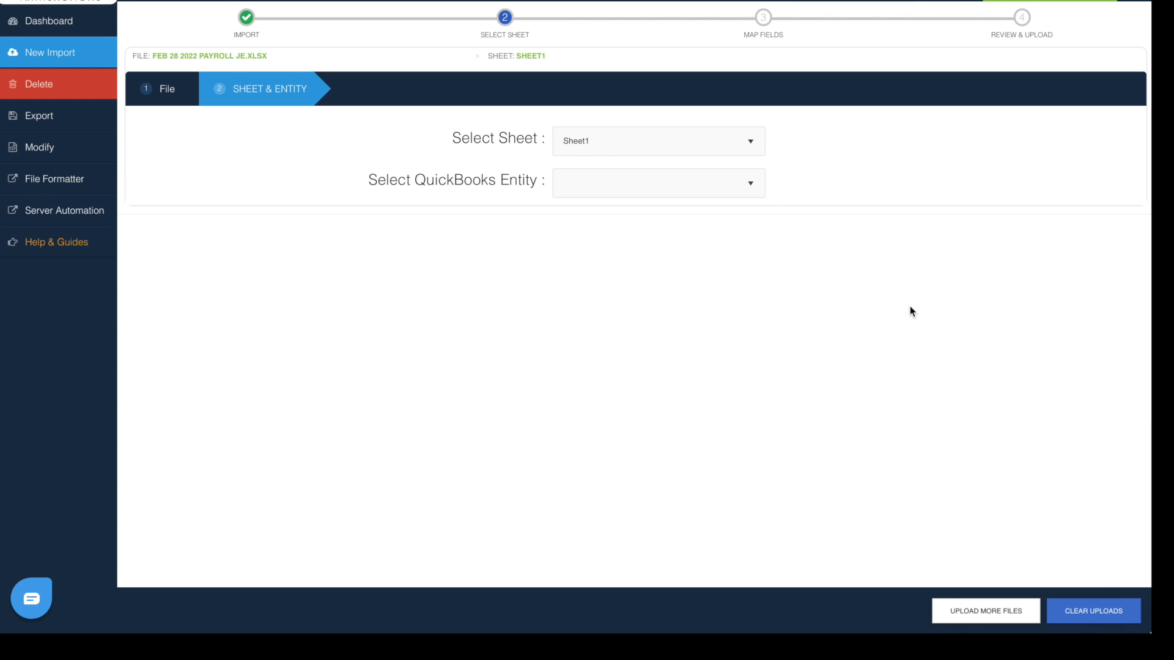
Keep Sheet1 as the sheet to import and choose Journal Entries as the QuickBooks entity
click(593, 149)
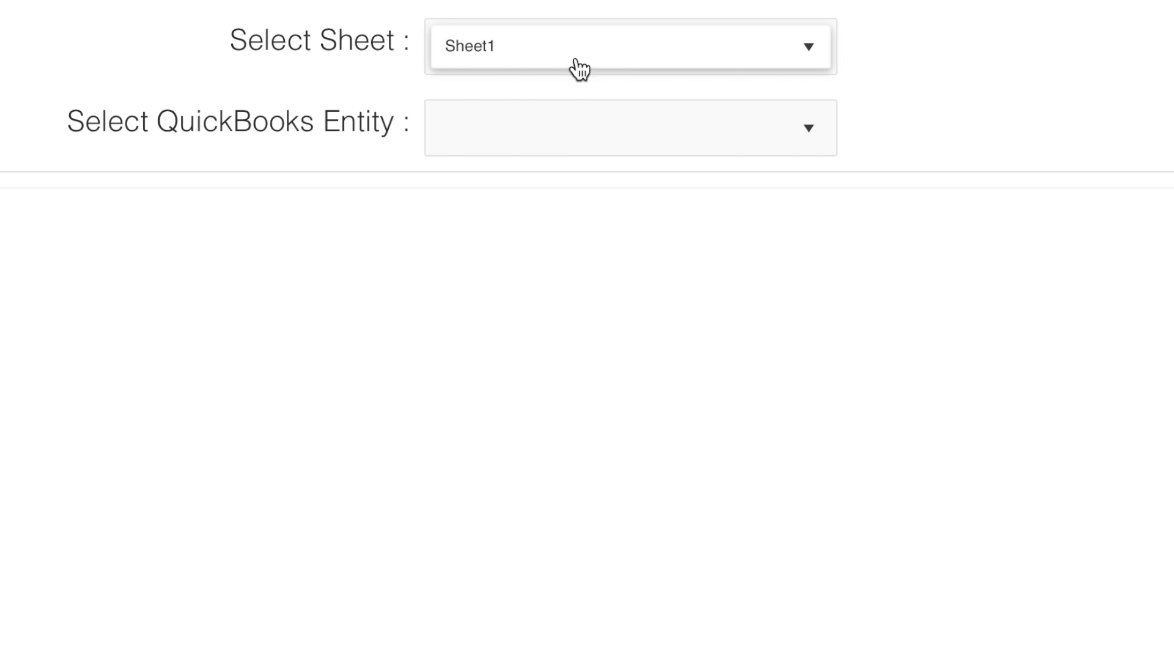
click(791, 130)
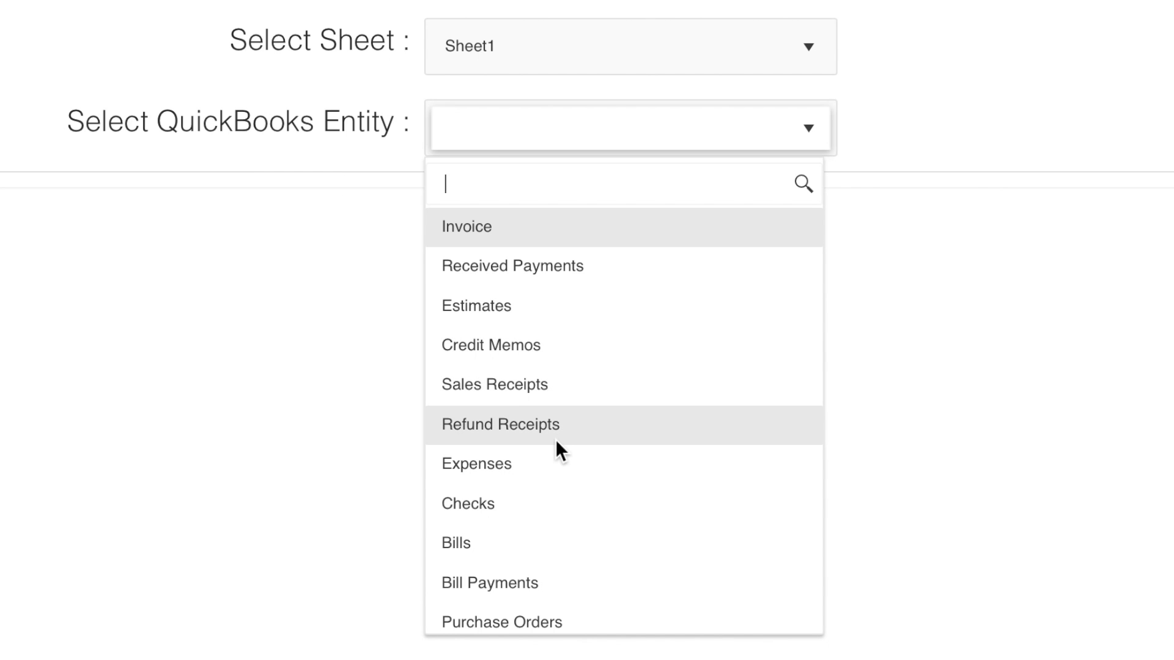
scroll(553, 404, down, 7)
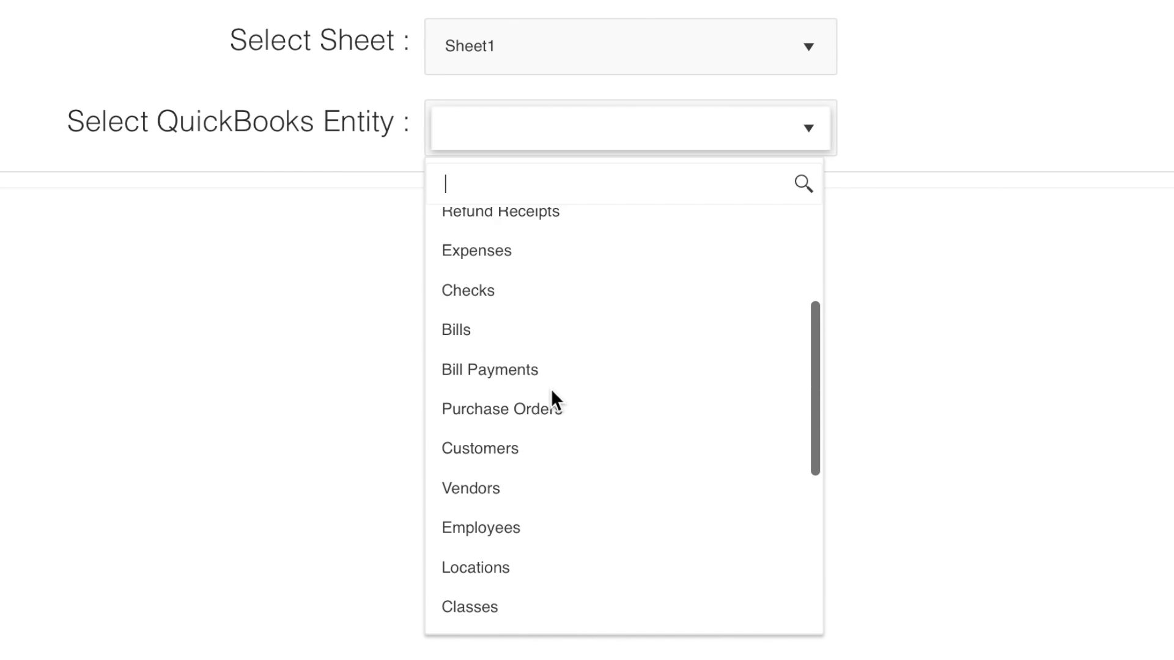
scroll(551, 391, down, 3)
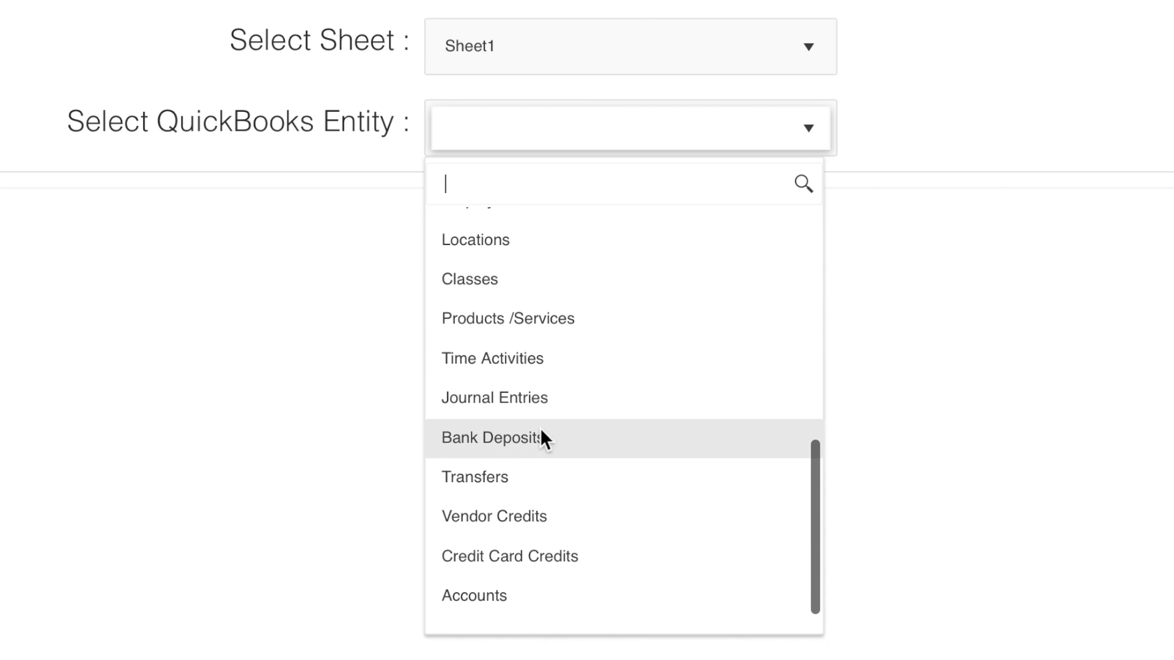
click(526, 397)
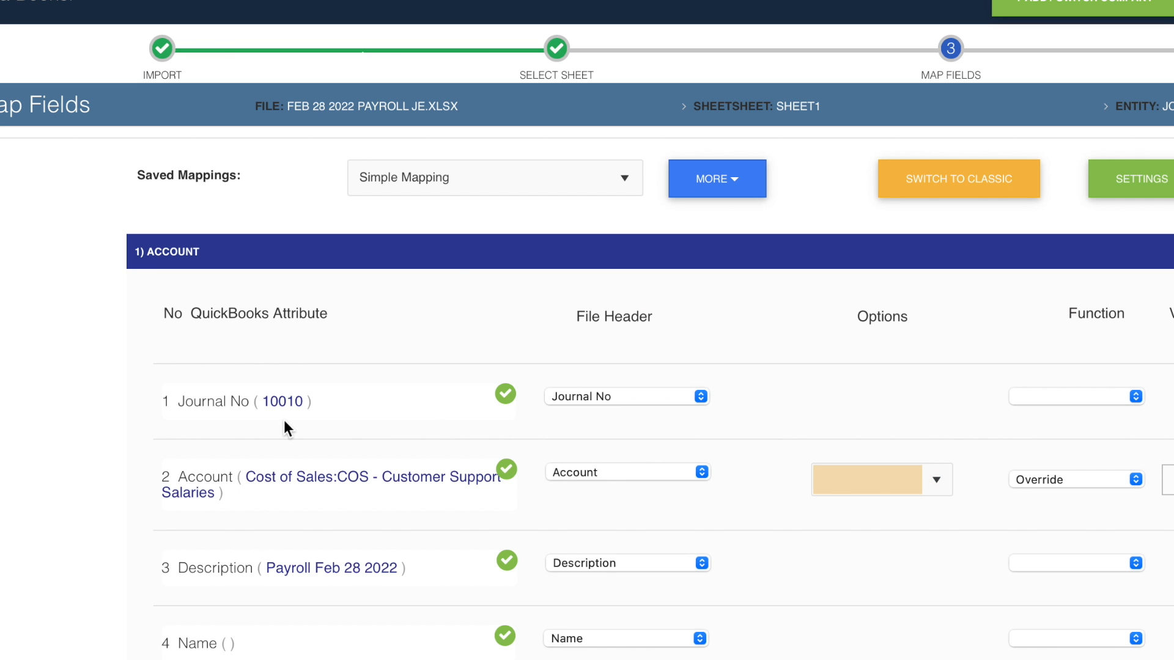
Switch to QuickBooks and open the Profit and Loss report from the favorite reports
mouse_move(226, 420)
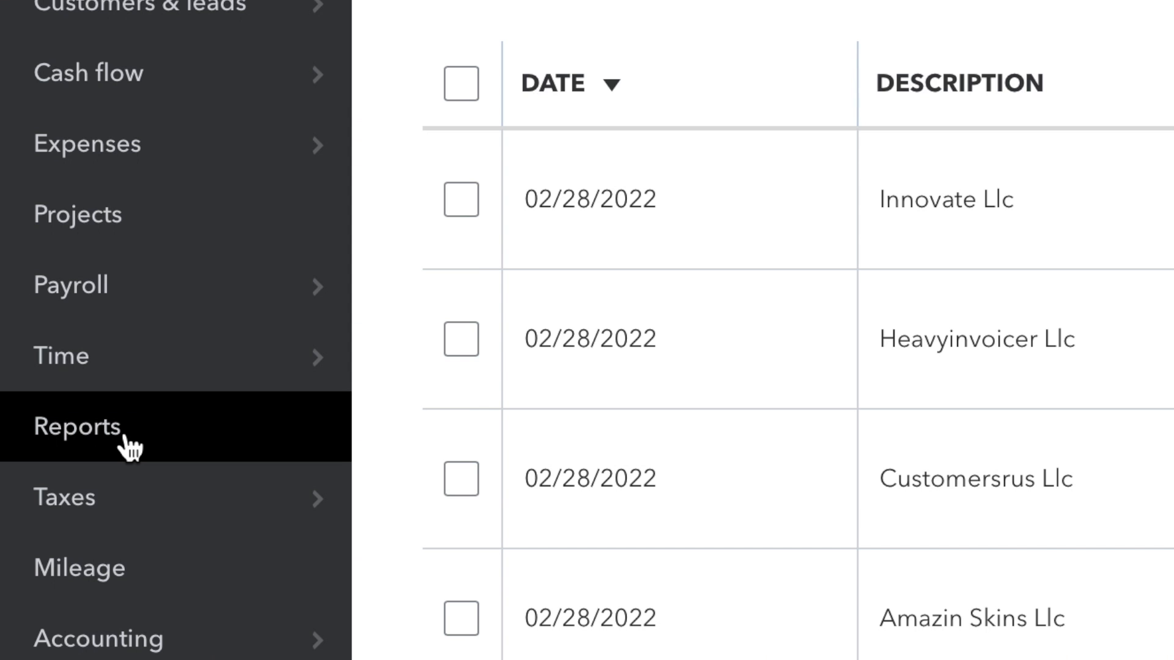
click(125, 439)
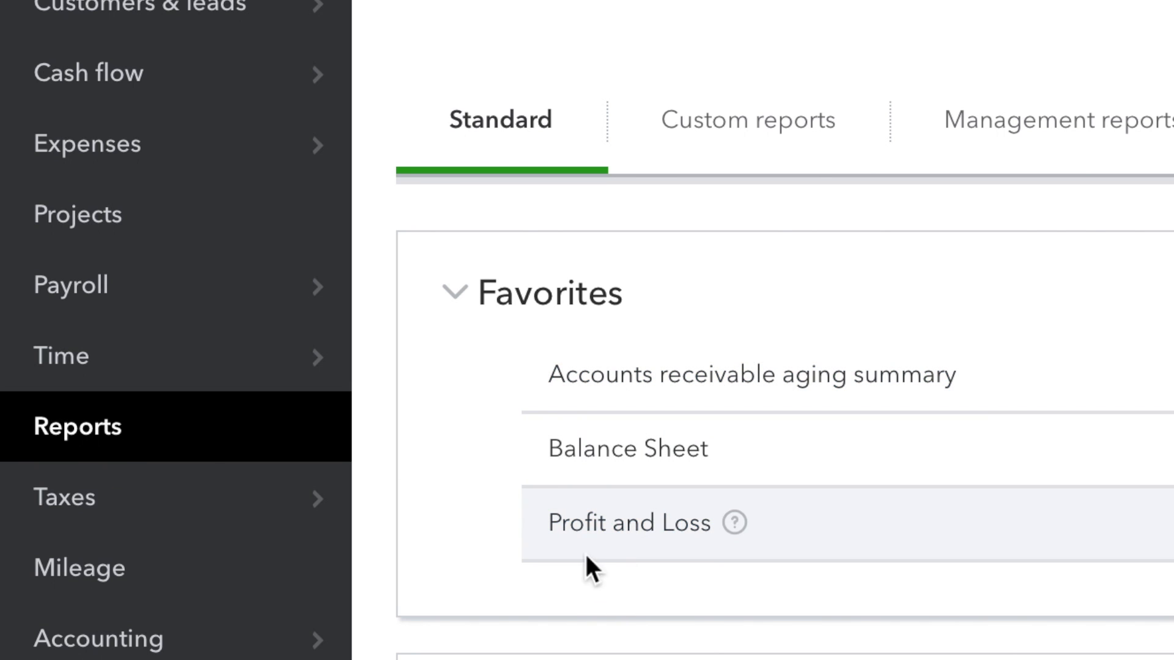
click(625, 527)
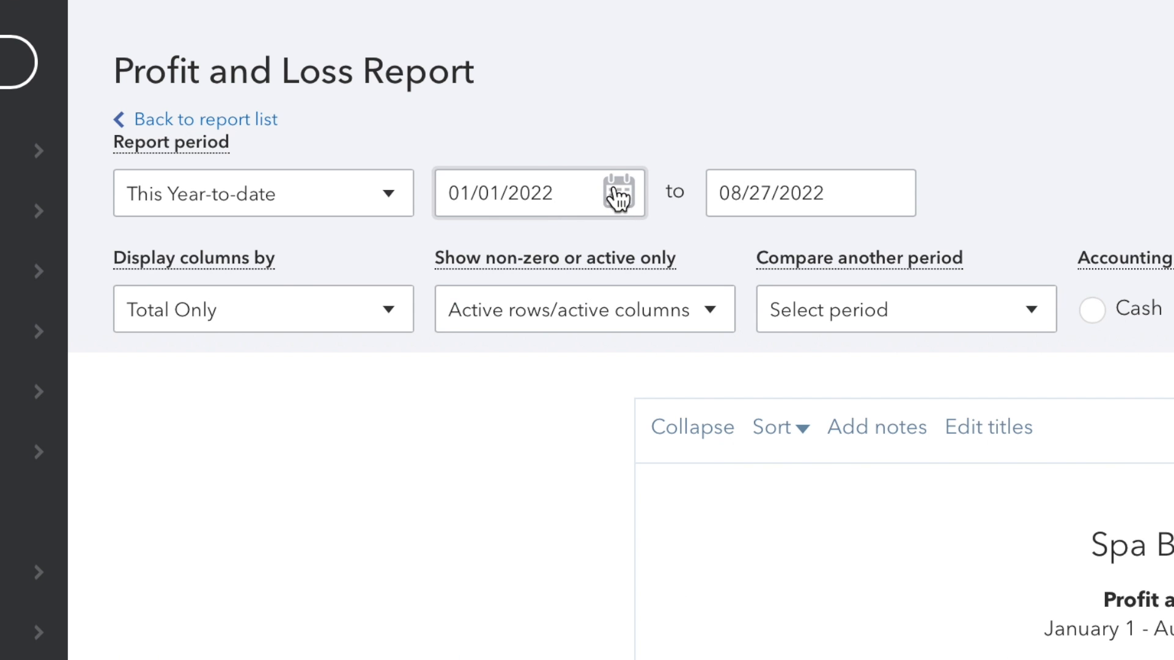
Set the Profit and Loss report period to 02/01/2022 through 02/28/2022 and run the report
click(618, 196)
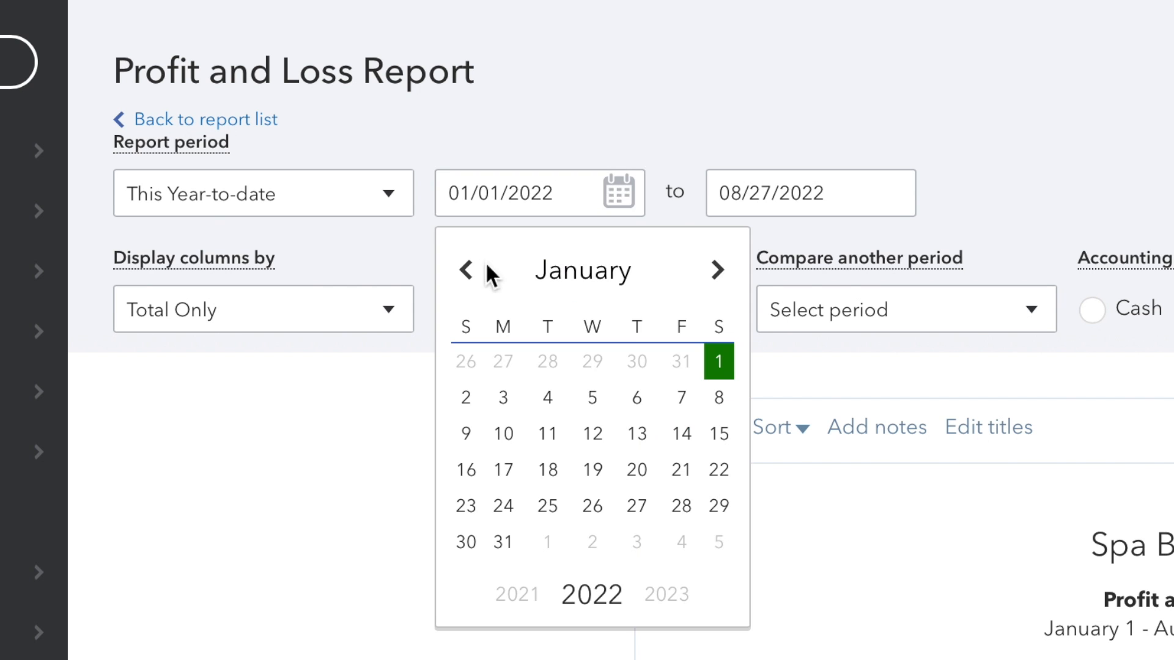
click(714, 272)
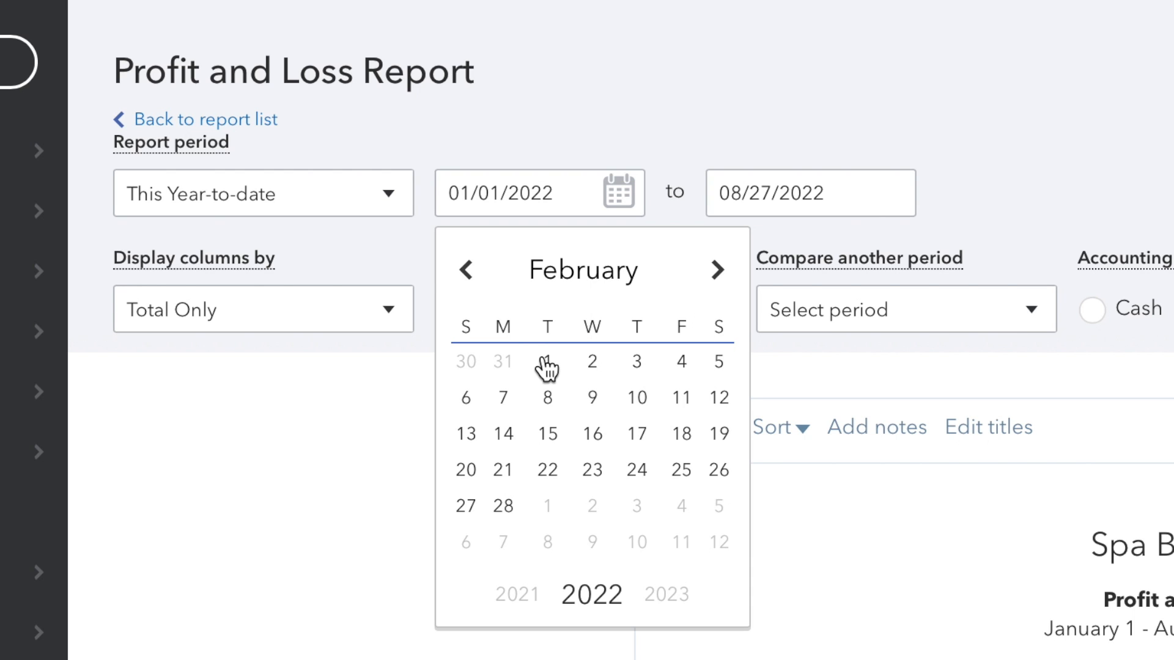
click(546, 365)
click(891, 196)
click(740, 271)
click(739, 270)
click(740, 271)
click(740, 271)
click(739, 271)
click(740, 271)
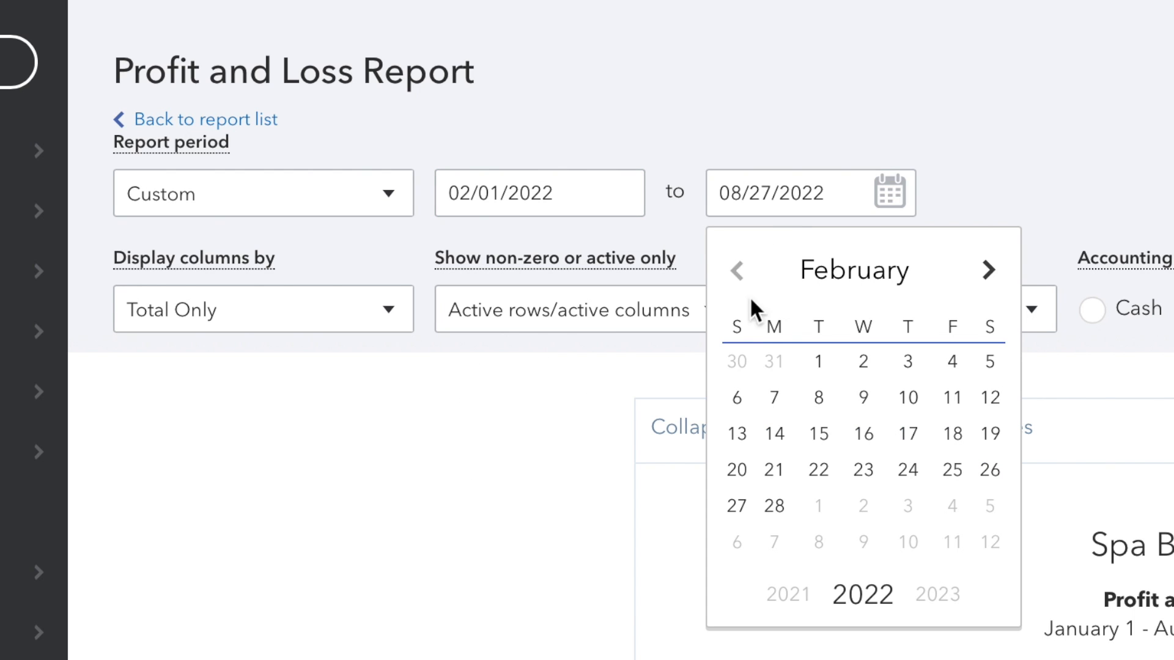
click(775, 507)
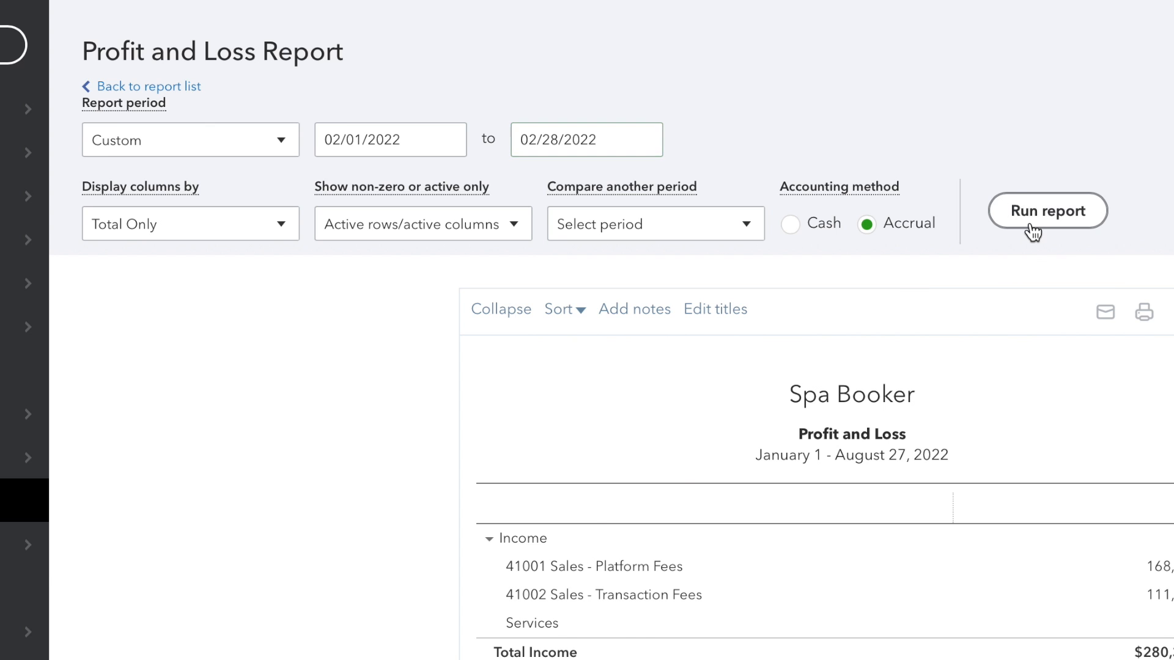
click(1030, 226)
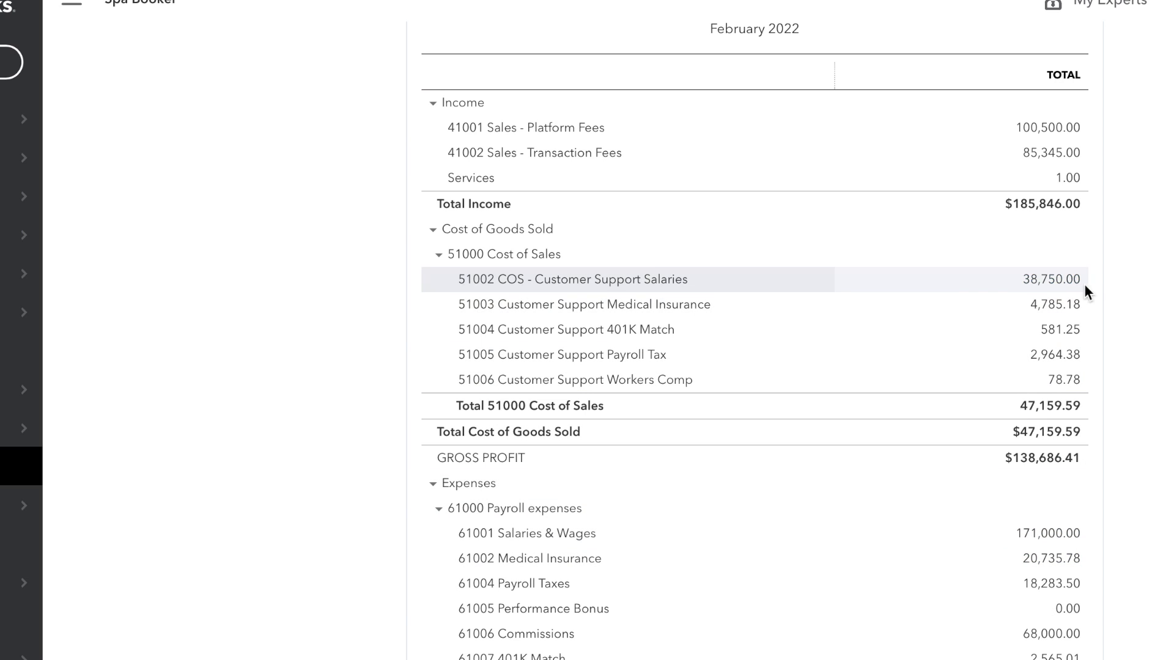
Drill down from the COS - Customer Support Salaries amount to its journal entry and review all lines through Chase Checking
click(1051, 280)
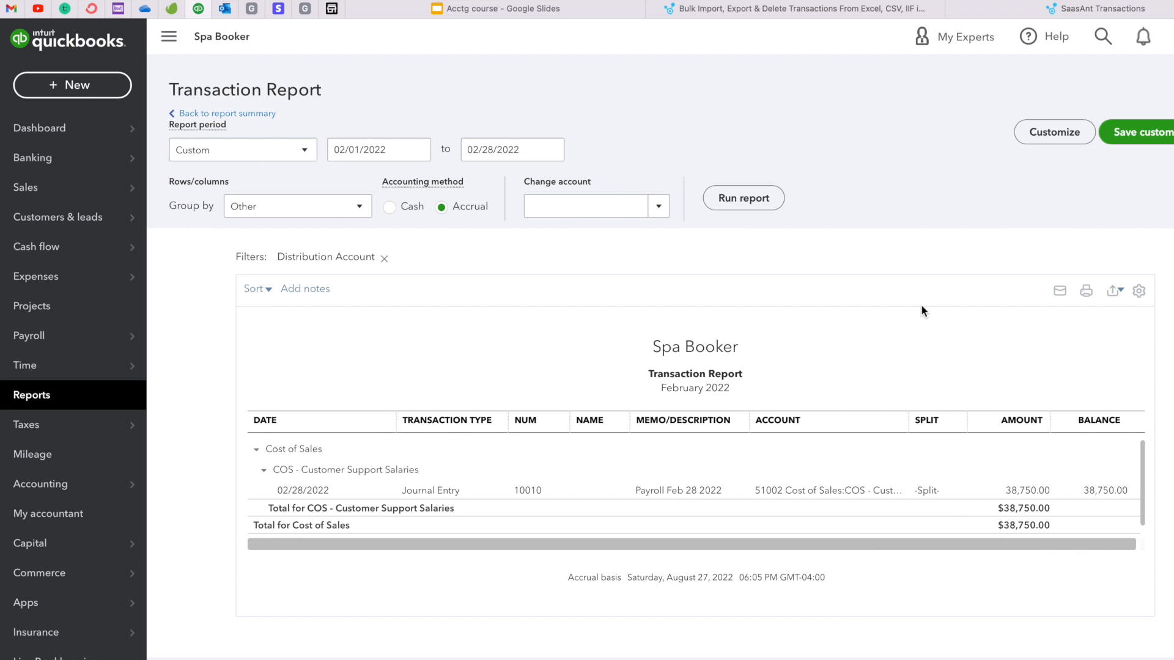
click(1018, 490)
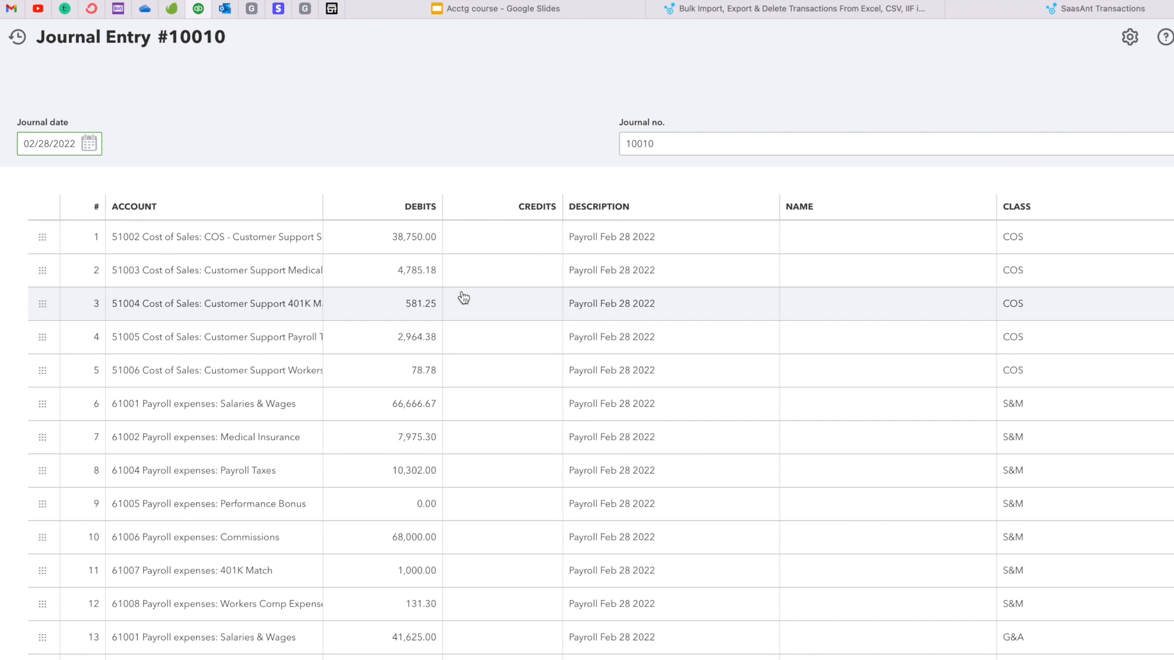
scroll(399, 320, down, 5)
scroll(400, 319, down, 7)
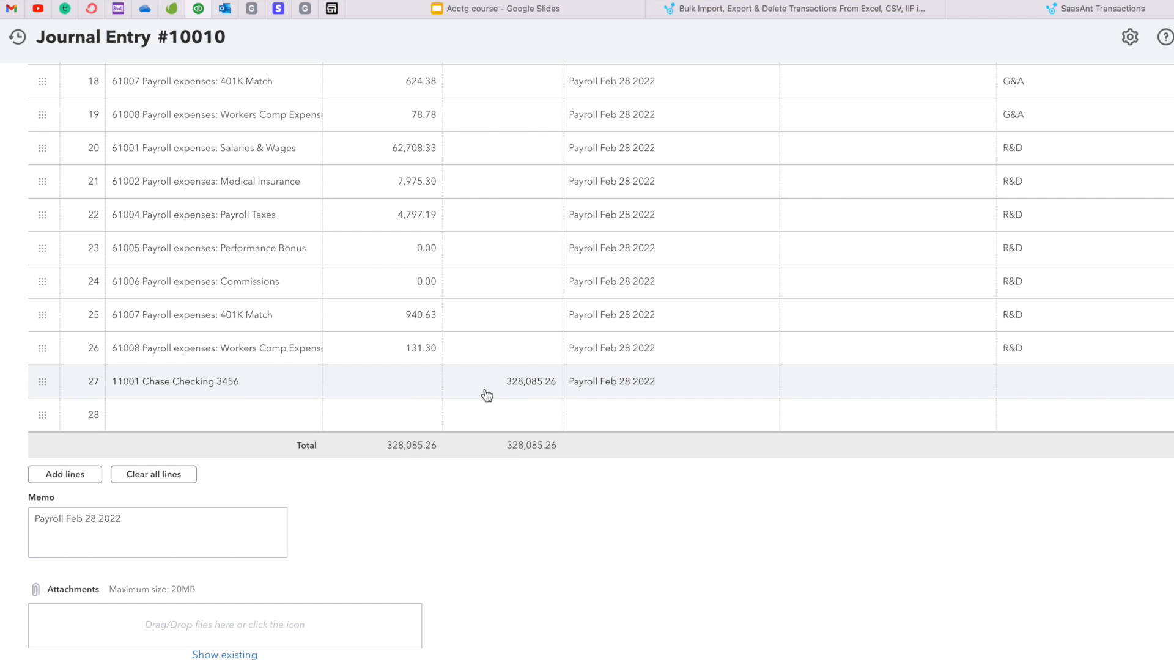
scroll(321, 412, up, 1)
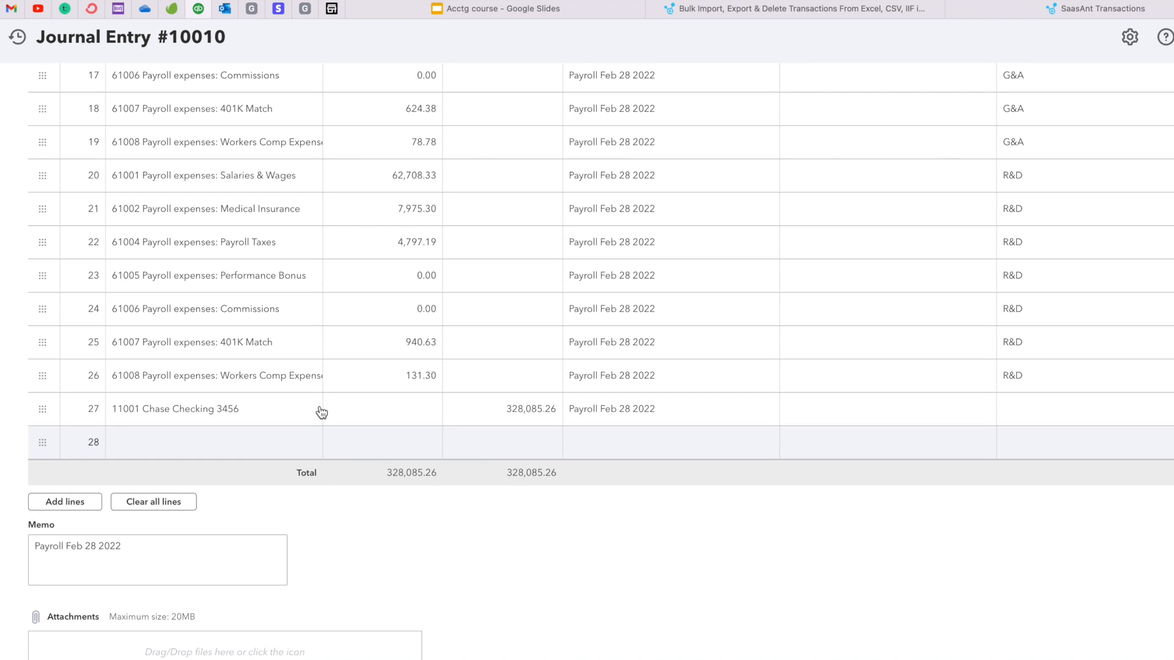
scroll(302, 567, up, 11)
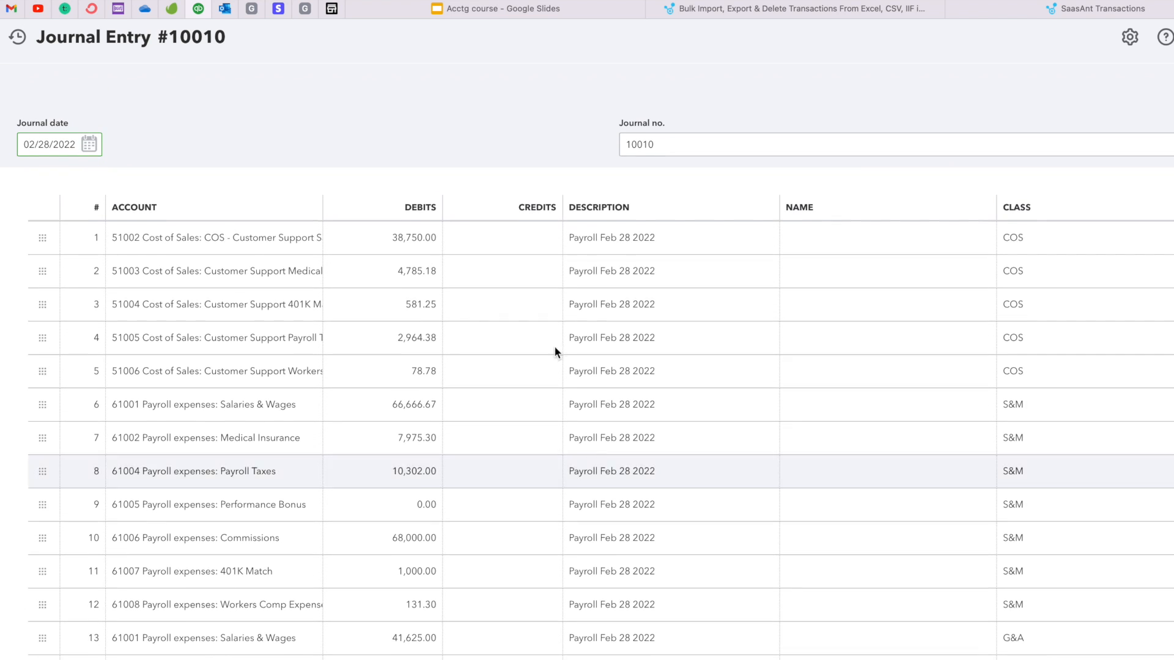
Switch to the Excel payroll workbook and examine the account lines on the journal entry sheet
key(super+Tab)
click(381, 235)
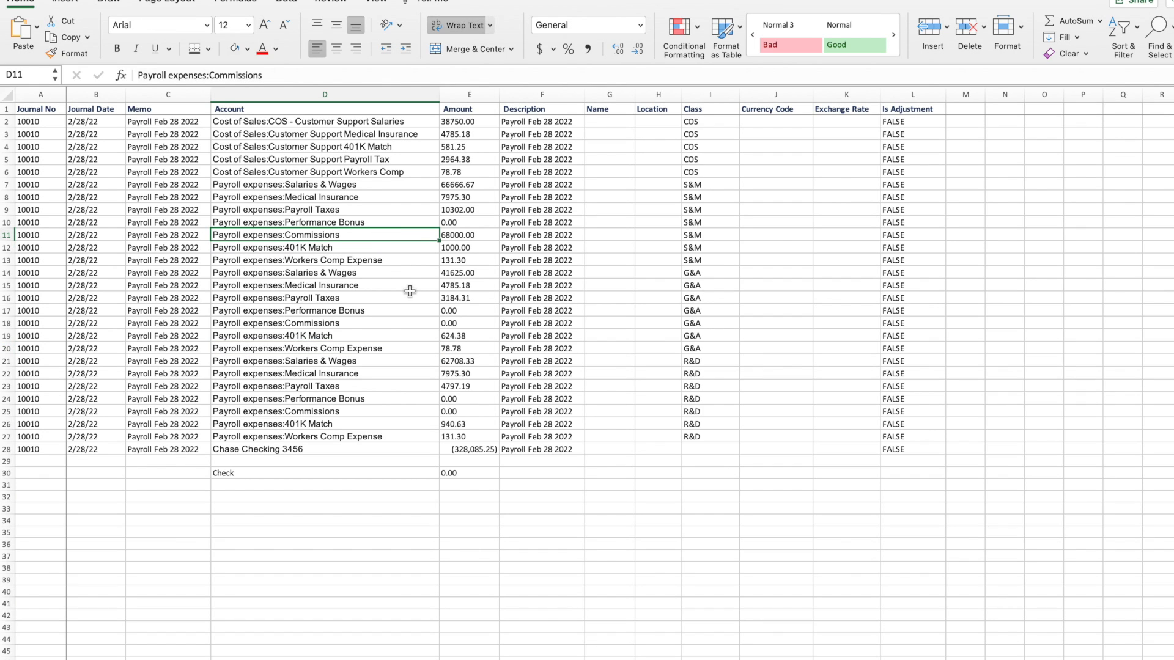
click(317, 398)
click(347, 340)
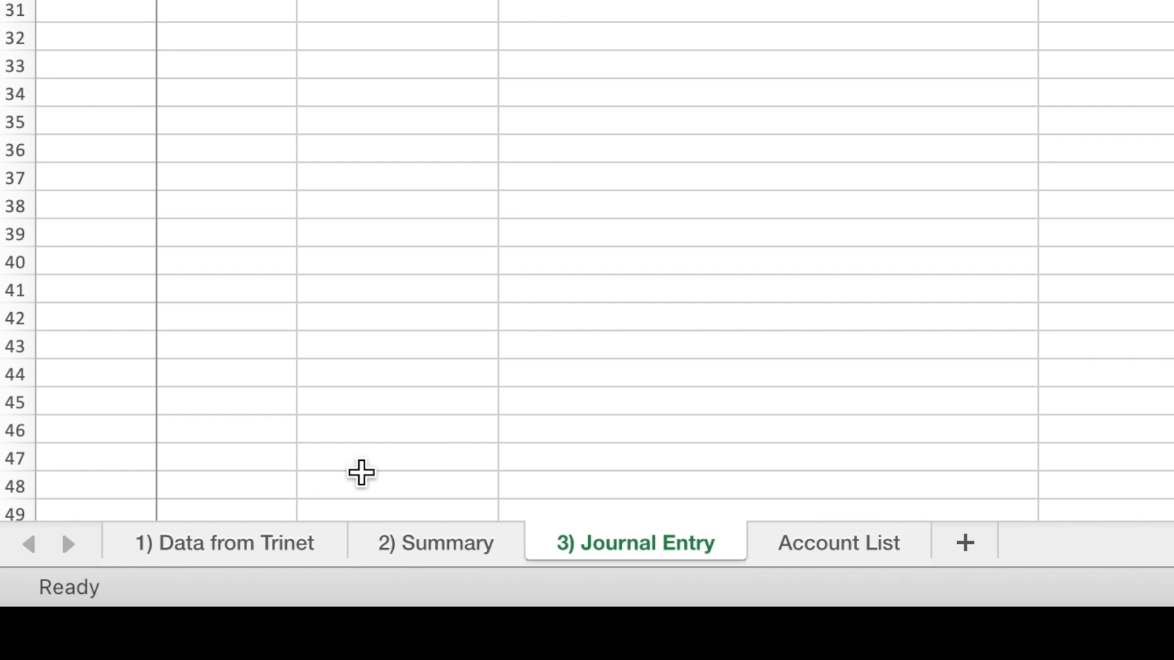
Review the Data from Trinet, Summary and Journal Entry sheets in sequence, ending back on Data from Trinet
click(231, 561)
click(474, 182)
click(511, 247)
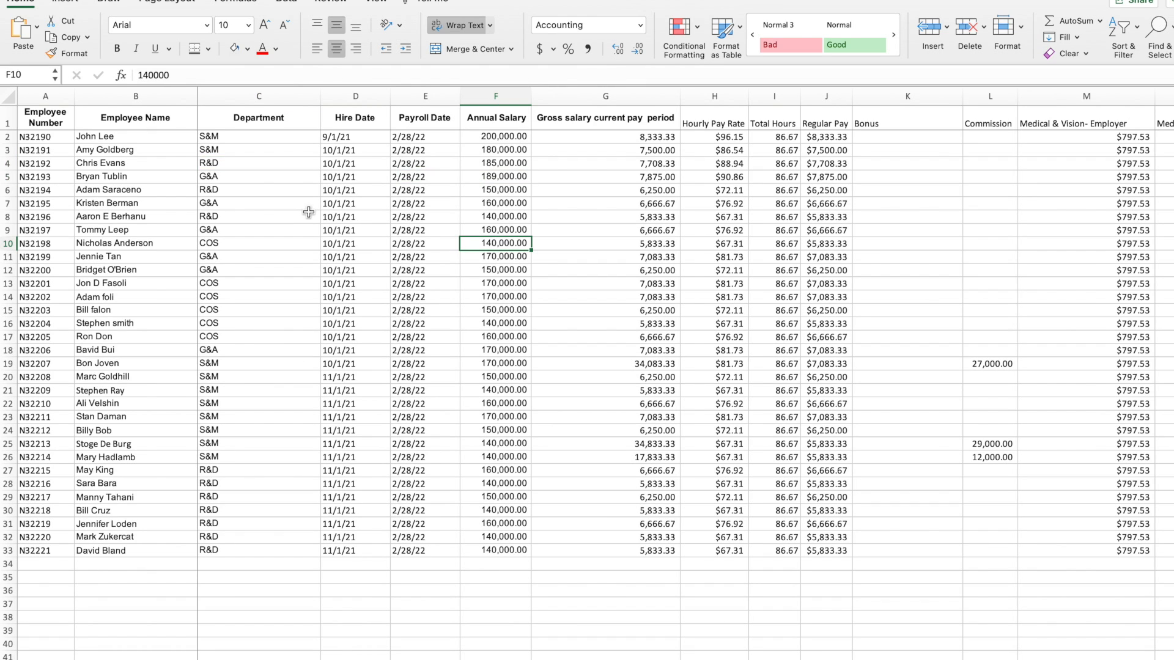
click(230, 191)
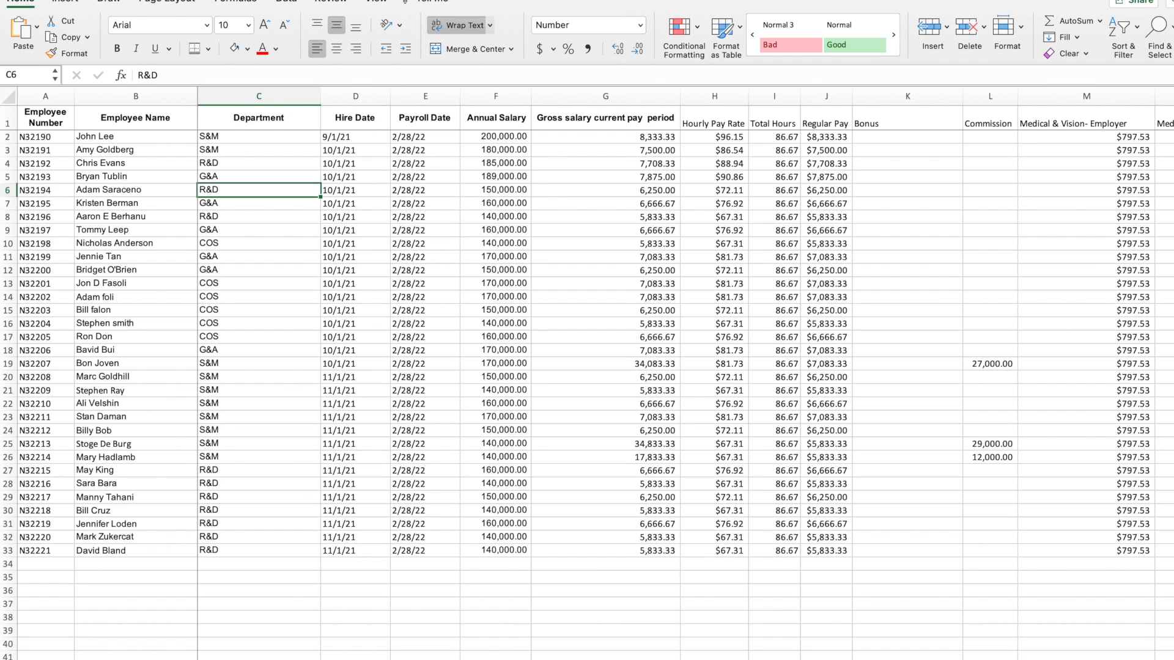
key(ctrl+Page_Down)
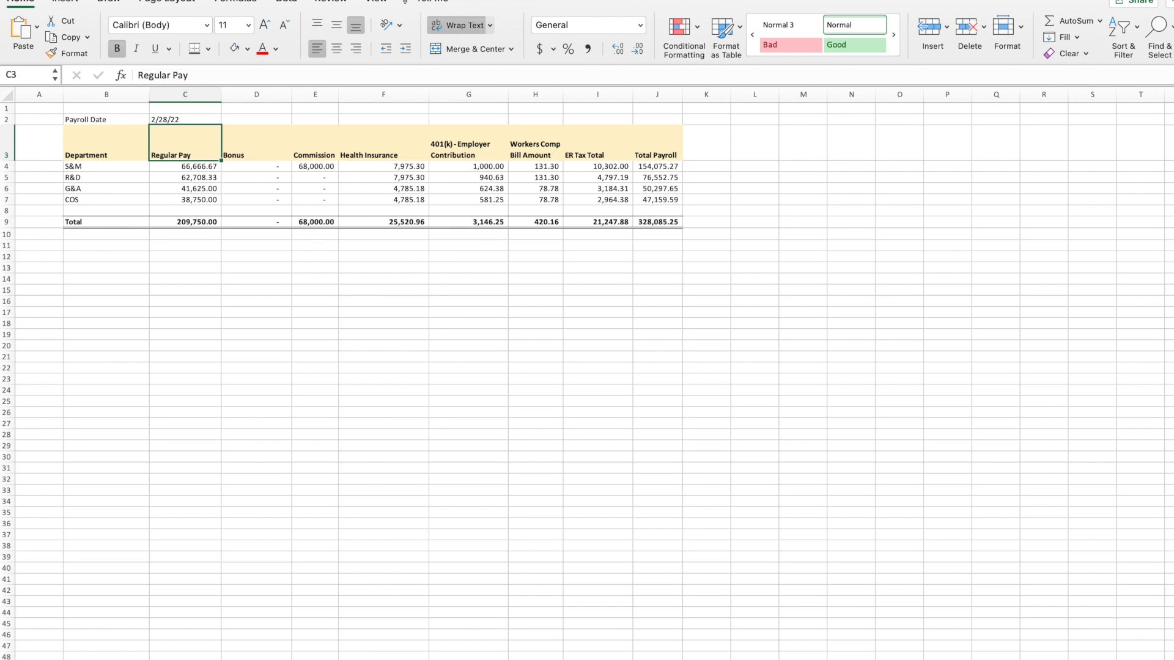
key(ctrl+Page_Down)
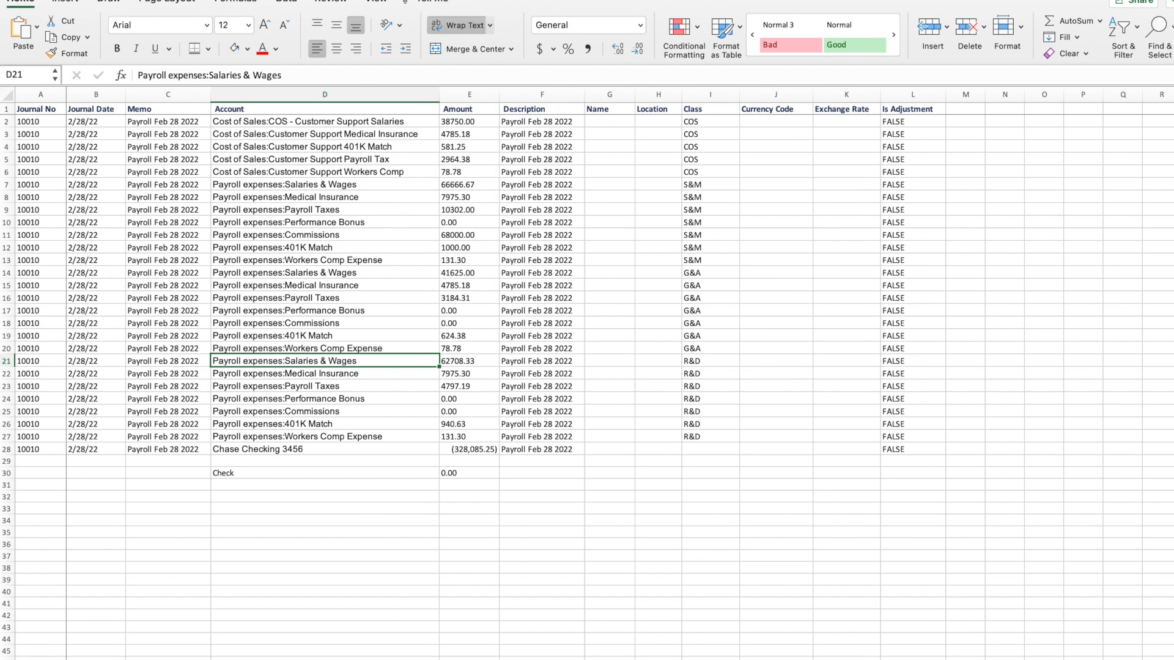
key(ctrl+Page_Up)
key(ctrl+Page_Up)
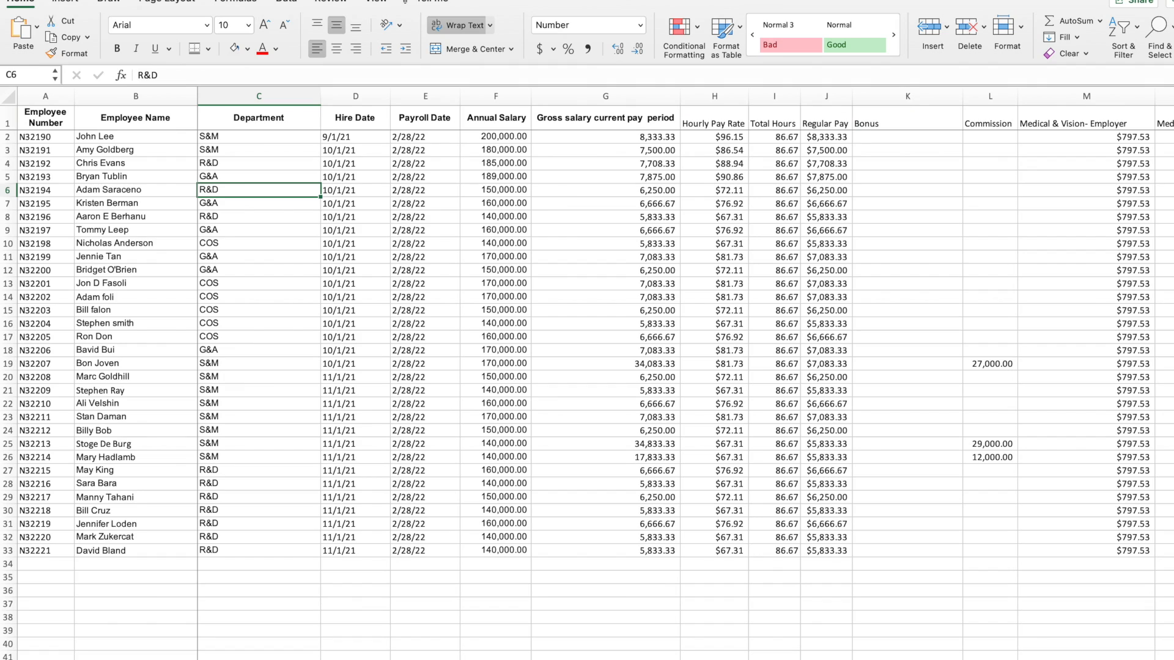
click(454, 413)
click(557, 378)
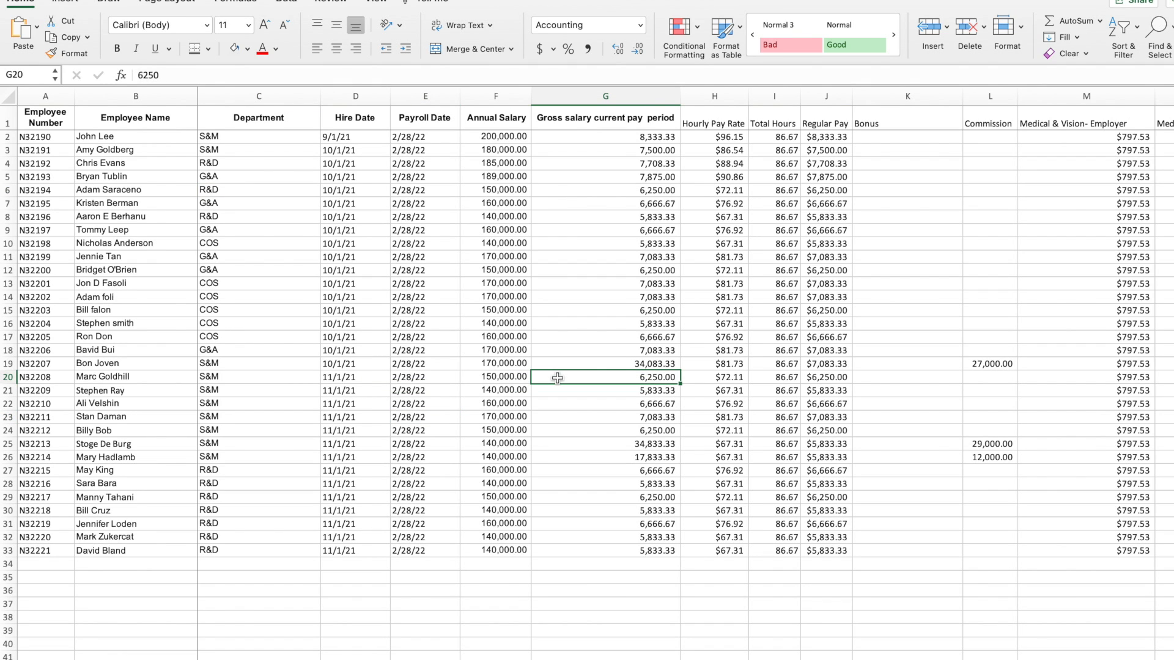
click(611, 228)
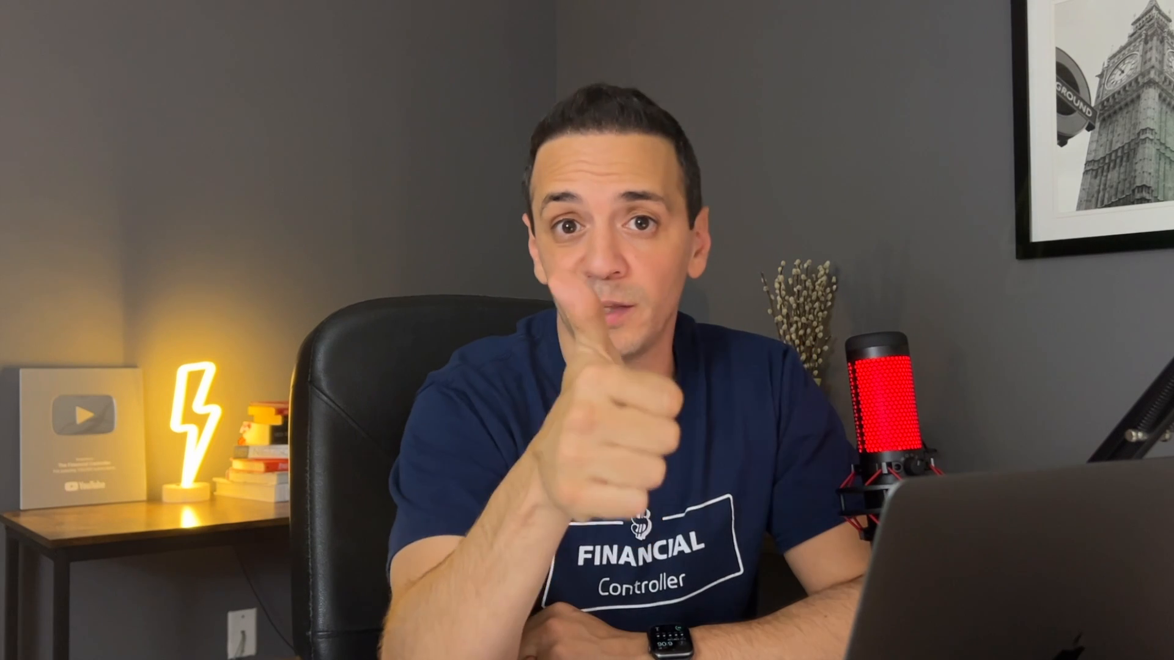